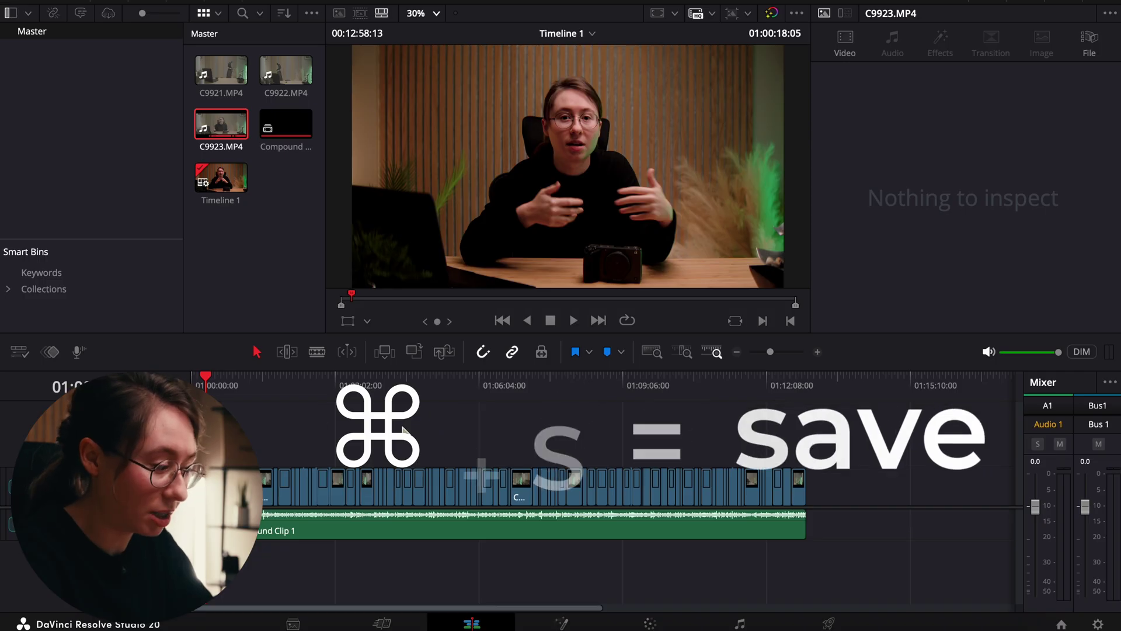
- Undo the last audio edit, check Edit > History, then undo and redo to restore the clips
{"action": "key", "text": "super+z"}
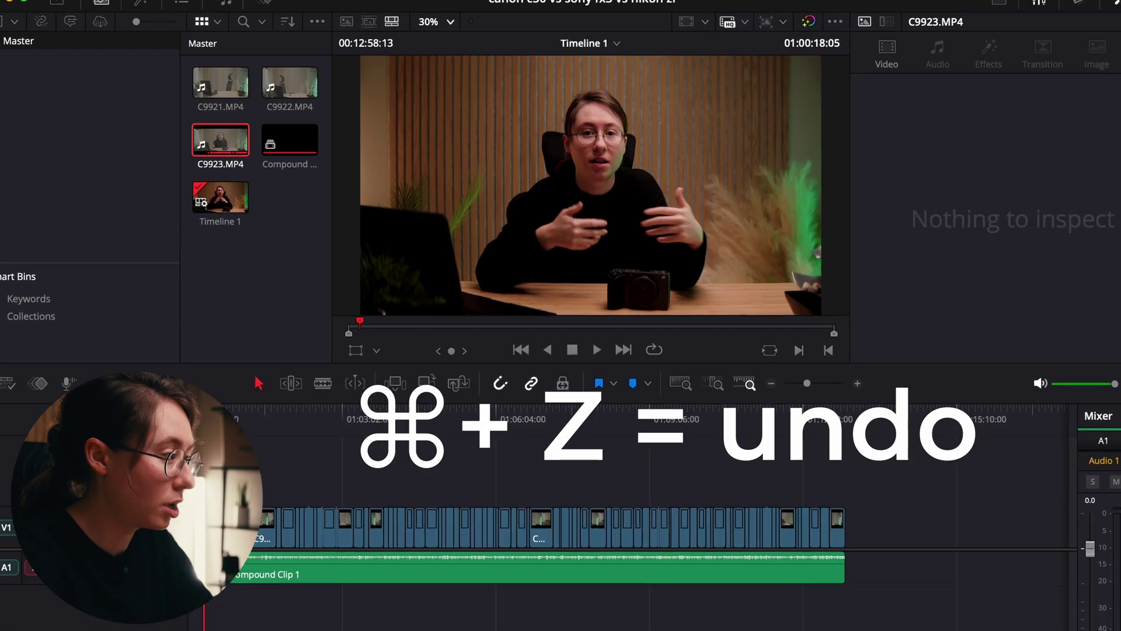
{"action": "left_click", "coordinate": [120, 5]}
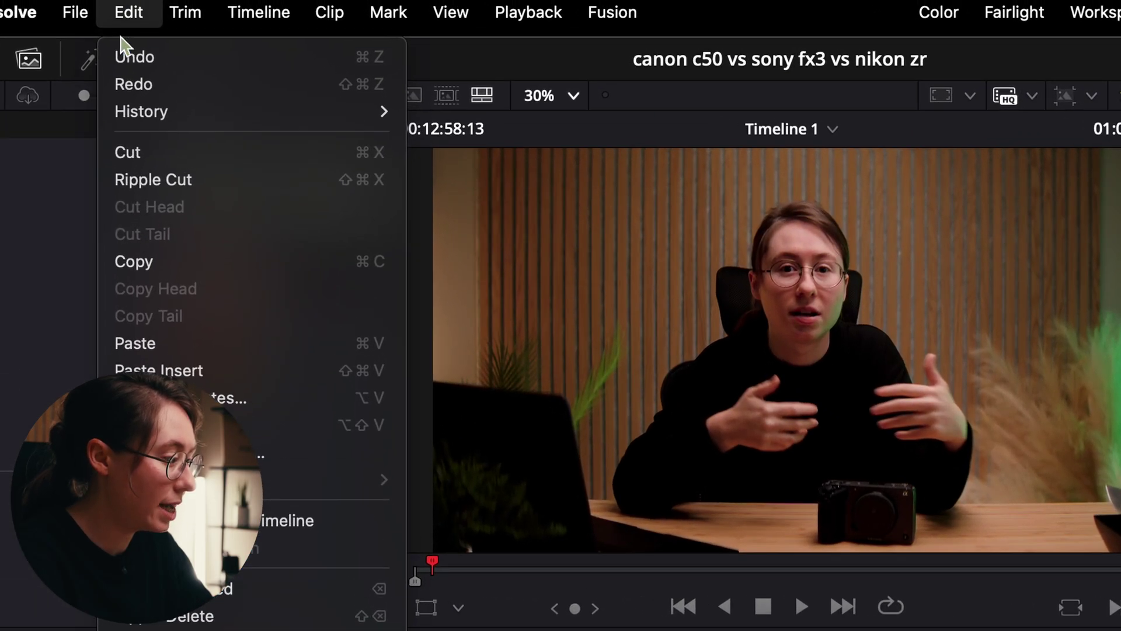
{"action": "mouse_move", "coordinate": [129, 111]}
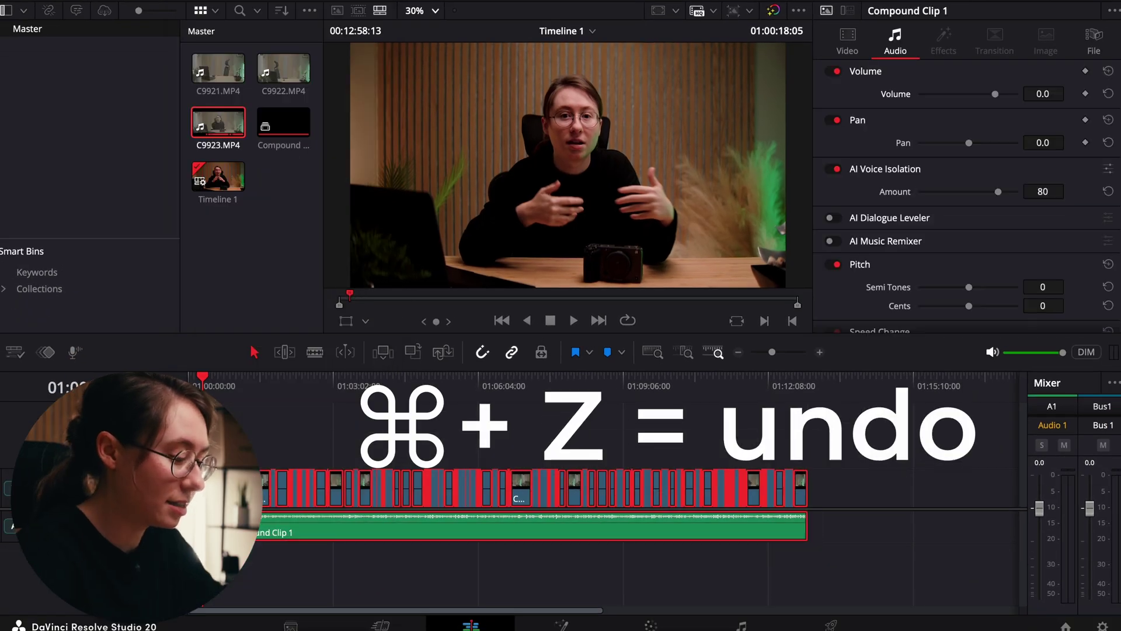
{"action": "key", "text": "super+z"}
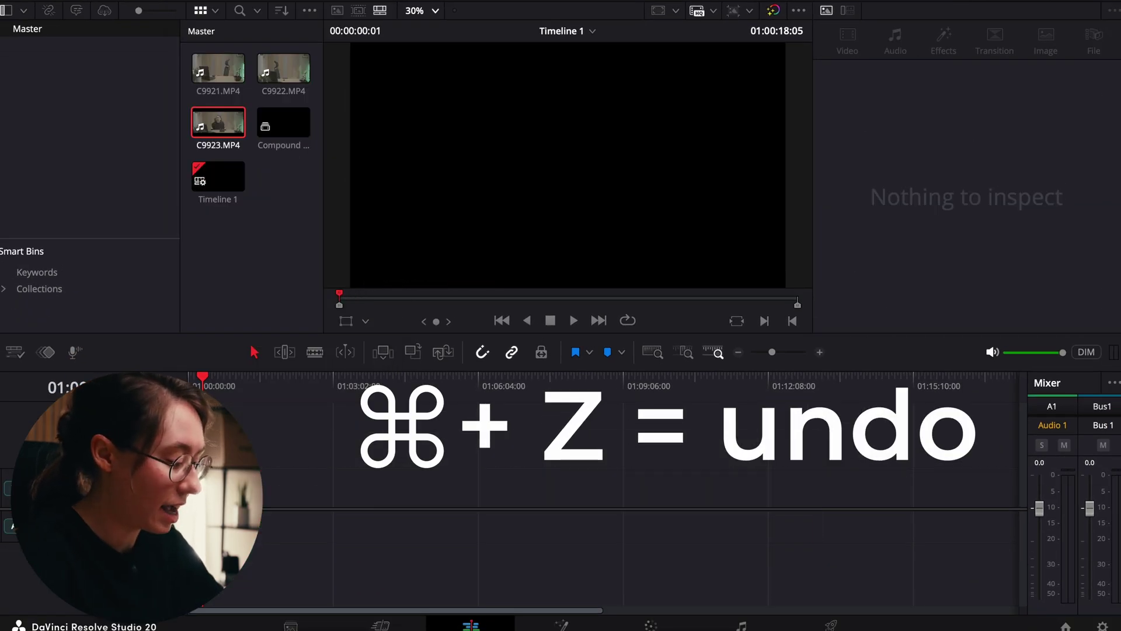
{"action": "key", "text": "super+shift+z"}
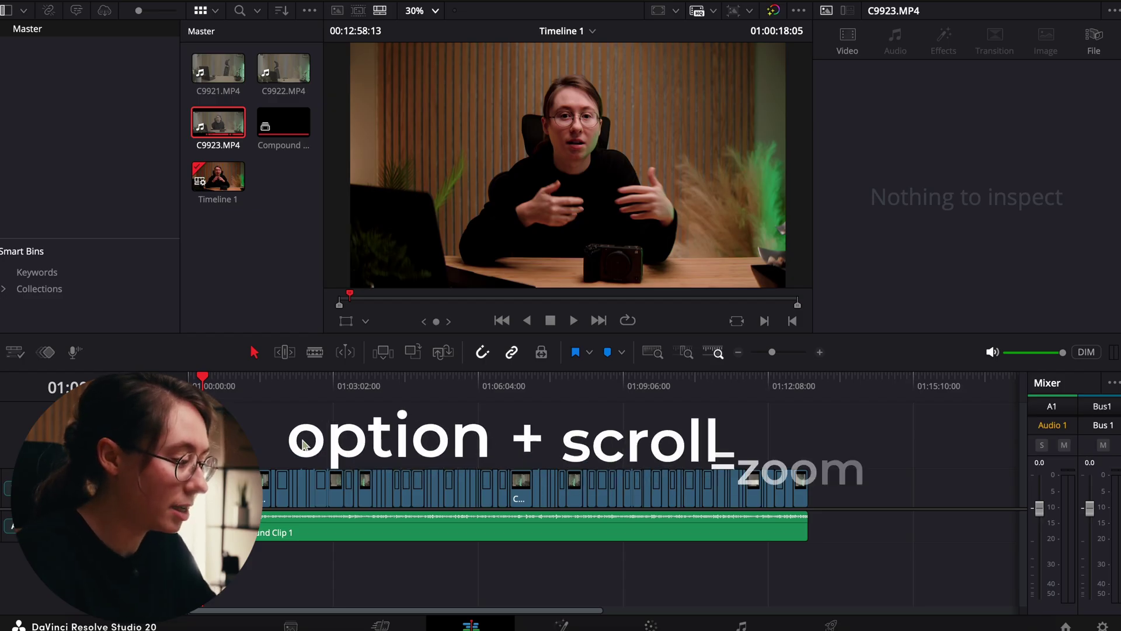
- Zoom the timeline until the C9923.MP4 clips are readable, then toggle Blade and Selection
{"action": "scroll", "coordinate": [304, 445], "scroll_direction": "down", "scroll_amount": 3}
{"action": "scroll", "coordinate": [303, 446], "scroll_direction": "up", "scroll_amount": 6}
{"action": "scroll", "coordinate": [304, 446], "scroll_direction": "up", "scroll_amount": 4}
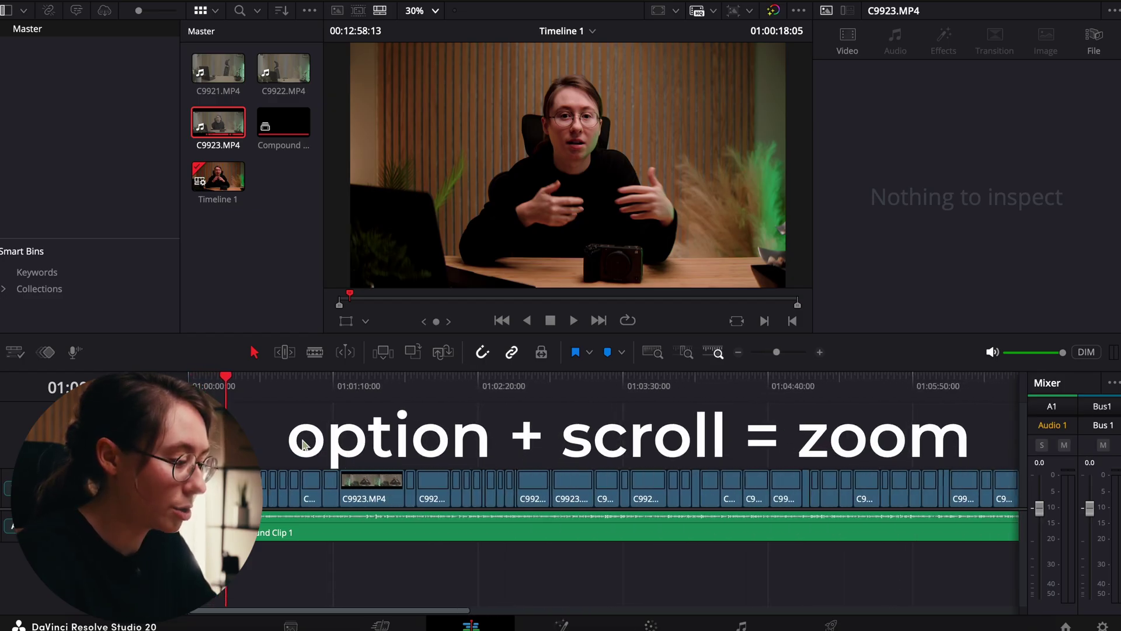
{"action": "scroll", "coordinate": [304, 445], "scroll_direction": "up", "scroll_amount": 4}
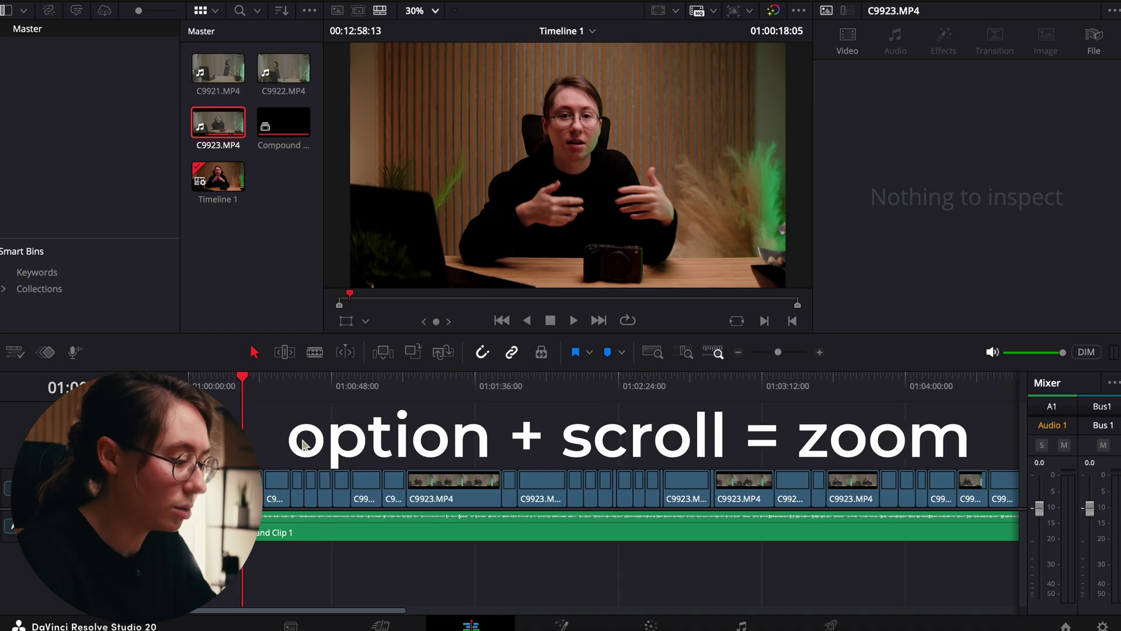
{"action": "scroll", "coordinate": [304, 445], "scroll_direction": "down", "scroll_amount": 1}
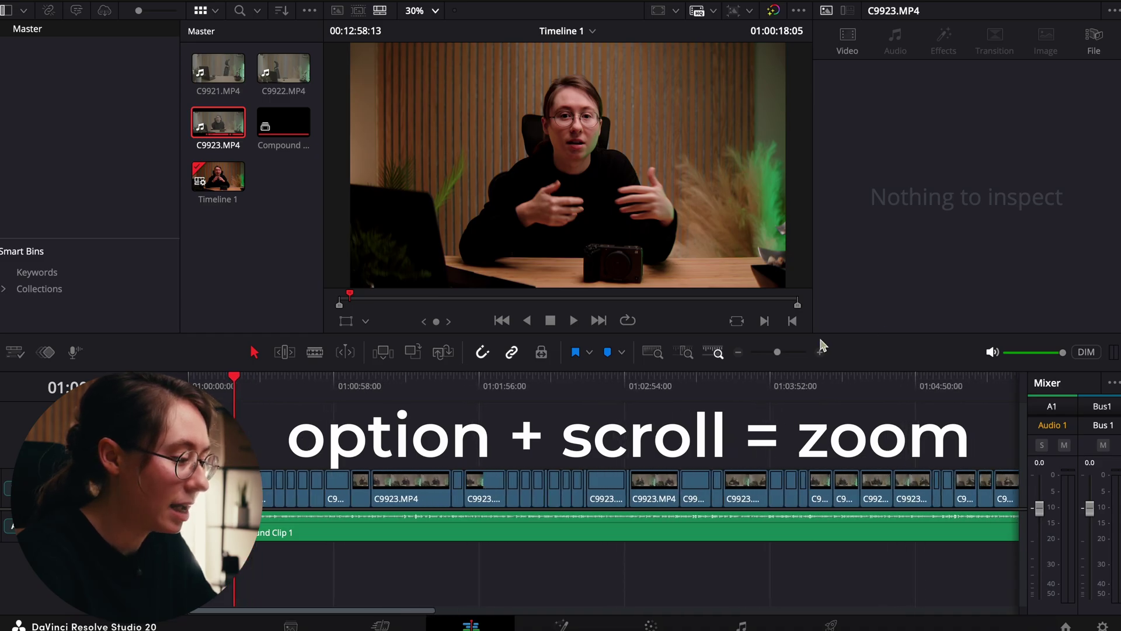
{"action": "mouse_move", "coordinate": [776, 352]}
{"action": "left_mouse_down"}
{"action": "mouse_move", "coordinate": [758, 352]}
{"action": "mouse_move", "coordinate": [777, 353]}
{"action": "left_mouse_up"}
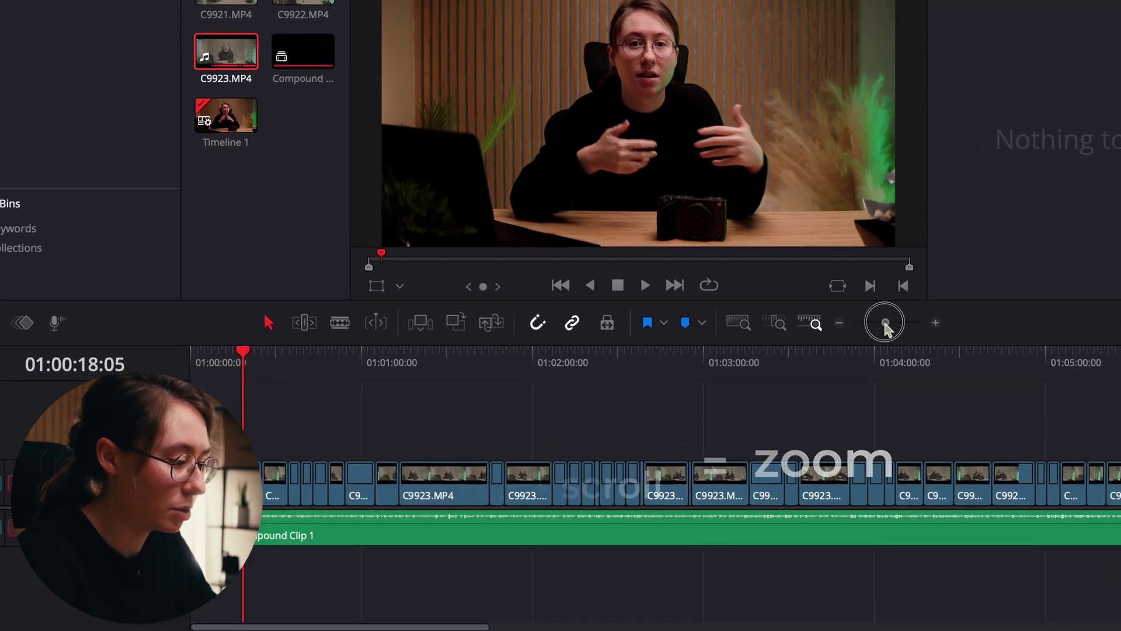
{"action": "scroll", "coordinate": [376, 441], "scroll_direction": "up", "scroll_amount": 3}
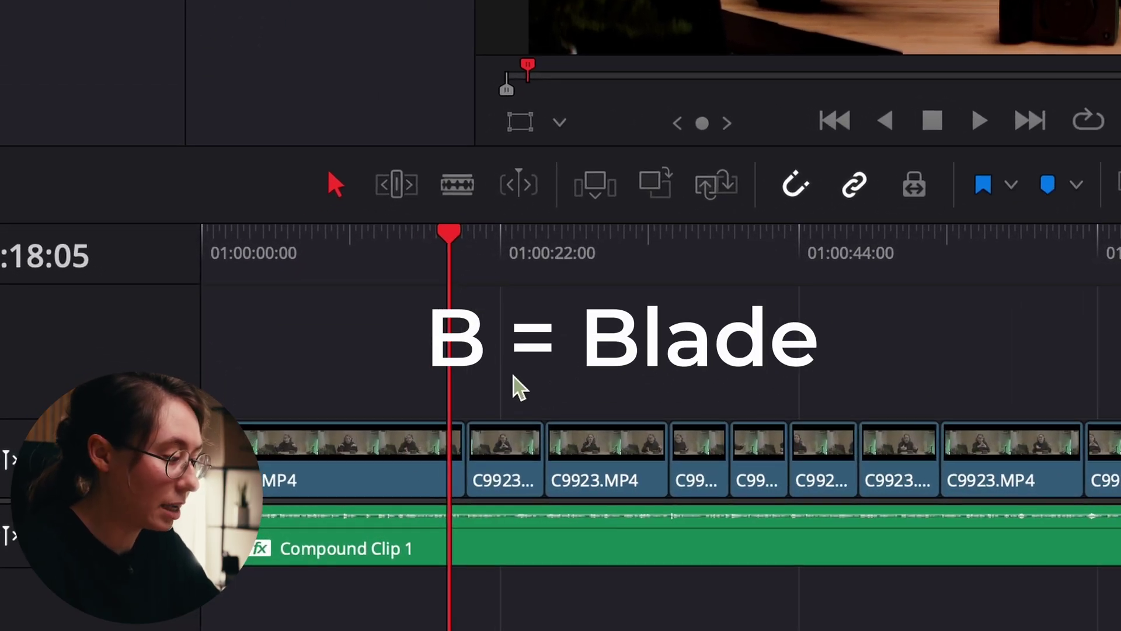
{"action": "key", "text": "b"}
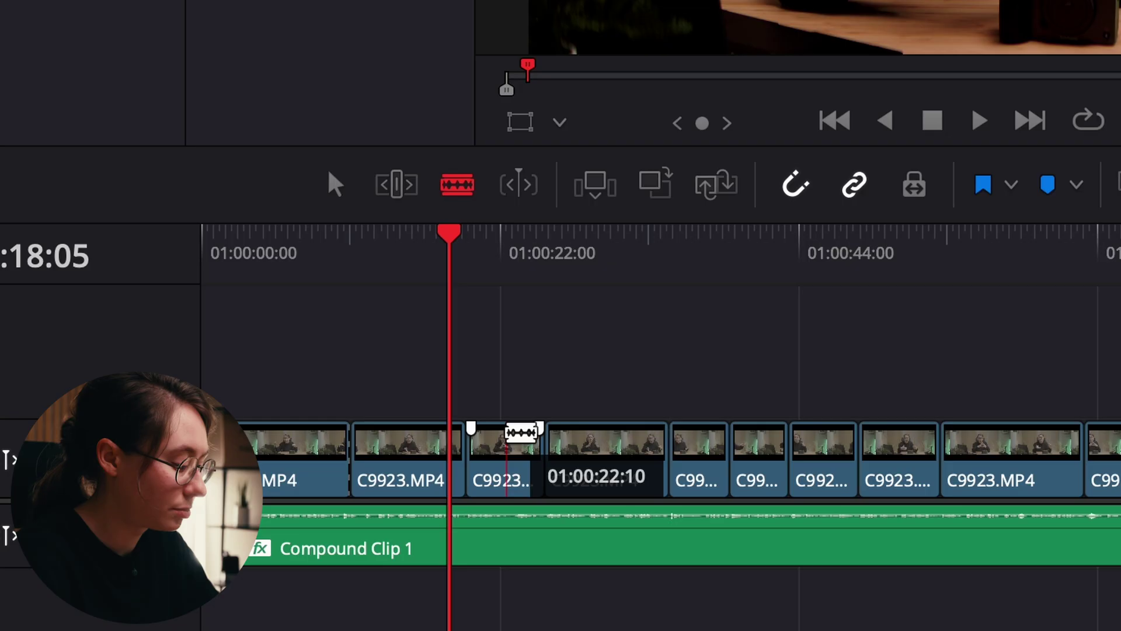
{"action": "key", "text": "a"}
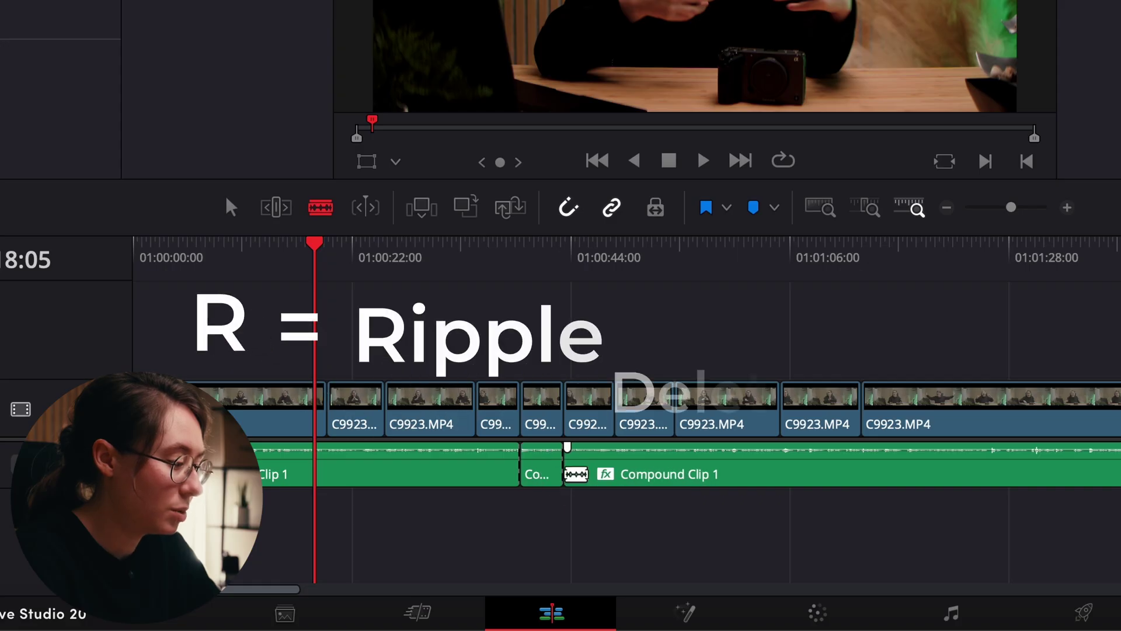
{"action": "key", "text": "a"}
{"action": "key", "text": "r"}
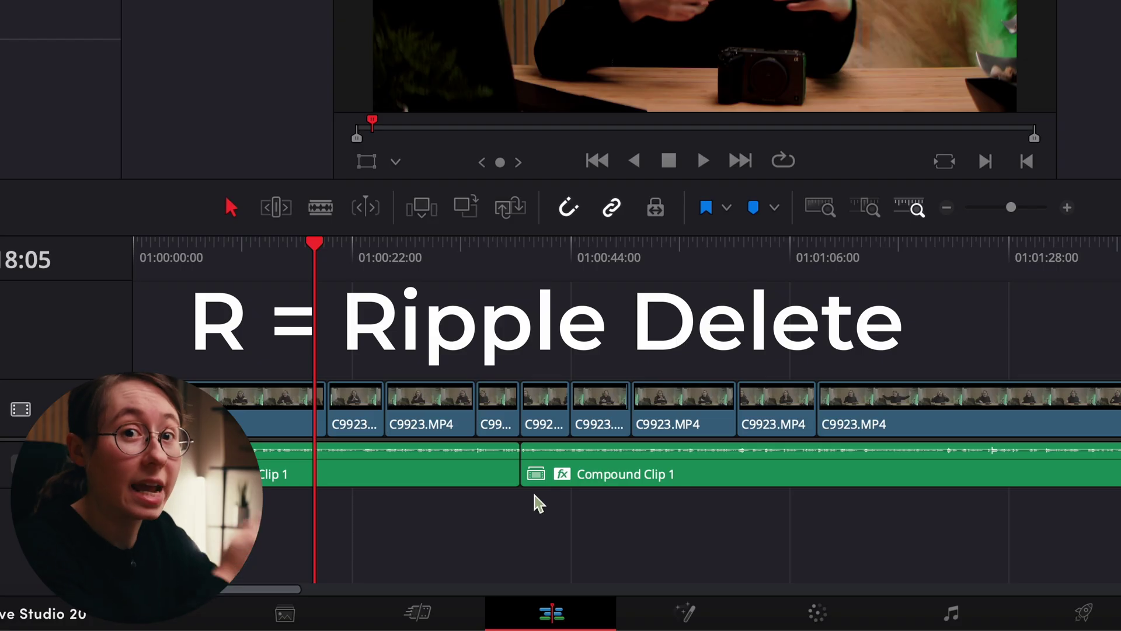
{"action": "key", "text": "ctrl+z"}
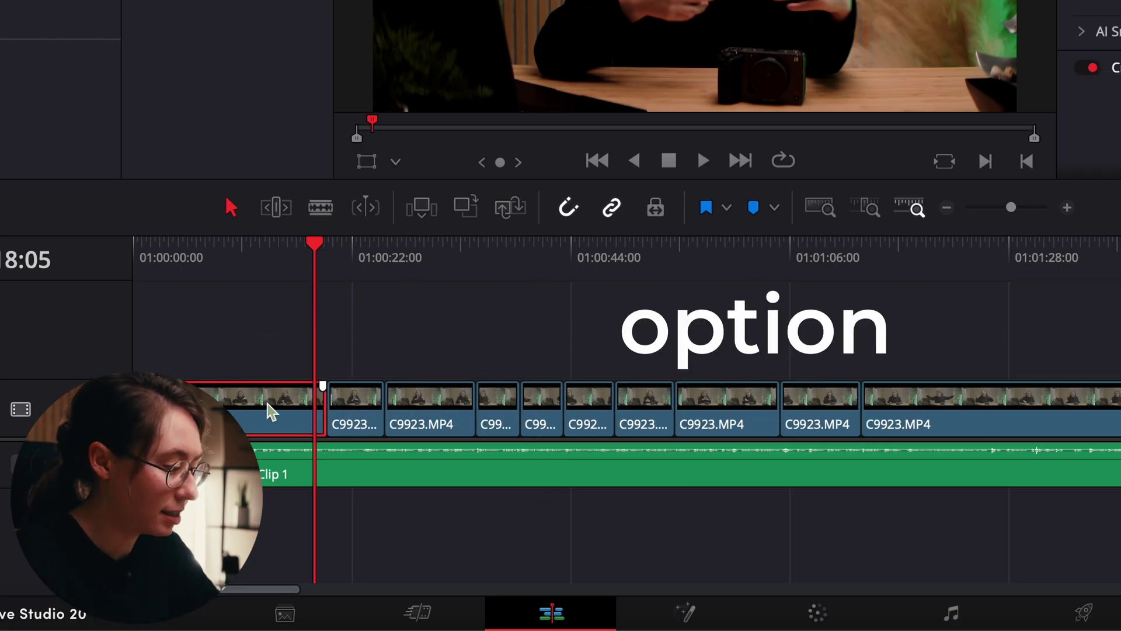
{"action": "left_click_drag", "start_coordinate": [267, 409], "coordinate": [323, 333]}
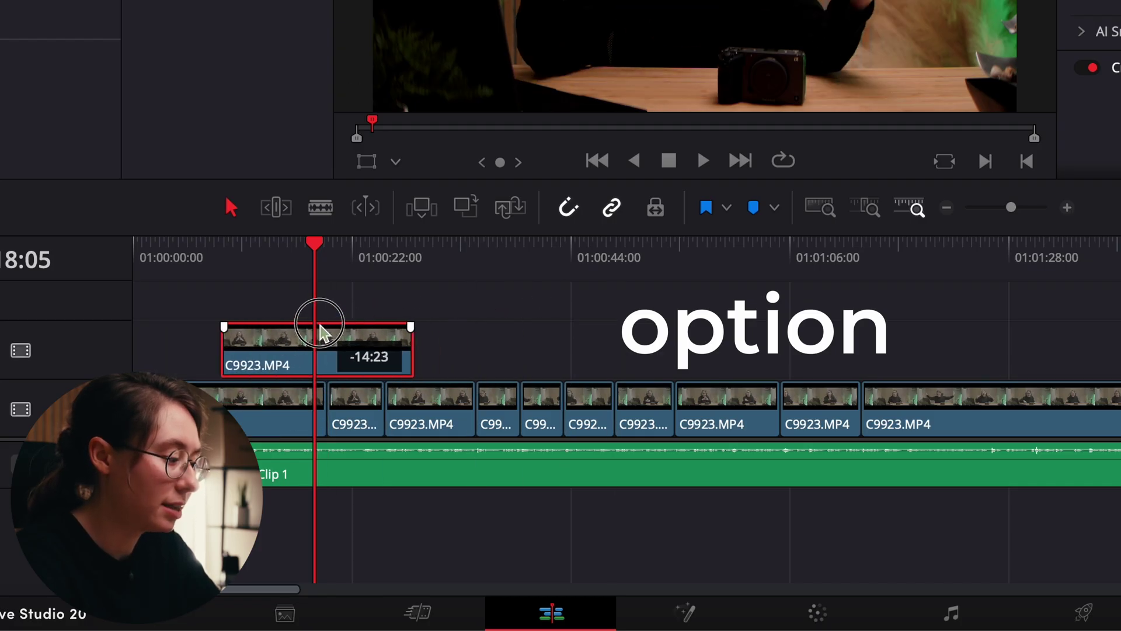
{"action": "key", "text": "Delete"}
{"action": "left_click", "coordinate": [343, 434]}
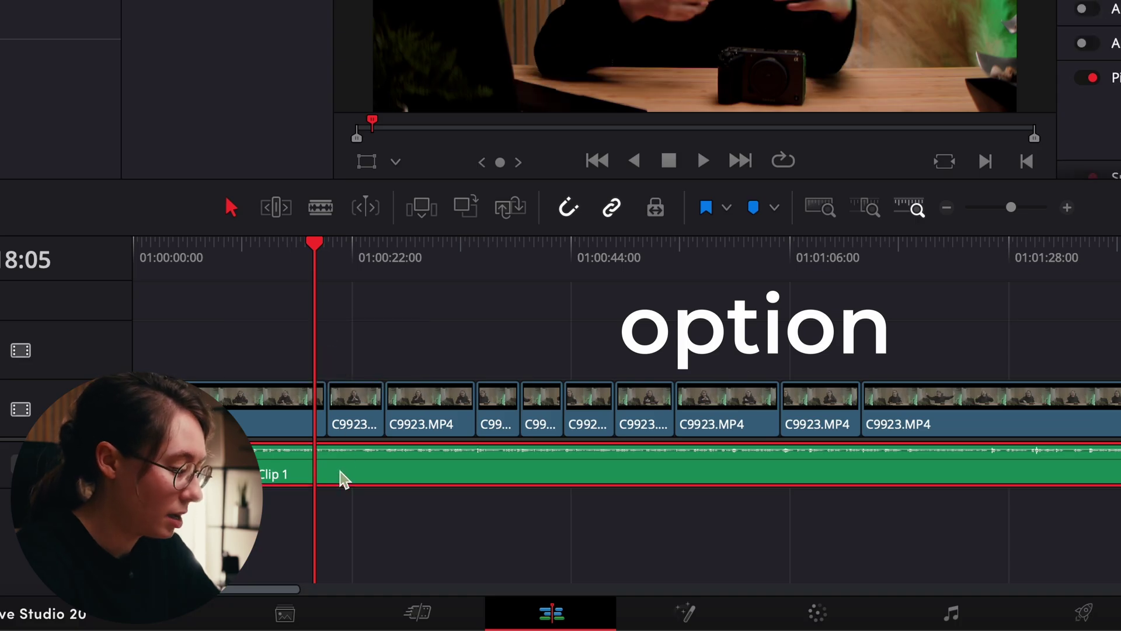
{"action": "left_click_drag", "start_coordinate": [347, 476], "coordinate": [338, 511]}
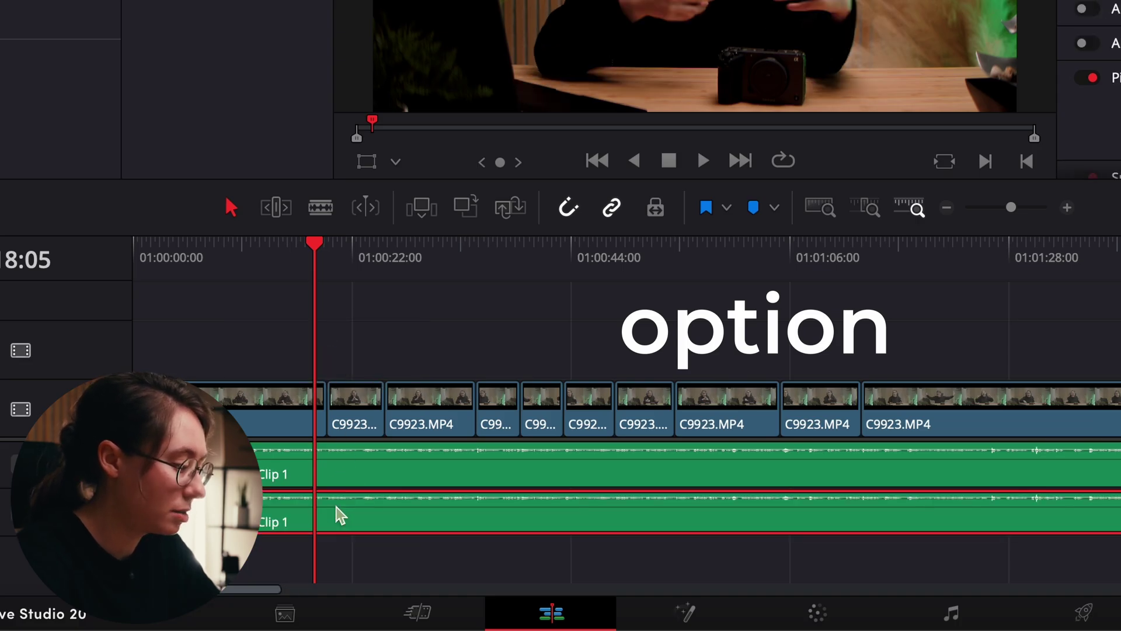
{"action": "key", "text": "super+z"}
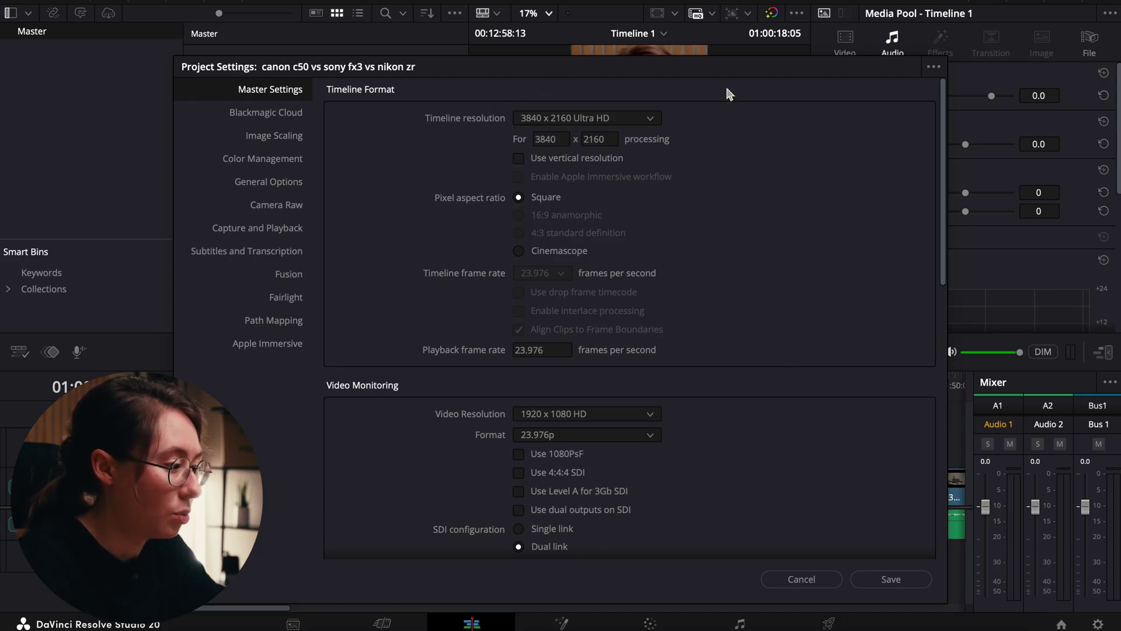
- Save the 3840 x 2160 project settings as the '4K Horizontal' preset and load it
{"action": "left_click", "coordinate": [933, 67]}
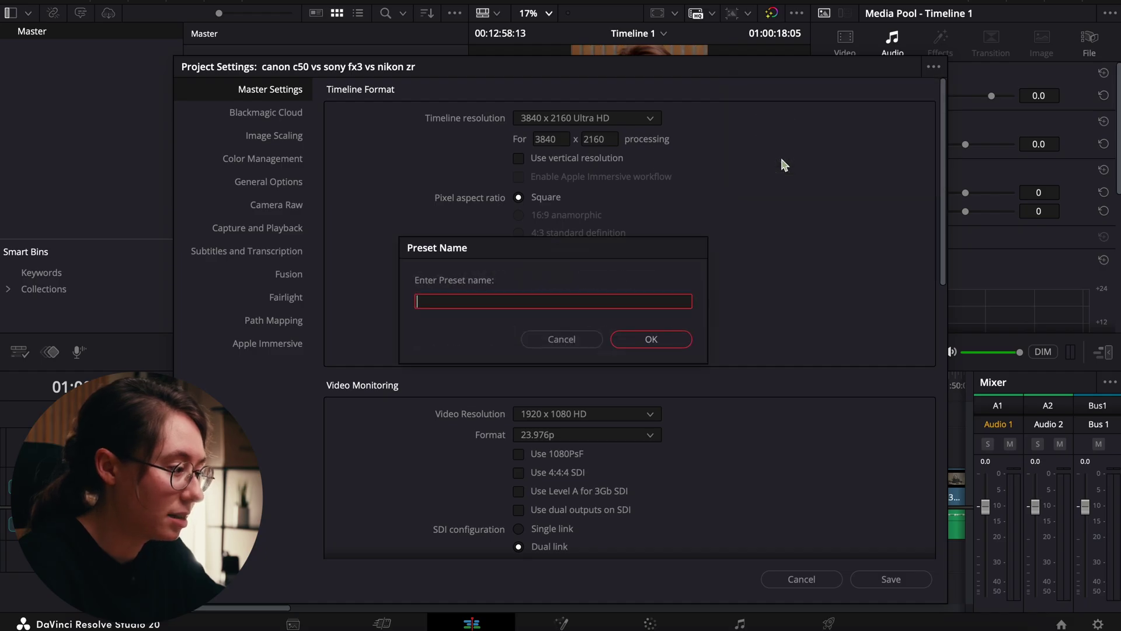
{"action": "type", "text": "4K Ho"}
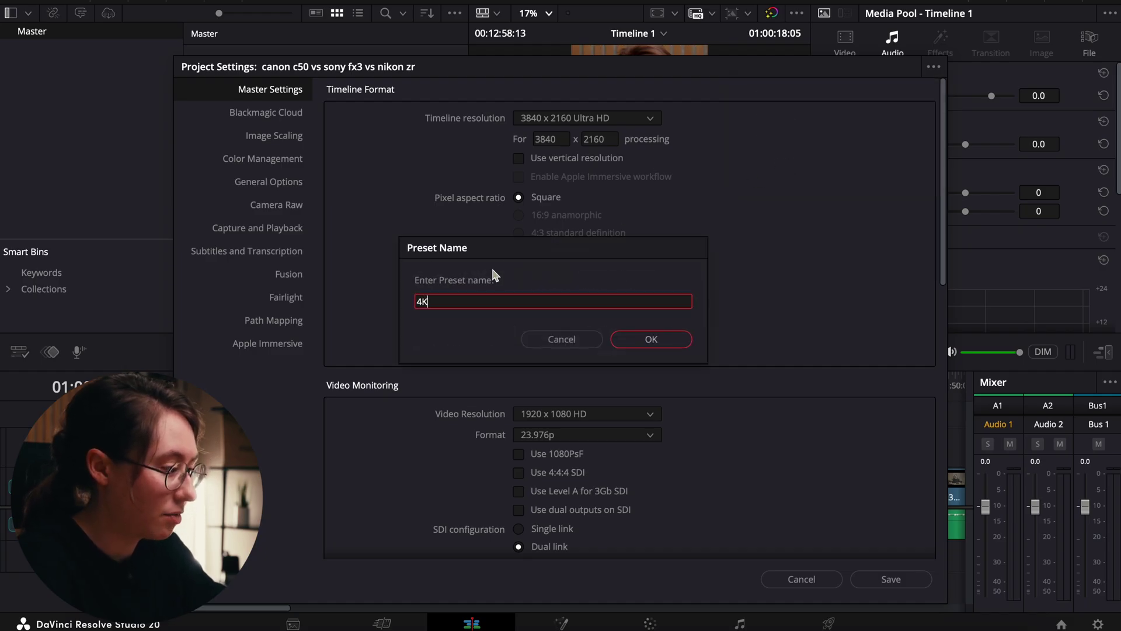
{"action": "type", "text": "ri"}
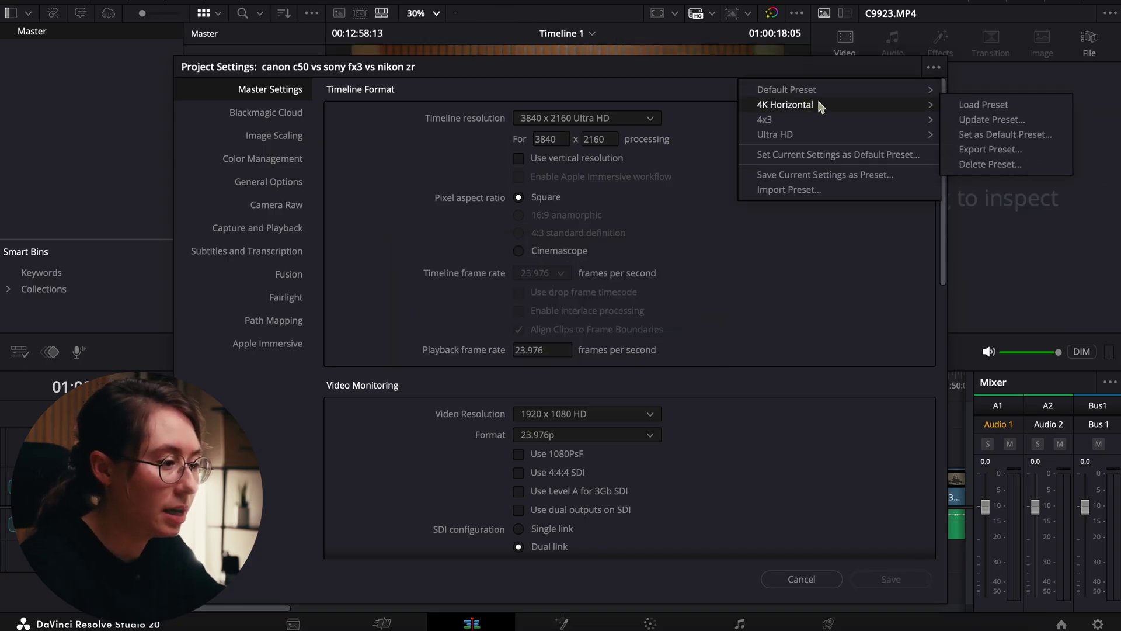
{"action": "left_click", "coordinate": [951, 104]}
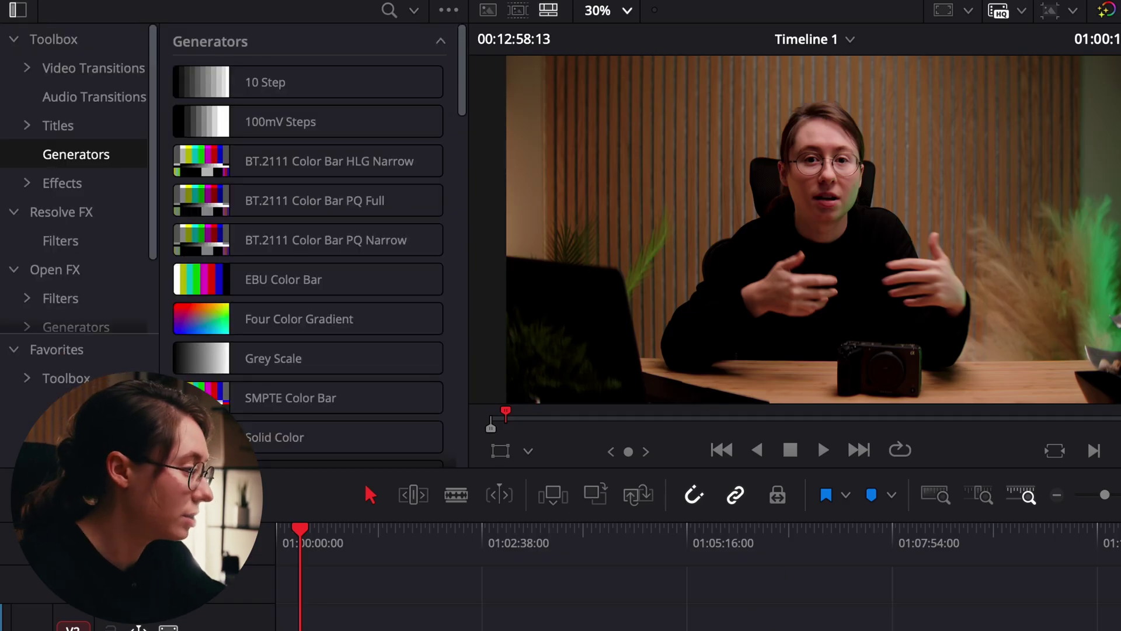
- Show the Toolbox Titles list and browse the Text+ and Fusion Titles entries
{"action": "left_click", "coordinate": [57, 125]}
{"action": "scroll", "coordinate": [282, 351], "scroll_direction": "down", "scroll_amount": 7}
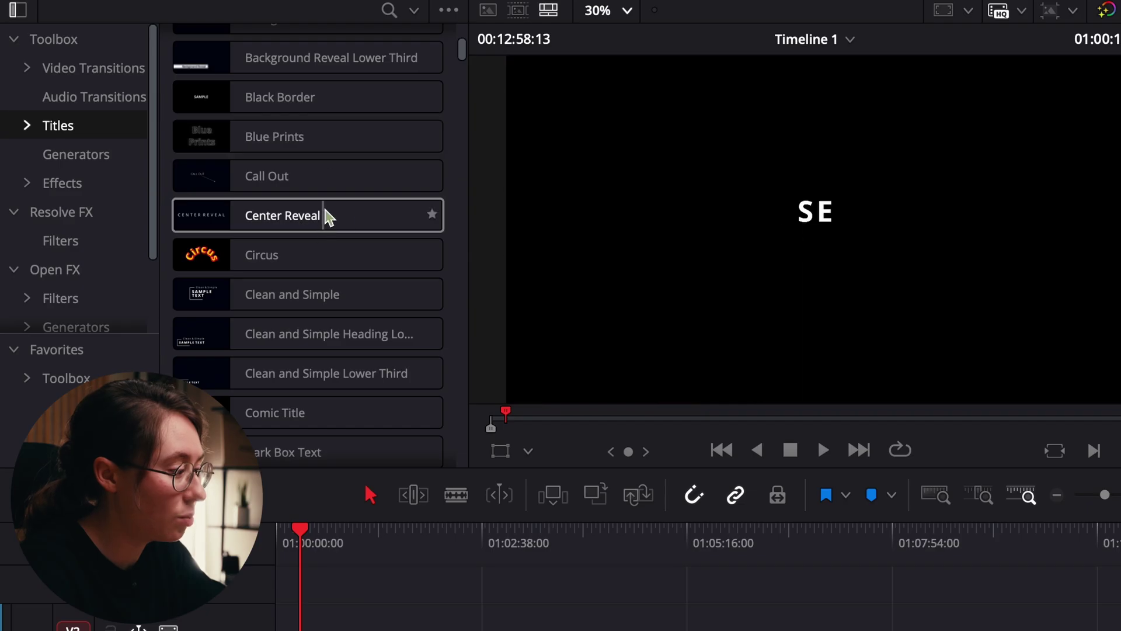
{"action": "scroll", "coordinate": [353, 216], "scroll_direction": "up", "scroll_amount": 7}
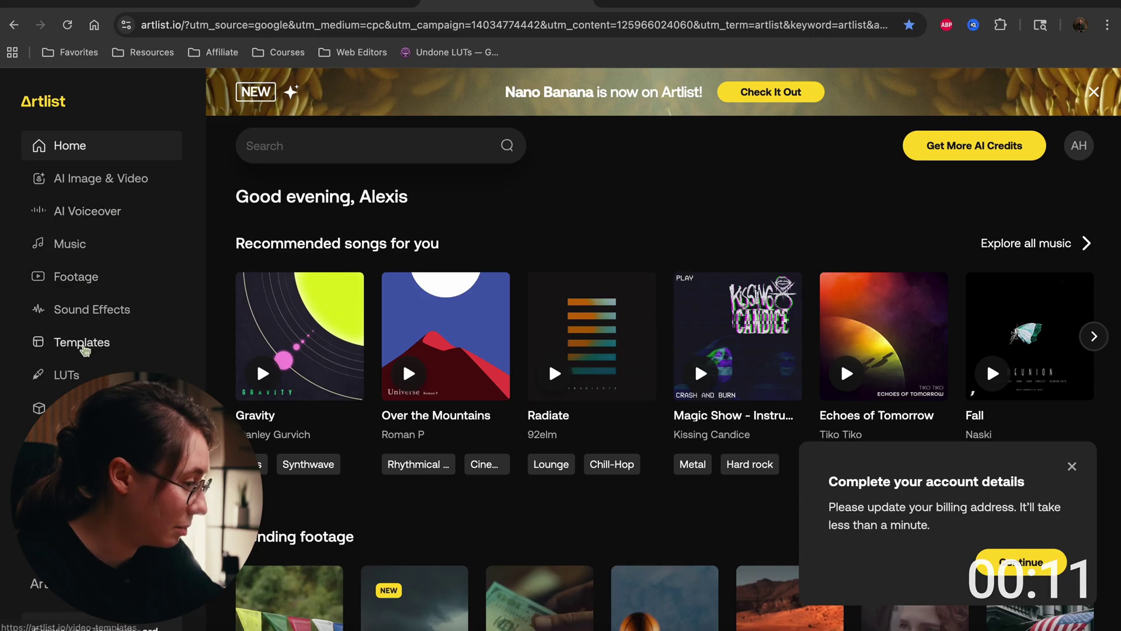
- Filter Artlist's video templates to Adobe After Effects
{"action": "left_click", "coordinate": [83, 344]}
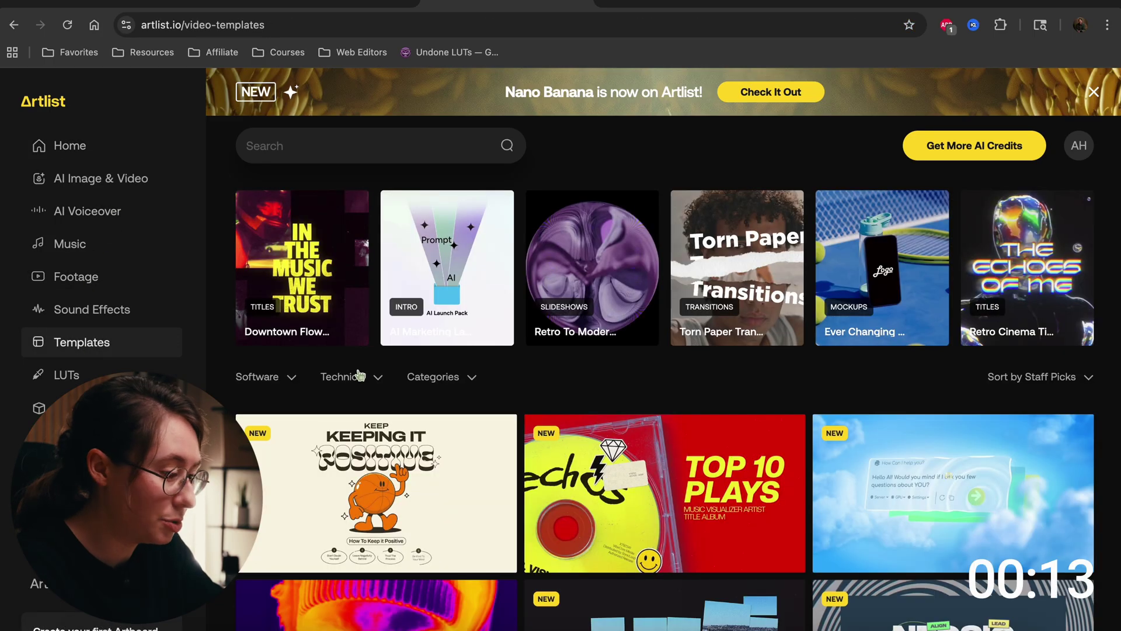
{"action": "scroll", "coordinate": [360, 376], "scroll_direction": "down", "scroll_amount": 2}
{"action": "left_click", "coordinate": [432, 301]}
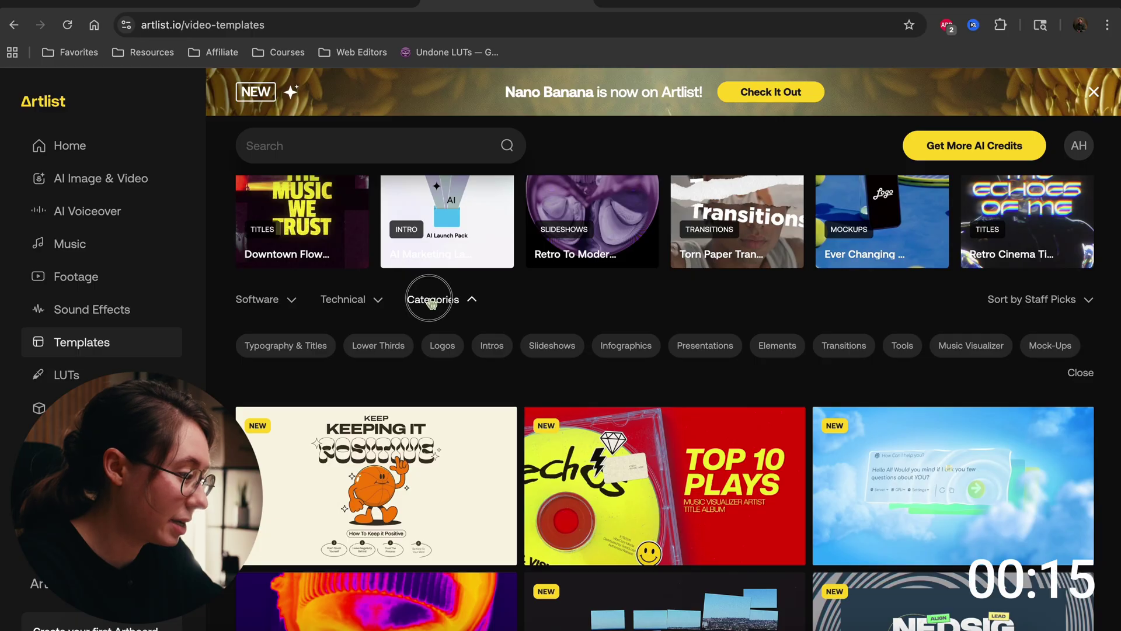
{"action": "left_click", "coordinate": [260, 299]}
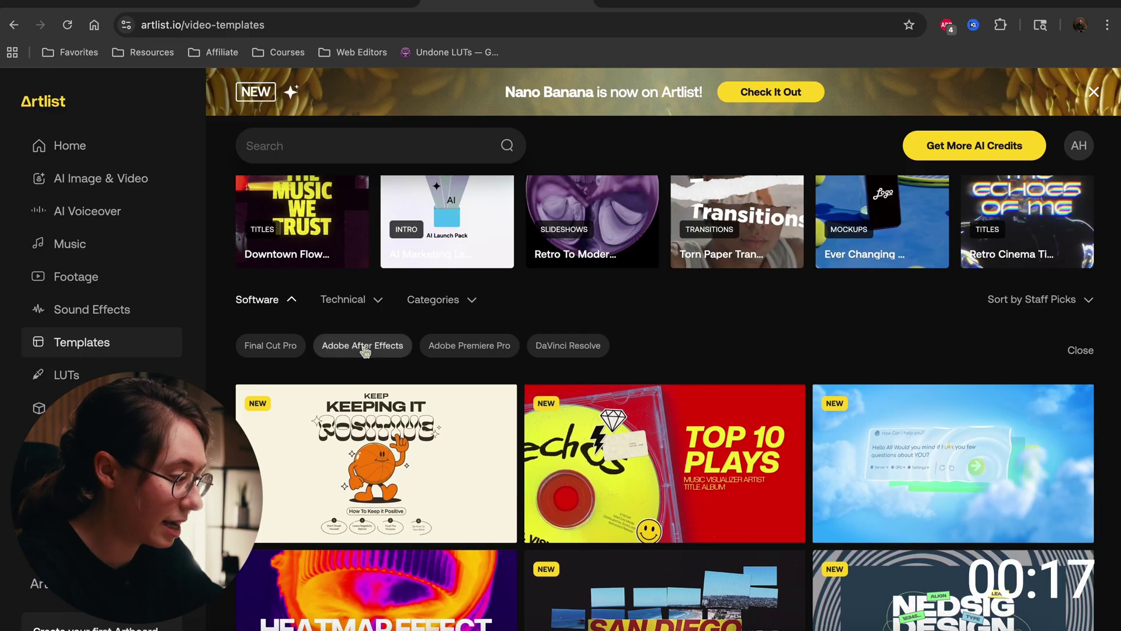
{"action": "left_click", "coordinate": [362, 346]}
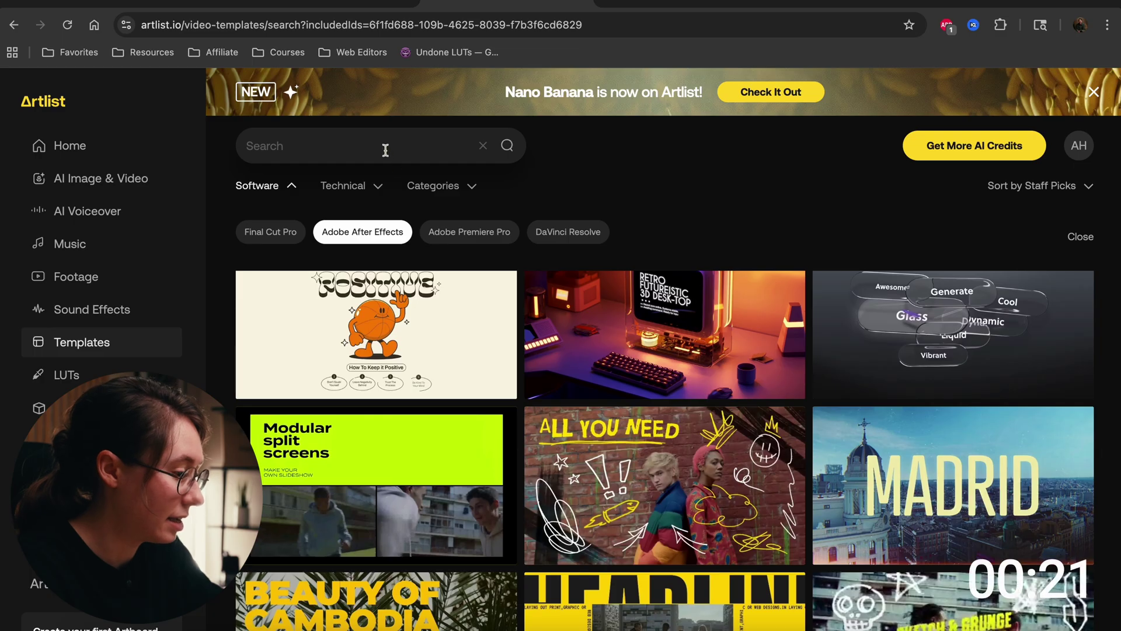
- Search the templates for 'title' and browse the results to find Fastest Text Animation
{"action": "left_click", "coordinate": [385, 150]}
{"action": "type", "text": "title"}
{"action": "key", "text": "Return"}
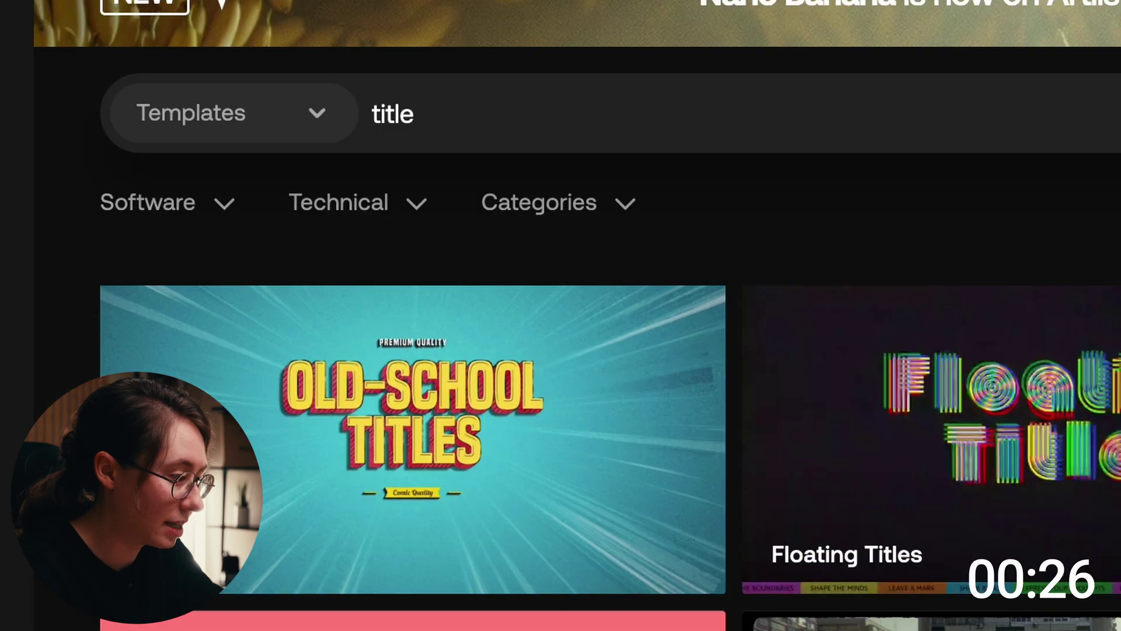
{"action": "mouse_move", "coordinate": [471, 275]}
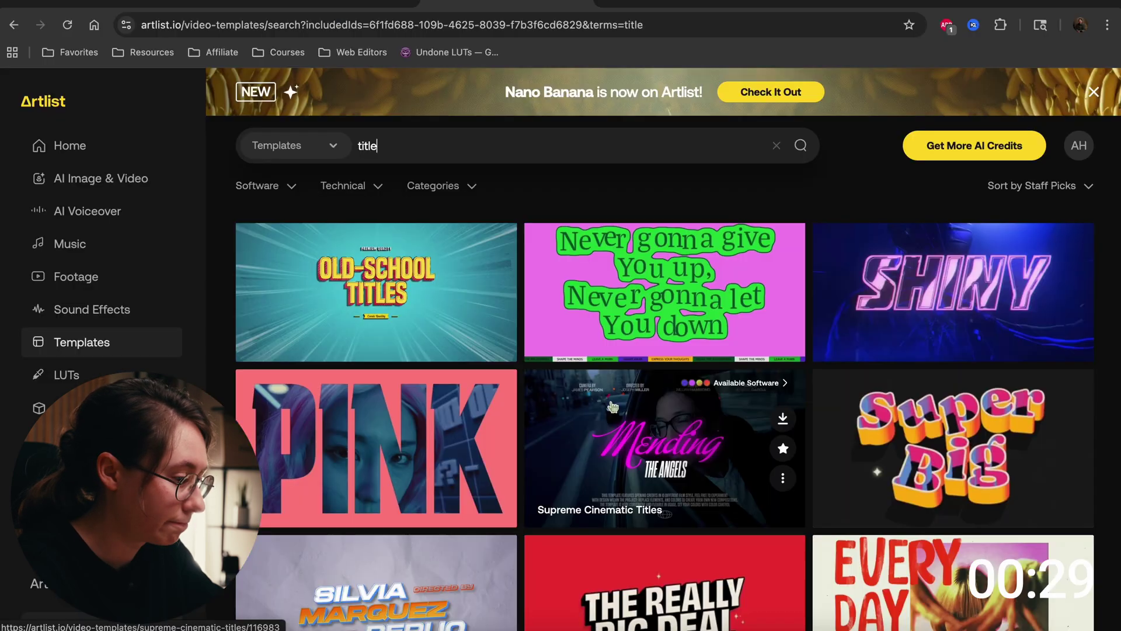
{"action": "scroll", "coordinate": [613, 407], "scroll_direction": "down", "scroll_amount": 4}
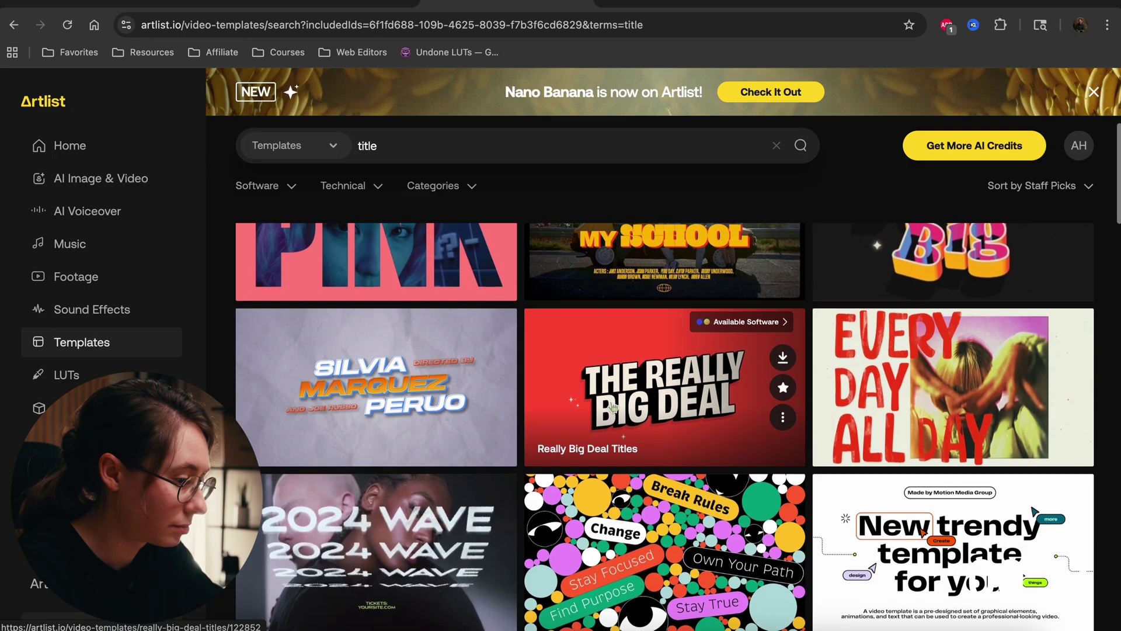
{"action": "scroll", "coordinate": [614, 407], "scroll_direction": "down", "scroll_amount": 3}
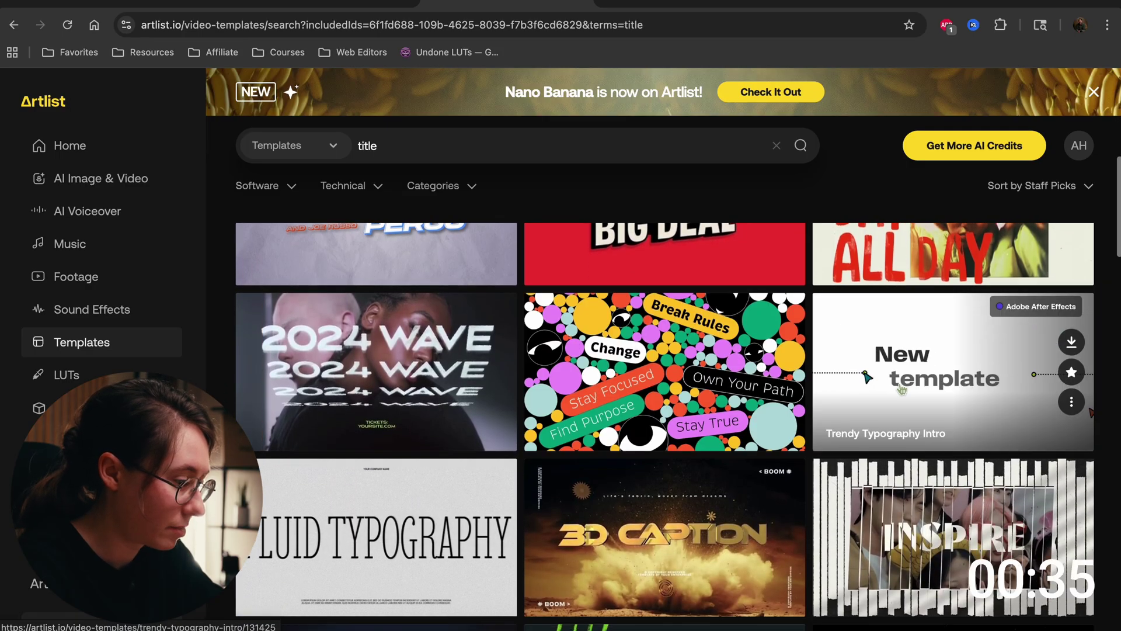
{"action": "scroll", "coordinate": [902, 390], "scroll_direction": "down", "scroll_amount": 3}
{"action": "scroll", "coordinate": [901, 389], "scroll_direction": "down", "scroll_amount": 2}
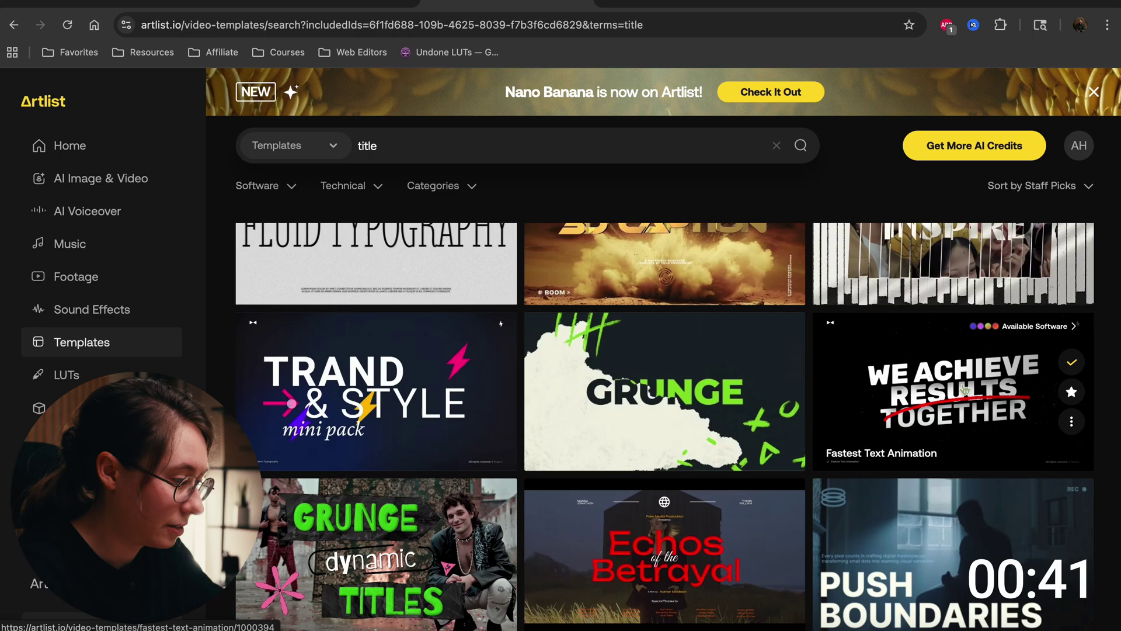
{"action": "scroll", "coordinate": [965, 398], "scroll_direction": "up", "scroll_amount": 1}
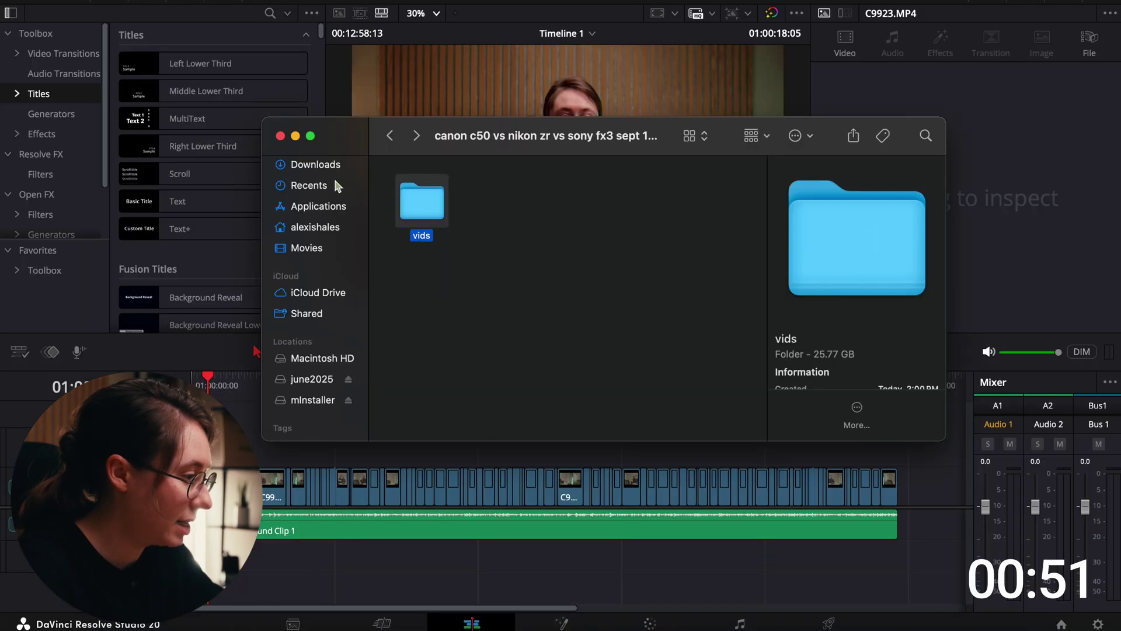
- Extract the downloaded template zip in Downloads and move the zip to the Trash
{"action": "left_click", "coordinate": [335, 168]}
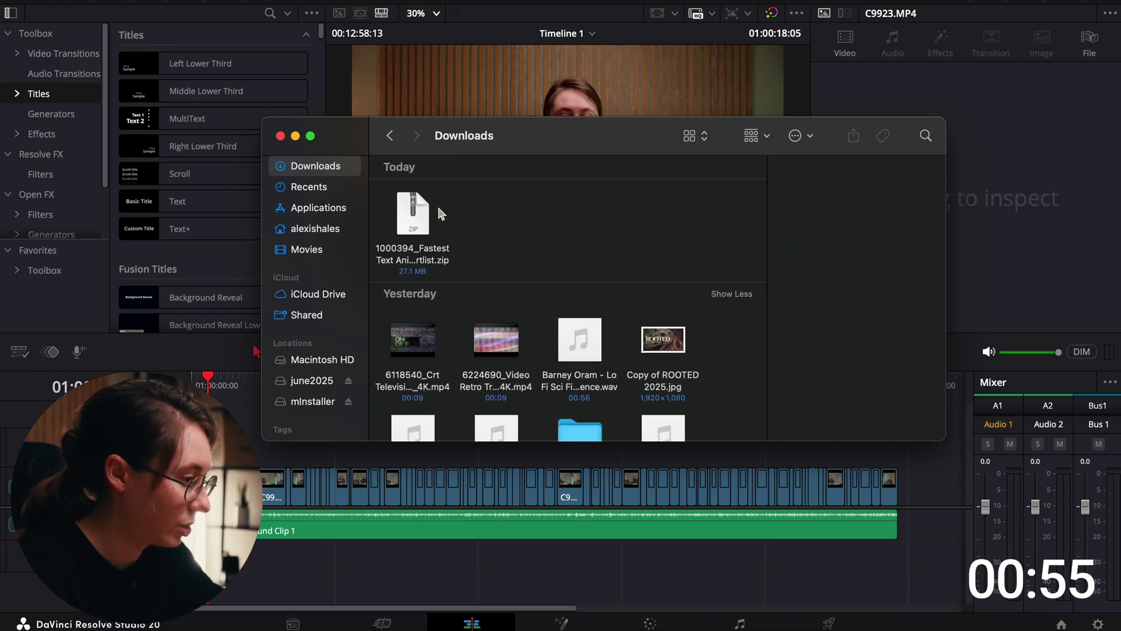
{"action": "double_click", "coordinate": [441, 214]}
{"action": "right_click", "coordinate": [500, 216]}
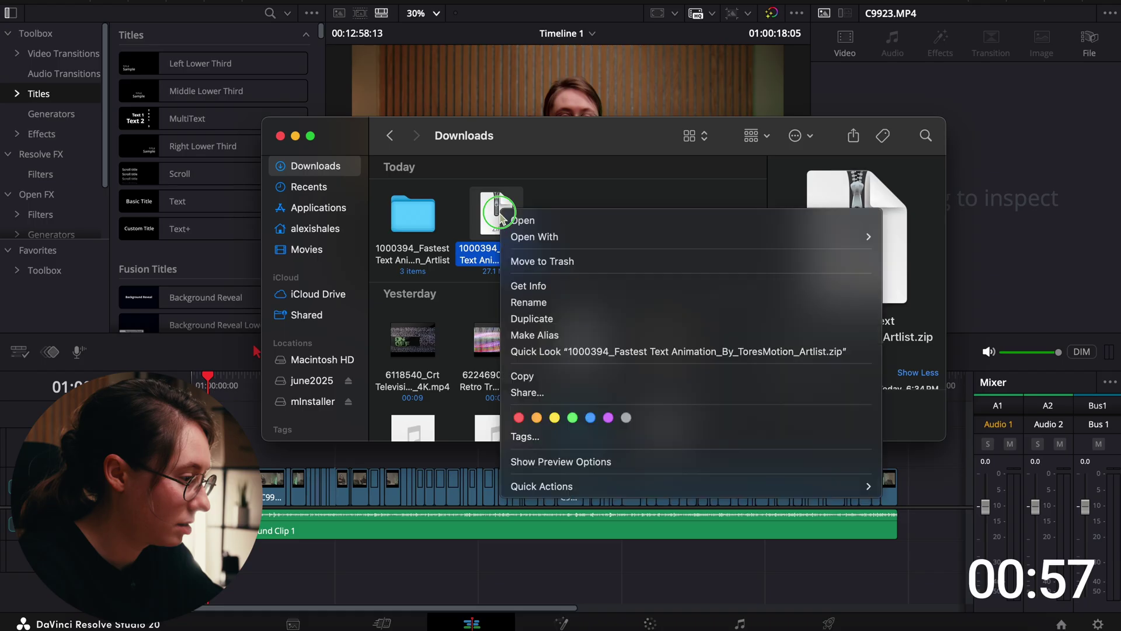
{"action": "left_click", "coordinate": [543, 261]}
- Open Fastest Text Animation.aep from the extracted After Effects folder
{"action": "double_click", "coordinate": [428, 204]}
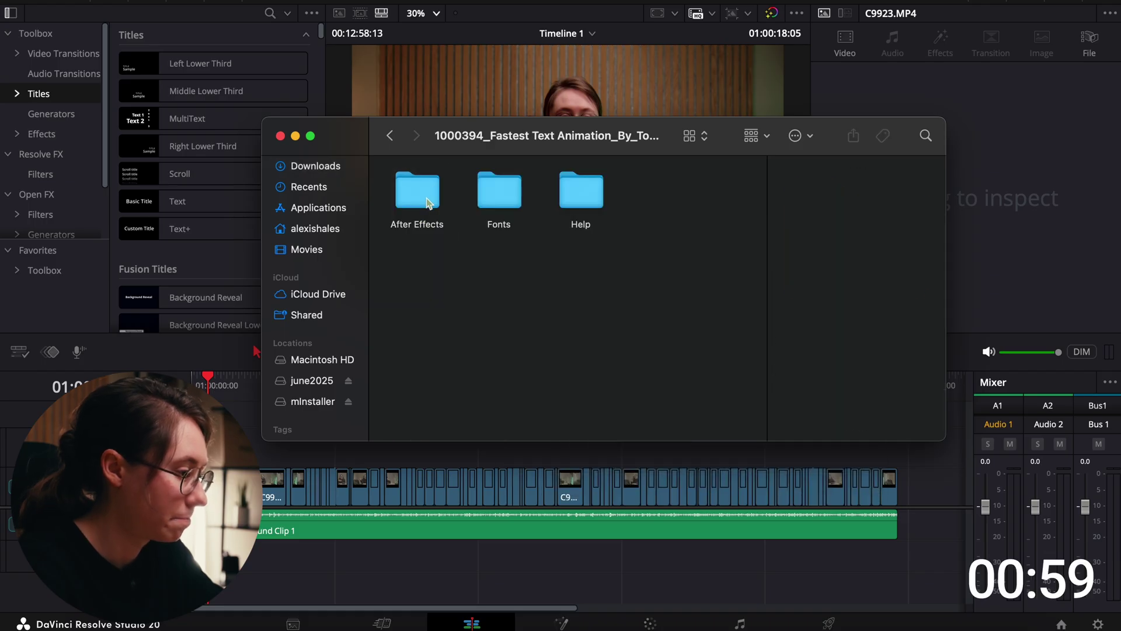
{"action": "double_click", "coordinate": [429, 205]}
{"action": "left_click", "coordinate": [499, 191]}
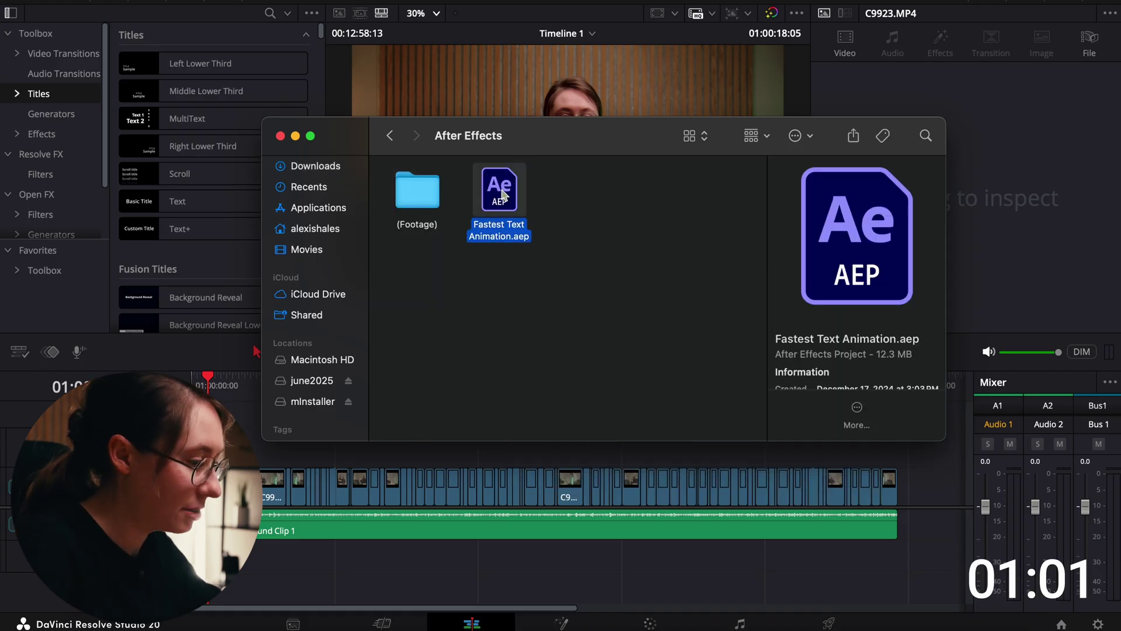
{"action": "double_click", "coordinate": [502, 195]}
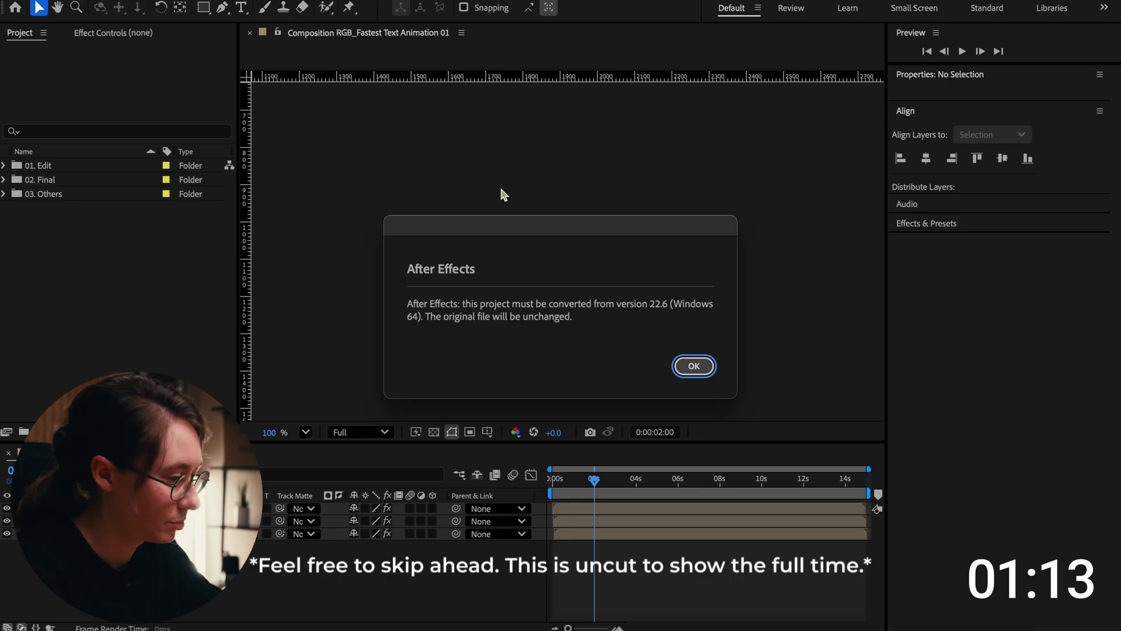
- Accept converting the project and set the viewer magnification to Fit
{"action": "left_click", "coordinate": [706, 368]}
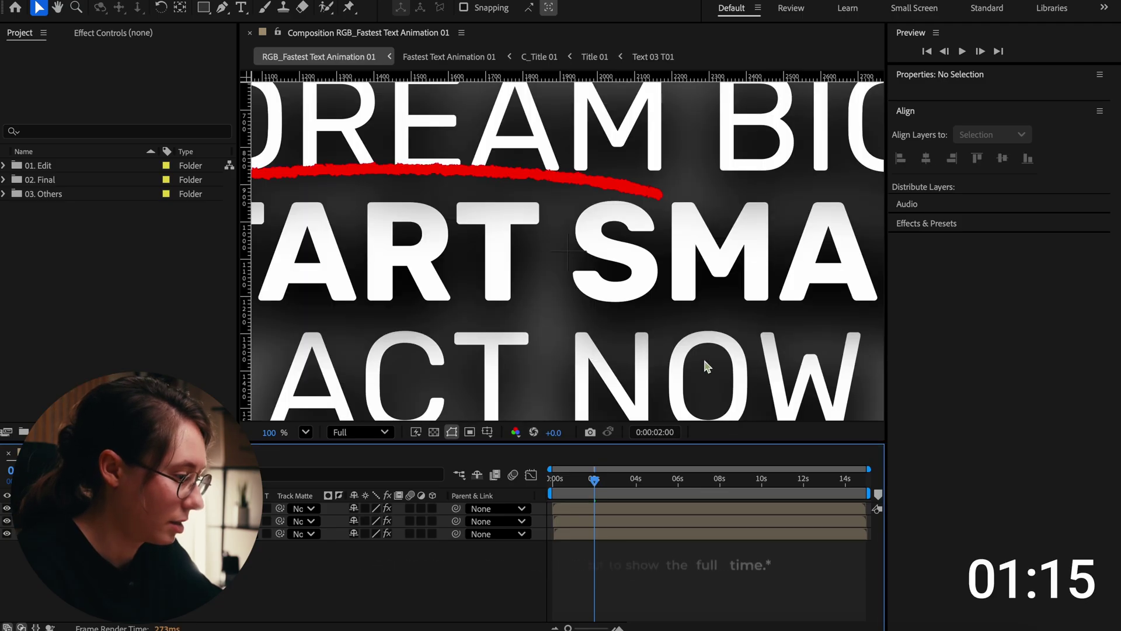
{"action": "left_click", "coordinate": [305, 433]}
{"action": "left_click", "coordinate": [346, 139]}
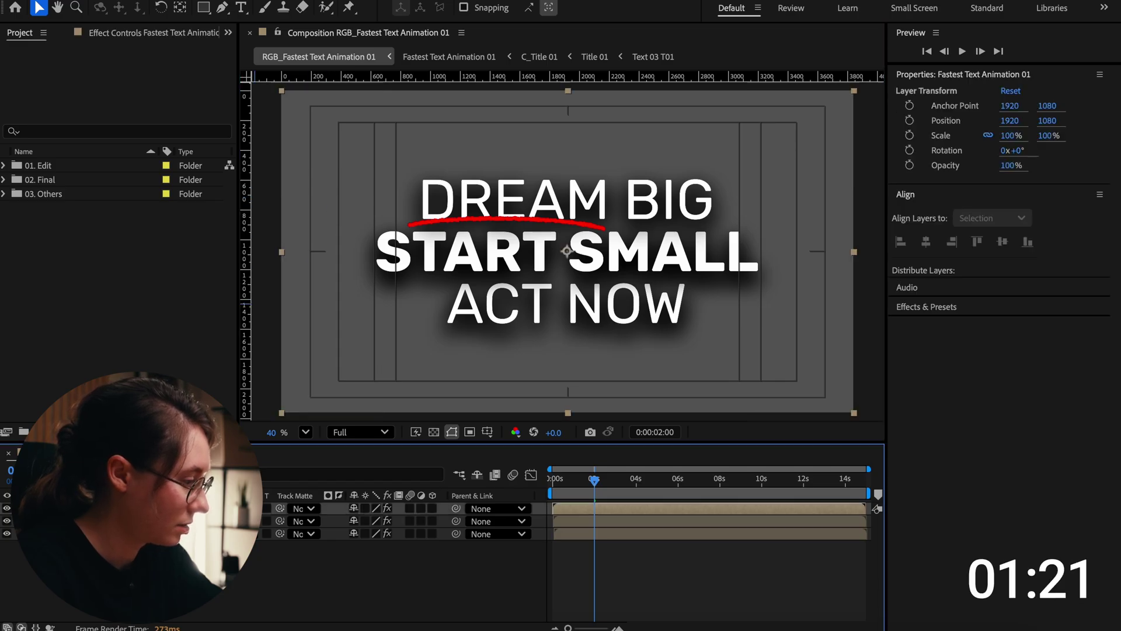
{"action": "left_click", "coordinate": [192, 509]}
- Expand 01. Edit > Text > T01 and open the Text 01 T01 composition
{"action": "left_click", "coordinate": [5, 166]}
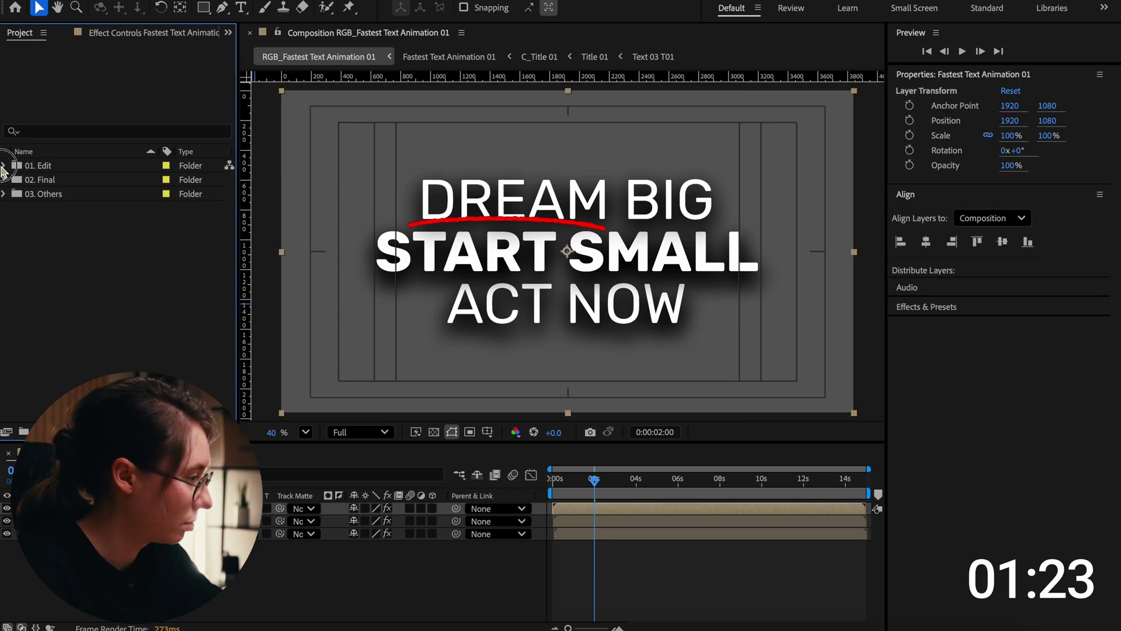
{"action": "left_click", "coordinate": [17, 193]}
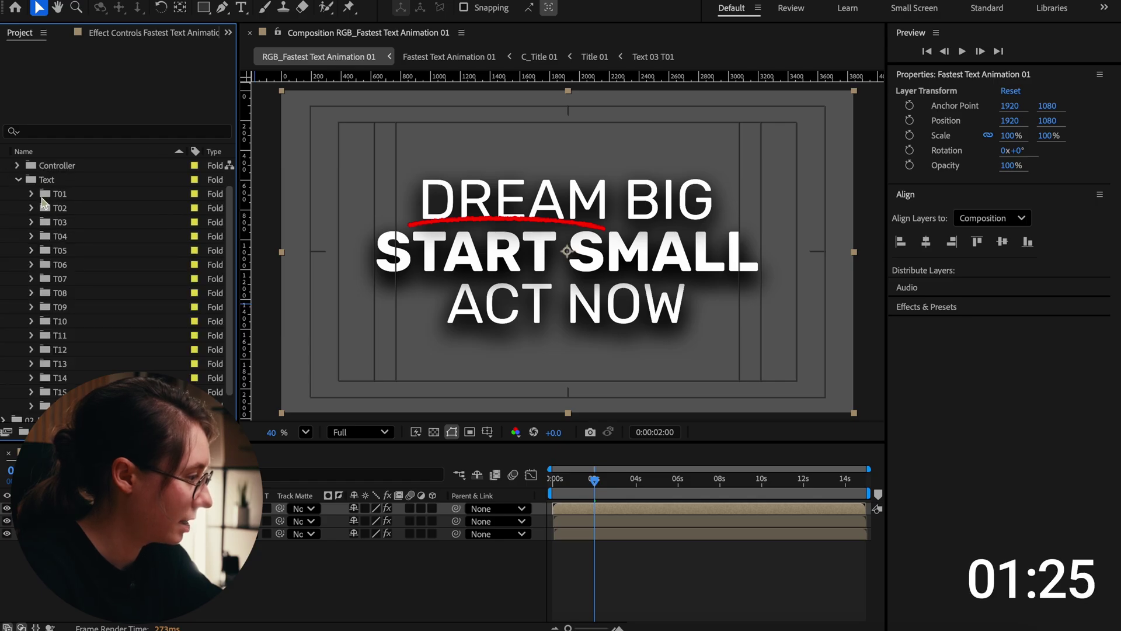
{"action": "left_click", "coordinate": [43, 198]}
{"action": "left_click", "coordinate": [32, 194]}
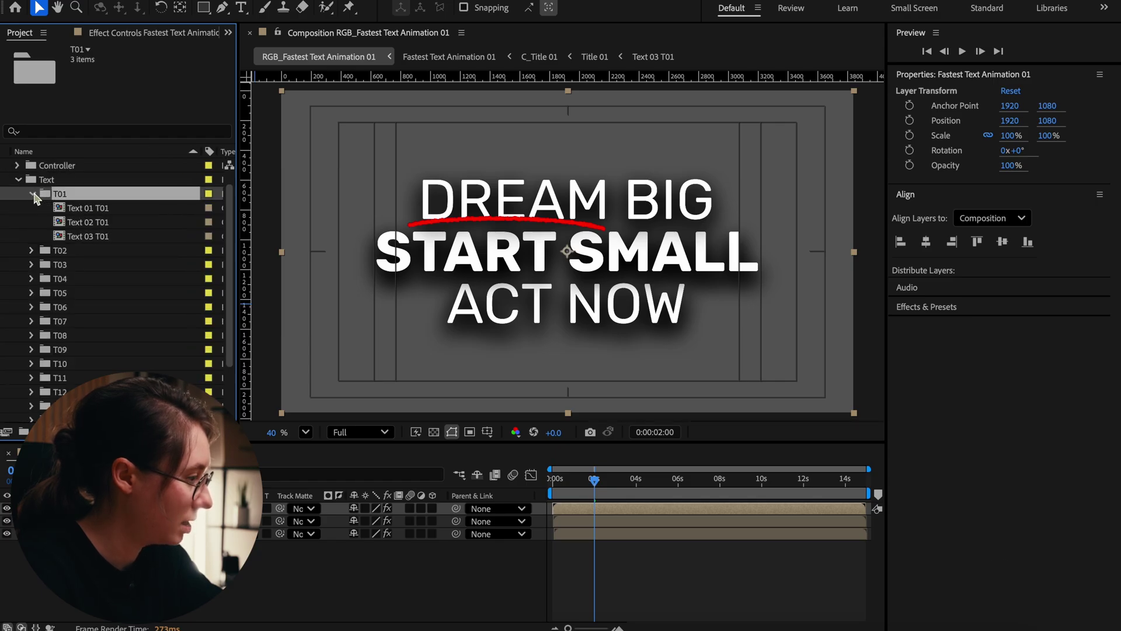
{"action": "double_click", "coordinate": [80, 209]}
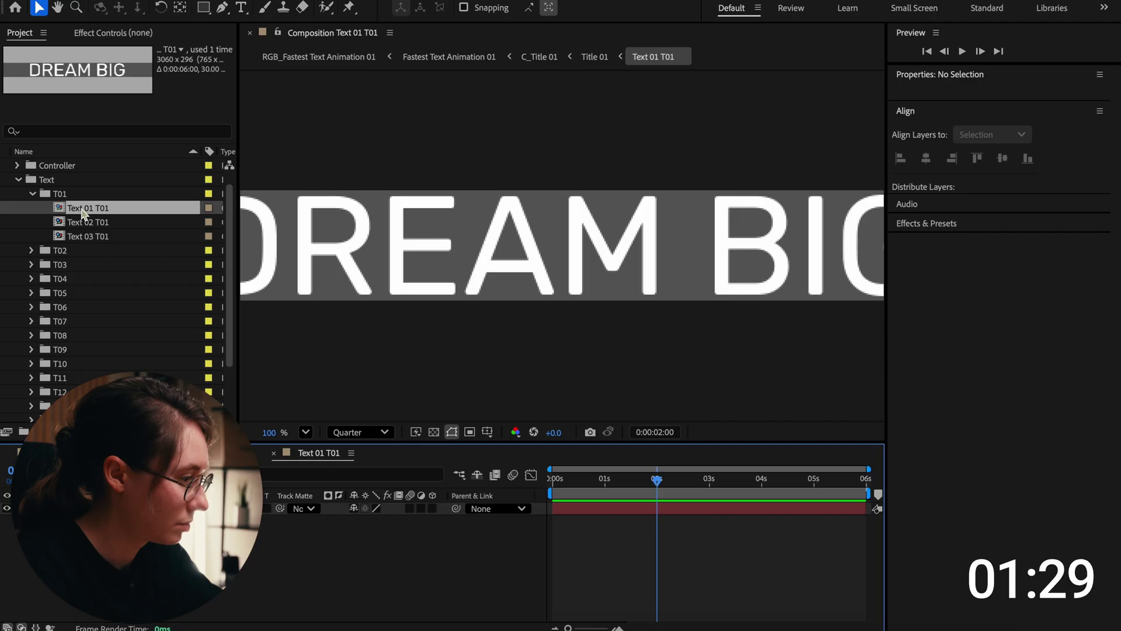
- Retype DREAM BIG as EDIT 10X in Text 01 T01 and close its tab
{"action": "left_click", "coordinate": [311, 327]}
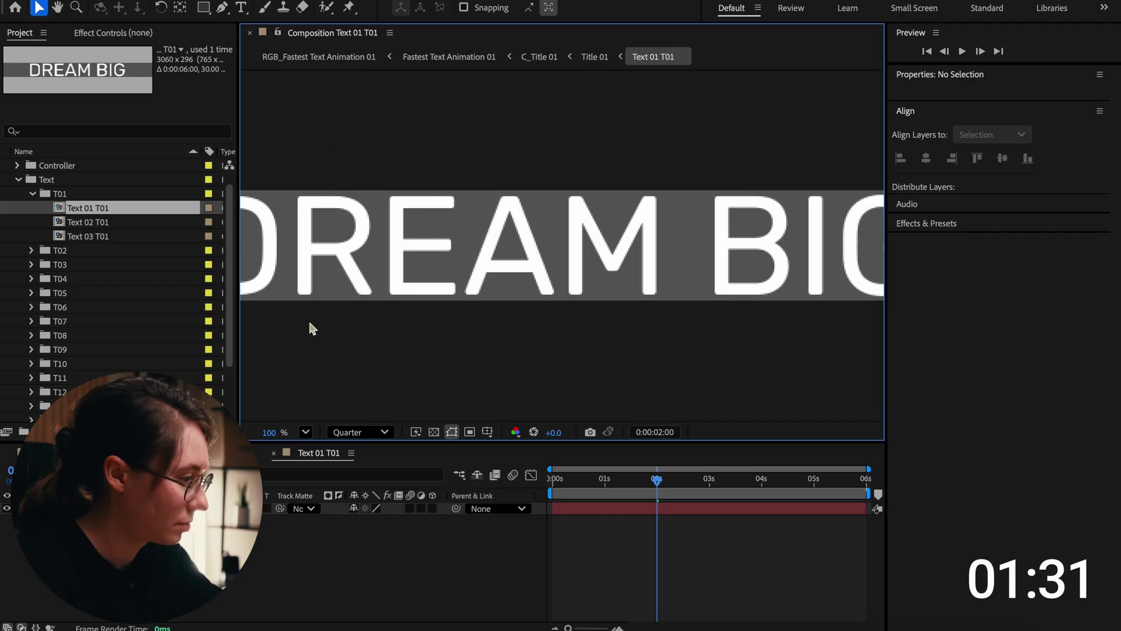
{"action": "left_click", "coordinate": [305, 432]}
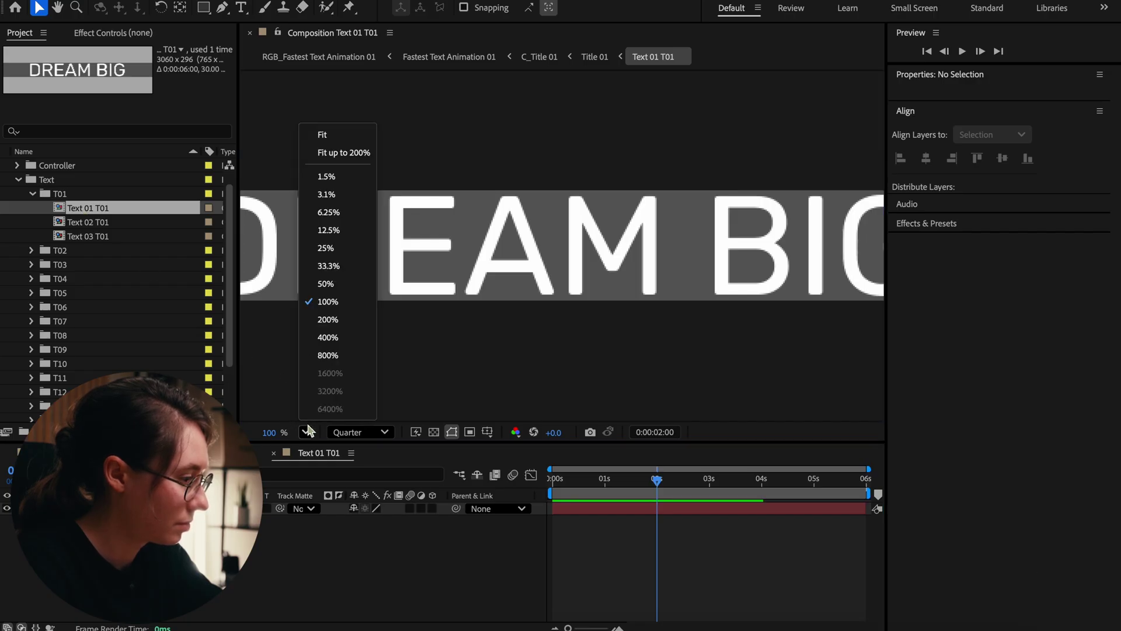
{"action": "left_click", "coordinate": [358, 127]}
{"action": "double_click", "coordinate": [359, 245]}
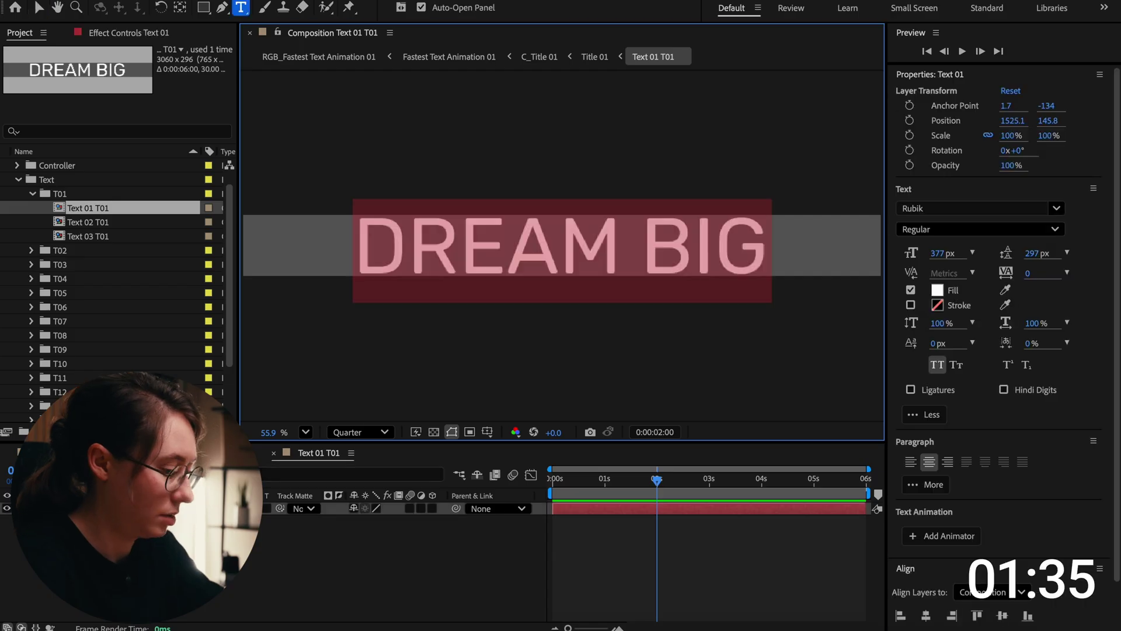
{"action": "type", "text": "EDIT 10X"}
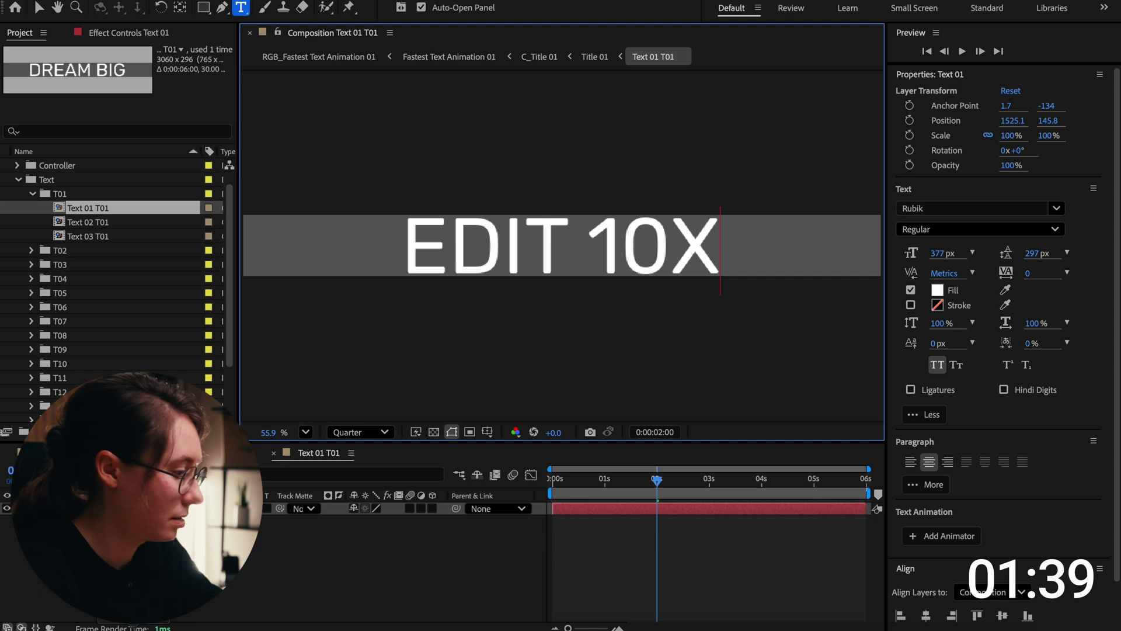
{"action": "left_click", "coordinate": [275, 452]}
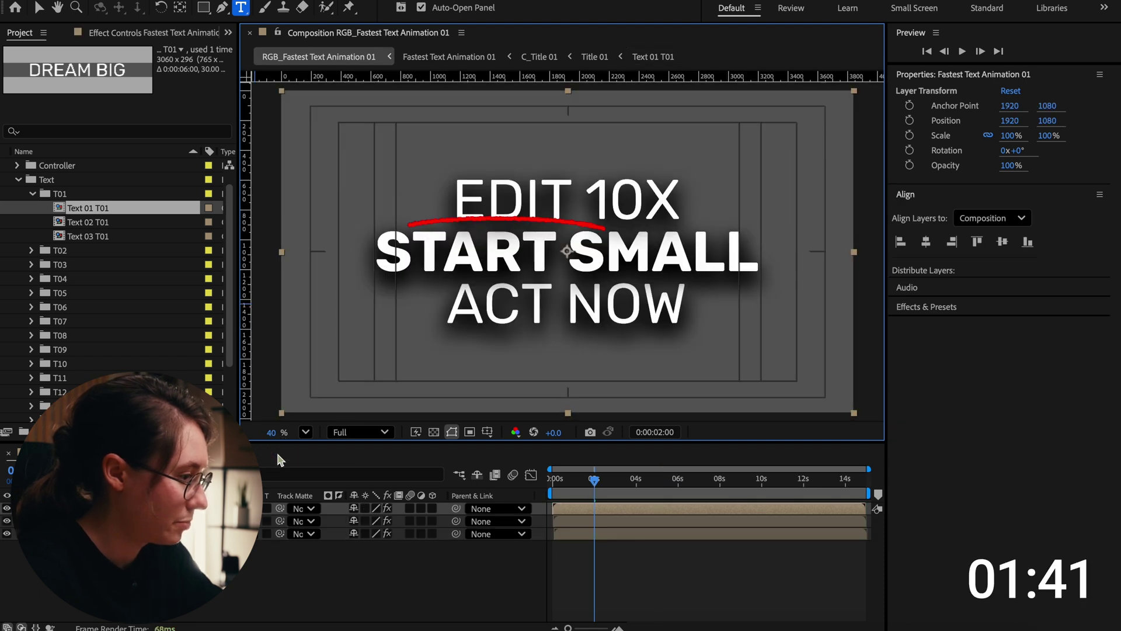
- Retype START SMALL as FASTER IN in Text 02 T01 and close its tab
{"action": "left_click", "coordinate": [95, 223]}
{"action": "double_click", "coordinate": [96, 225]}
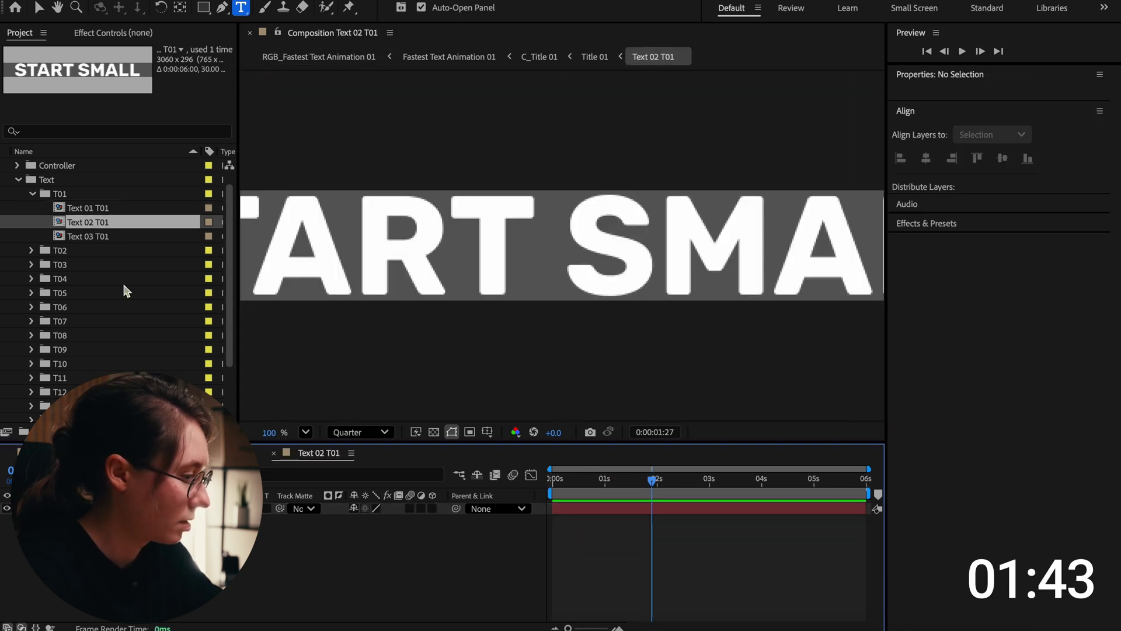
{"action": "left_click", "coordinate": [302, 435]}
{"action": "left_click", "coordinate": [348, 147]}
{"action": "left_click", "coordinate": [294, 268]}
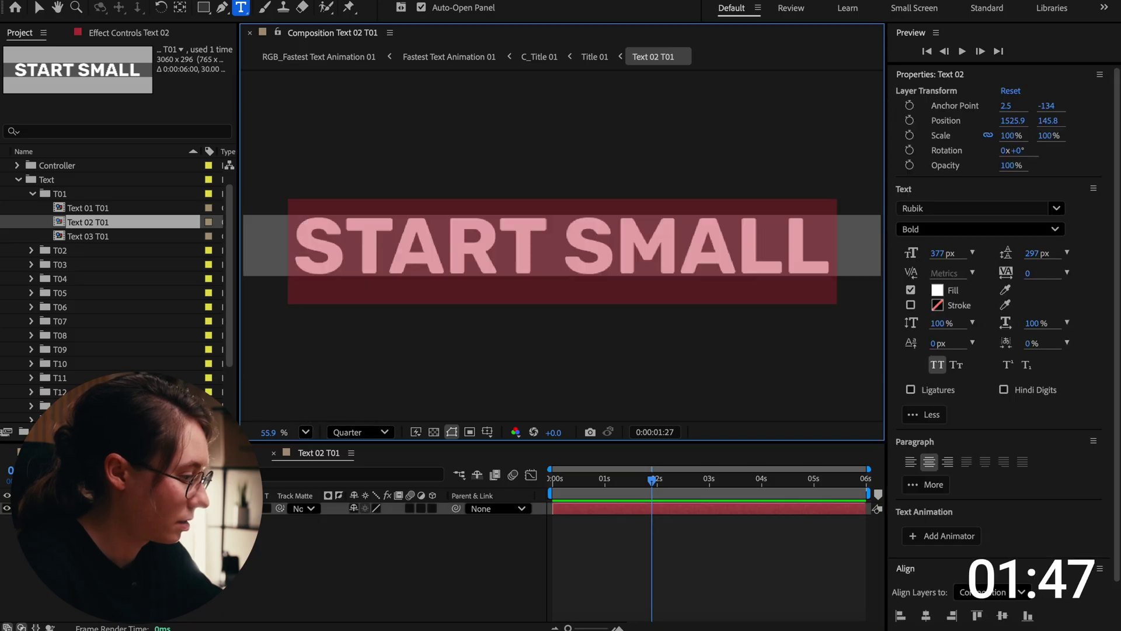
{"action": "type", "text": "FASTER"}
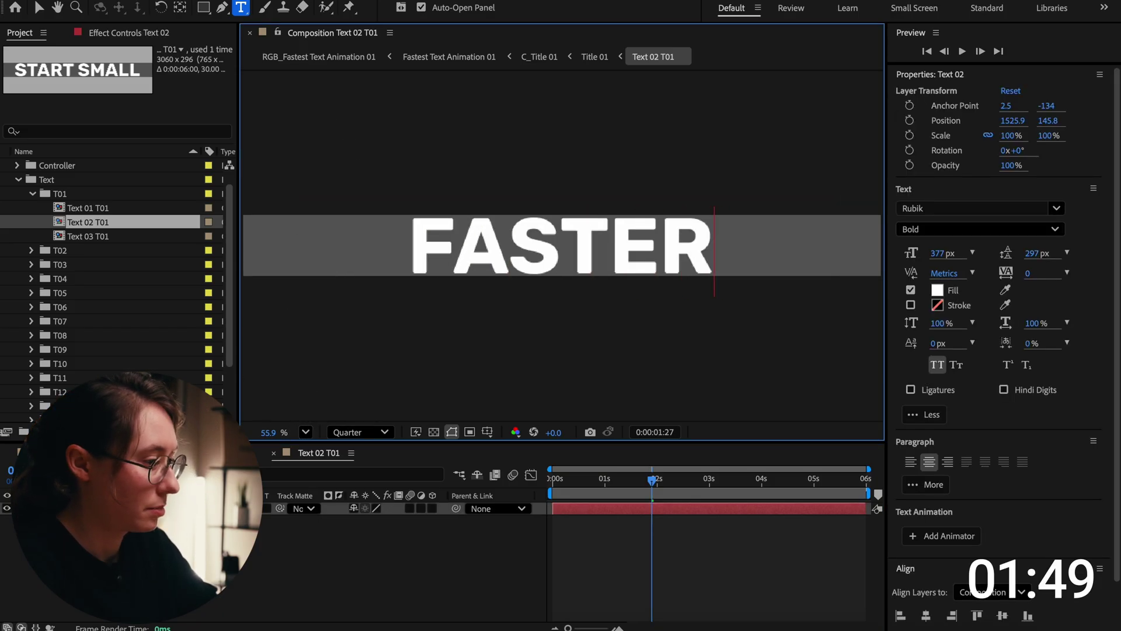
{"action": "type", "text": " IN"}
{"action": "left_click", "coordinate": [273, 452]}
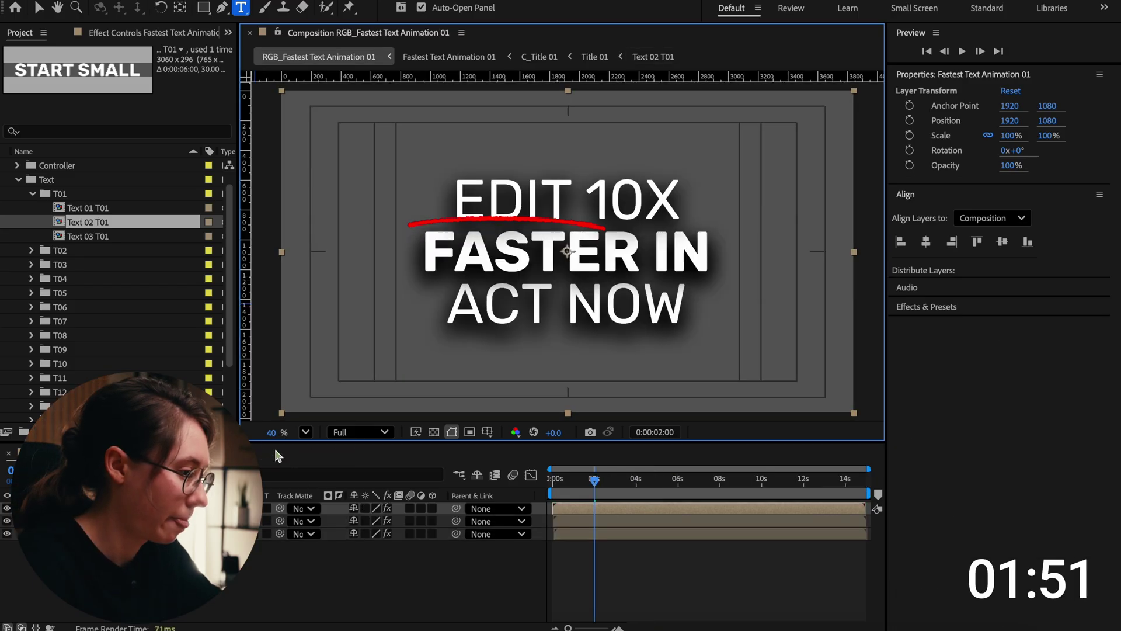
- Replace ACT NOW in Text 03 T01 with DAVINCI RESOLVE, deleting the stray A, and close it
{"action": "double_click", "coordinate": [117, 233]}
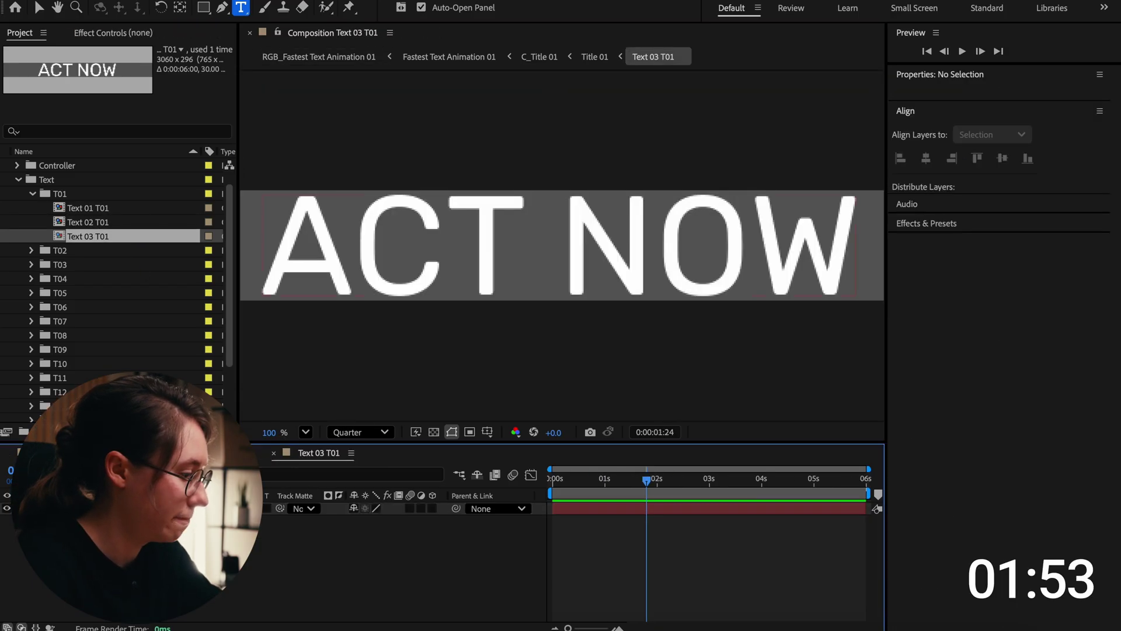
{"action": "double_click", "coordinate": [176, 508]}
{"action": "type", "text": "DAVI"}
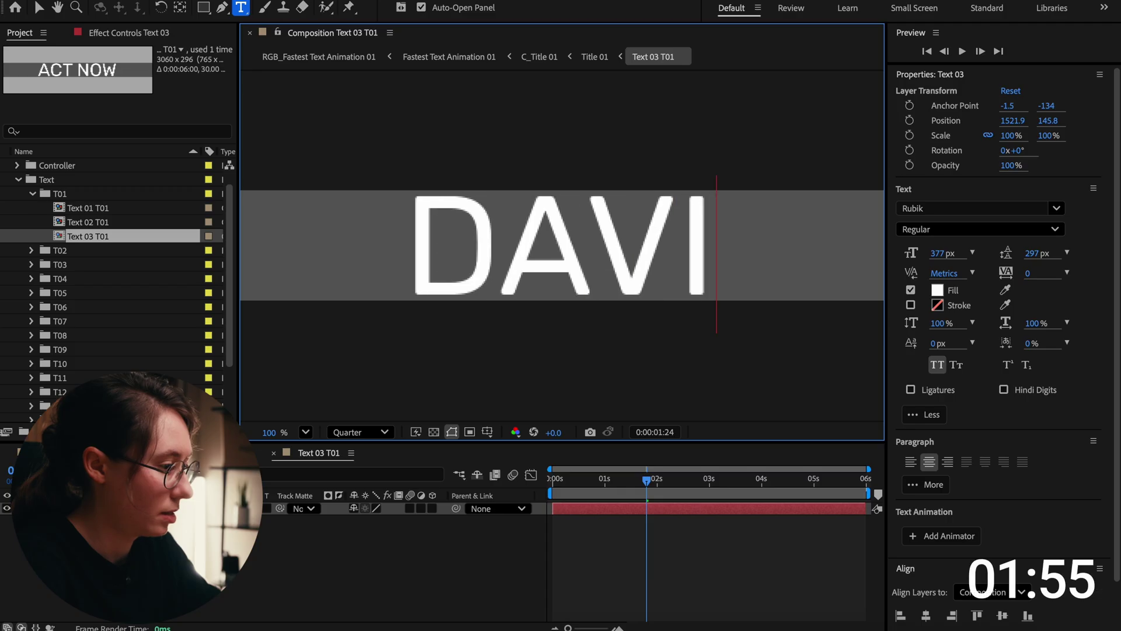
{"action": "type", "text": "NCI REAC"}
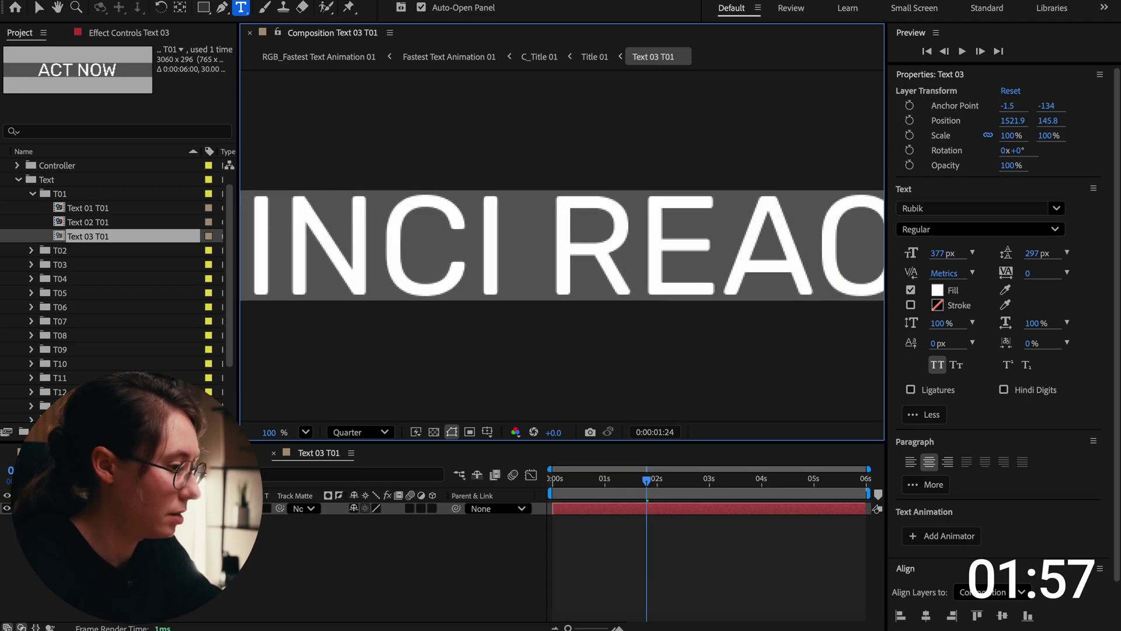
{"action": "scroll", "coordinate": [562, 245], "scroll_direction": "left", "scroll_amount": 5}
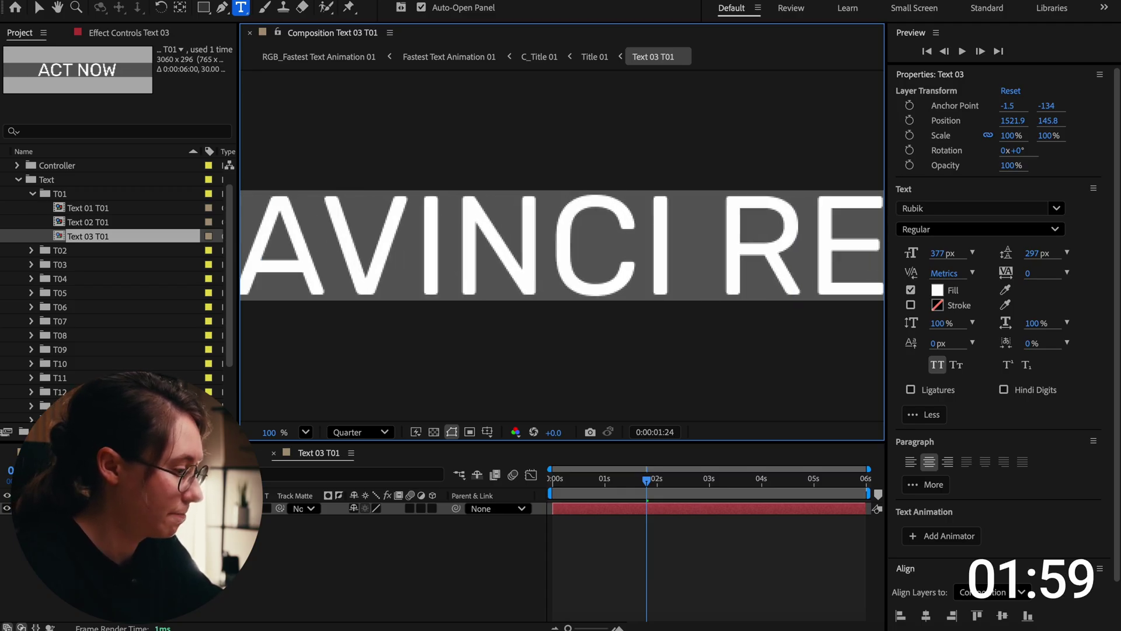
{"action": "scroll", "coordinate": [563, 245], "scroll_direction": "right", "scroll_amount": 2}
{"action": "scroll", "coordinate": [563, 245], "scroll_direction": "left", "scroll_amount": 2}
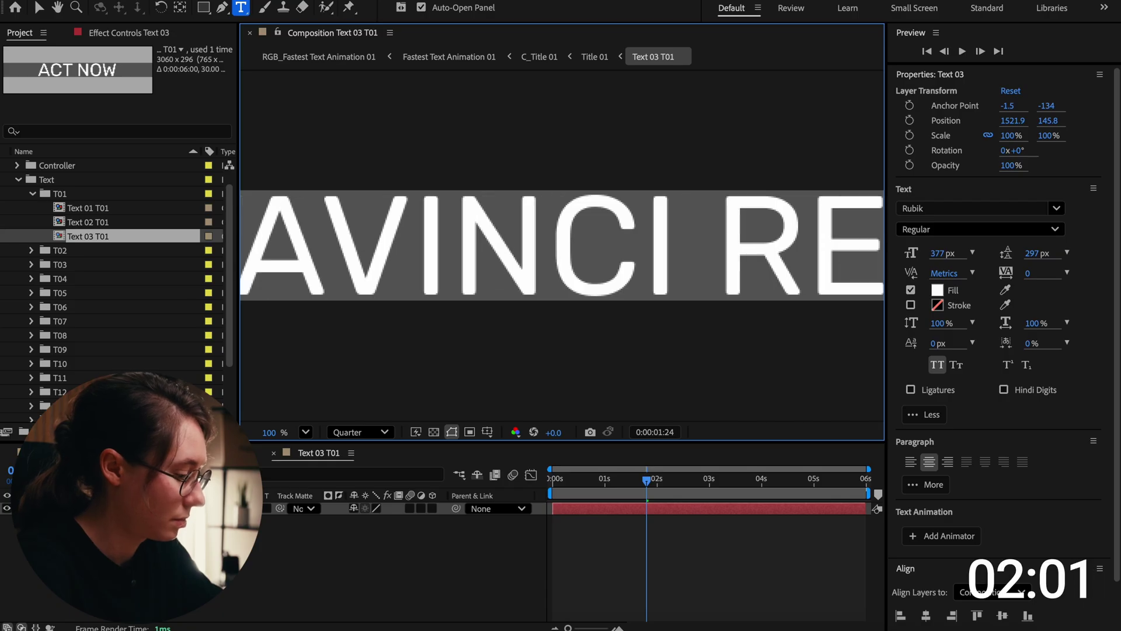
{"action": "scroll", "coordinate": [563, 245], "scroll_direction": "right", "scroll_amount": 2}
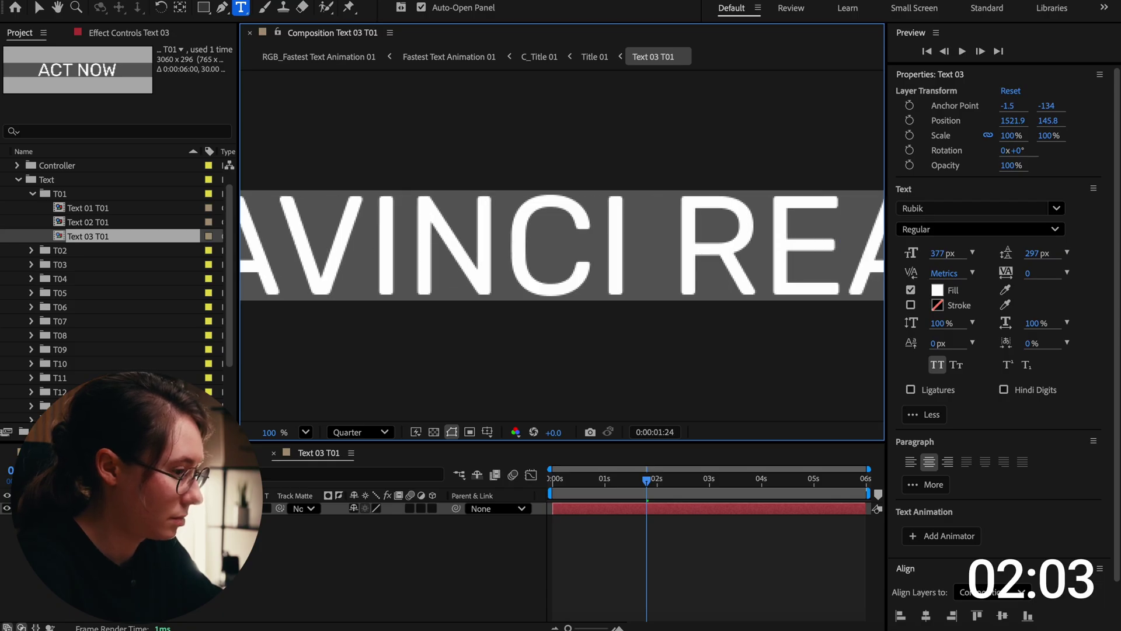
{"action": "scroll", "coordinate": [562, 245], "scroll_direction": "right", "scroll_amount": 4}
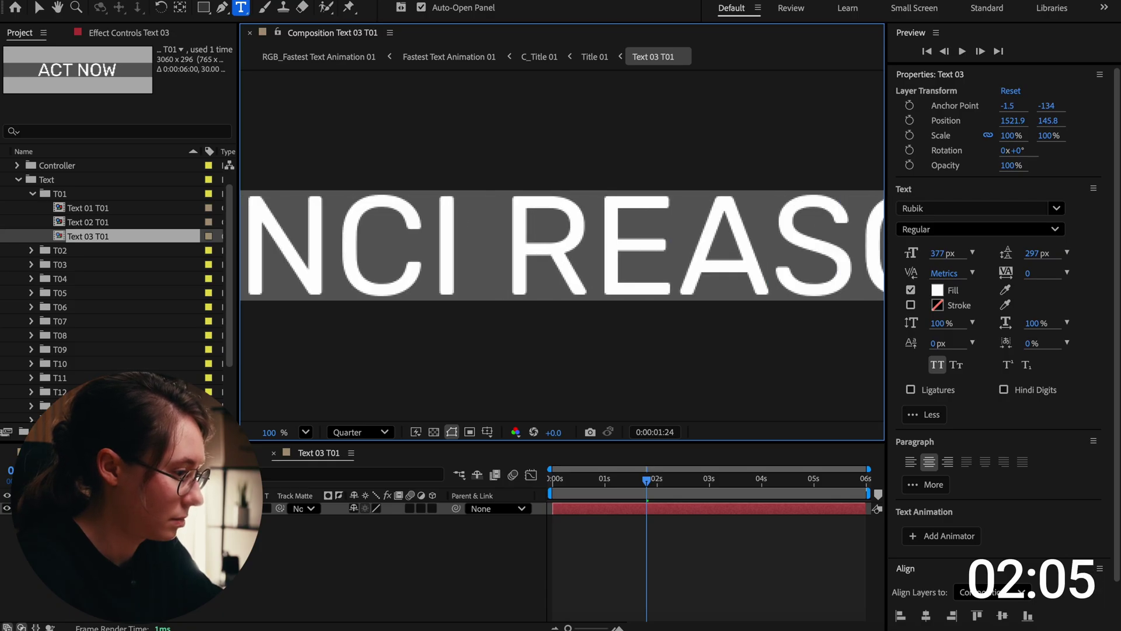
{"action": "left_click", "coordinate": [746, 266]}
{"action": "key", "text": "BackSpace"}
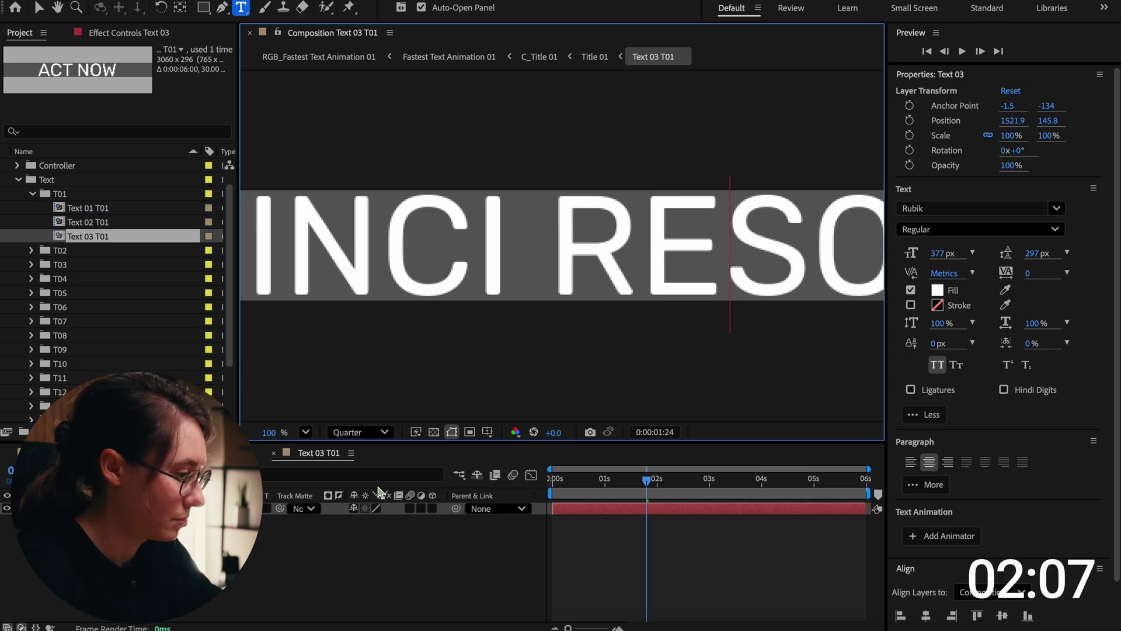
{"action": "left_click", "coordinate": [274, 453]}
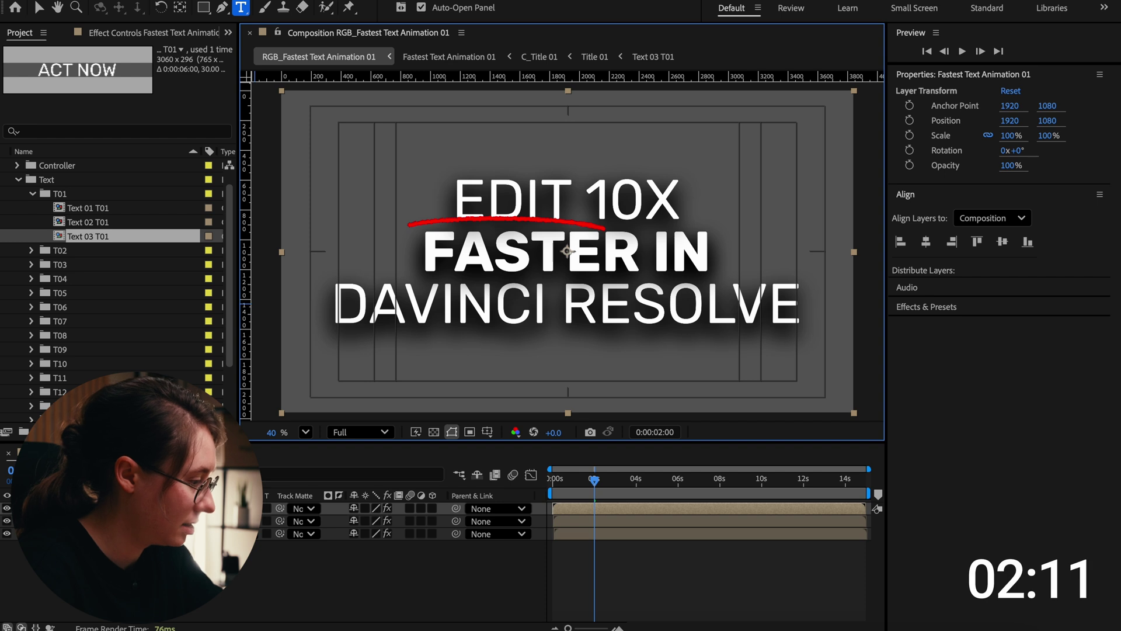
- In C_Title 01, change the CONTROLLER underline colour from red to orange FFAA00
{"action": "double_click", "coordinate": [50, 165]}
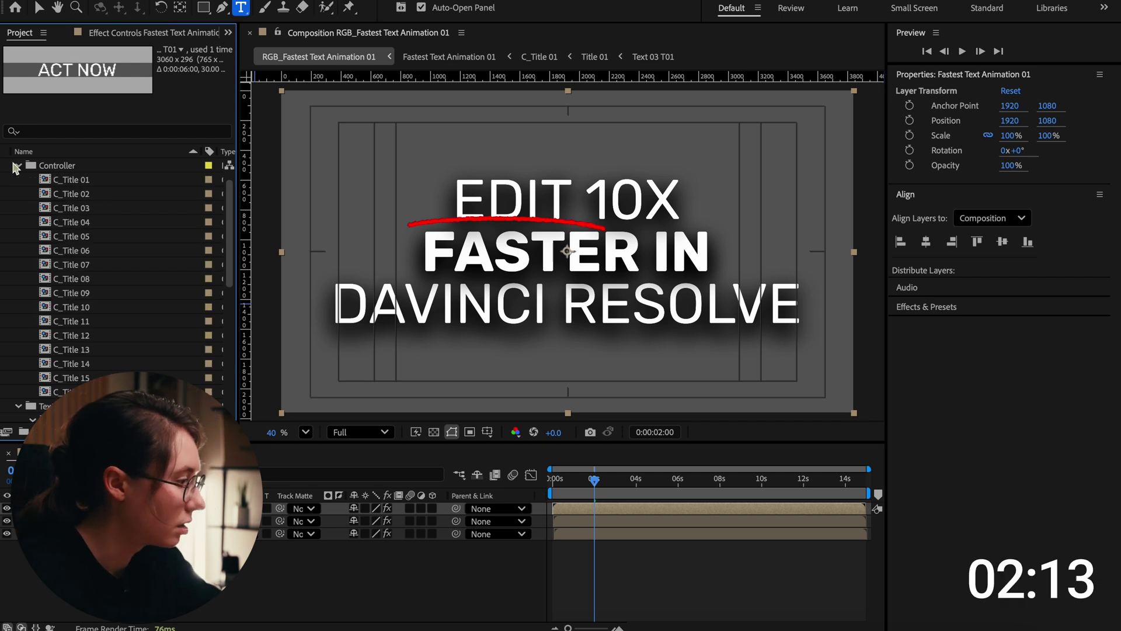
{"action": "double_click", "coordinate": [64, 179]}
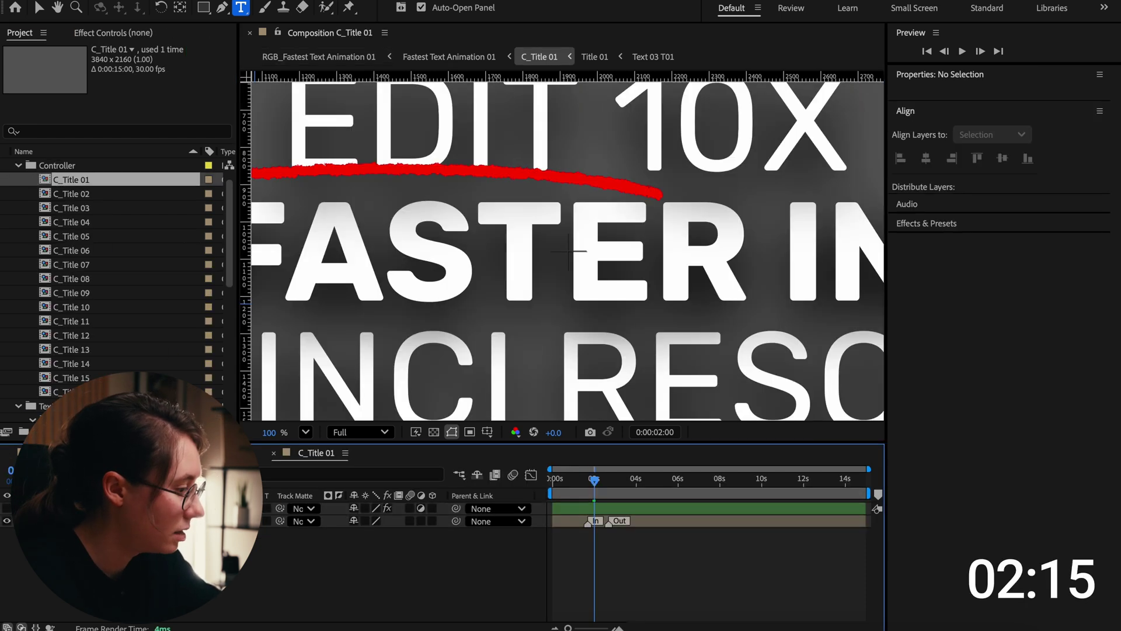
{"action": "key", "text": "u"}
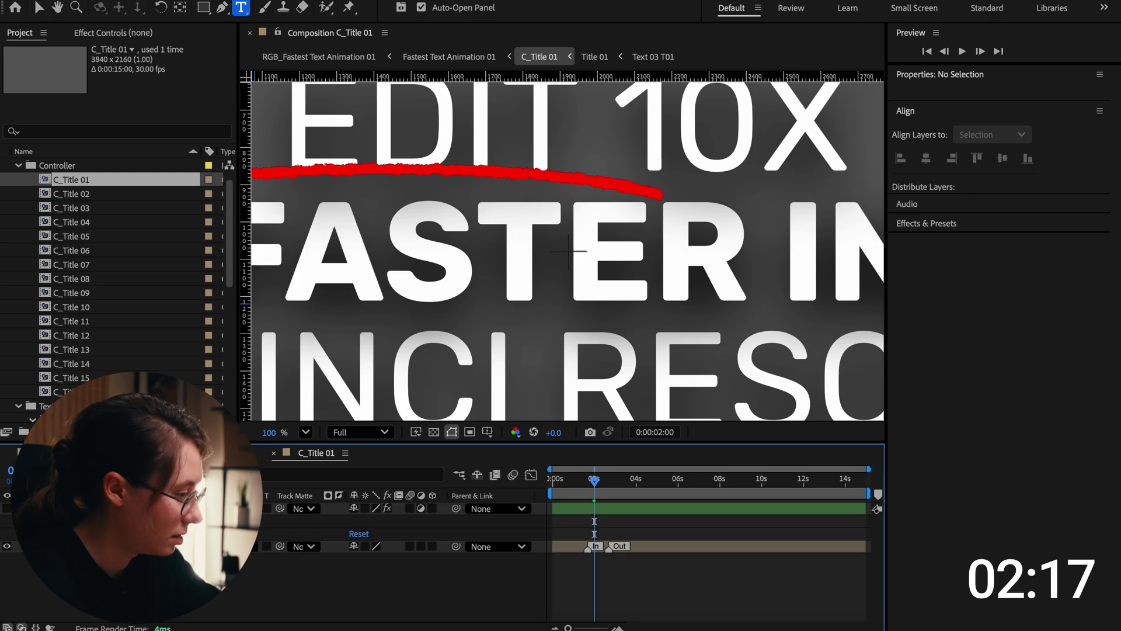
{"action": "key", "text": "e"}
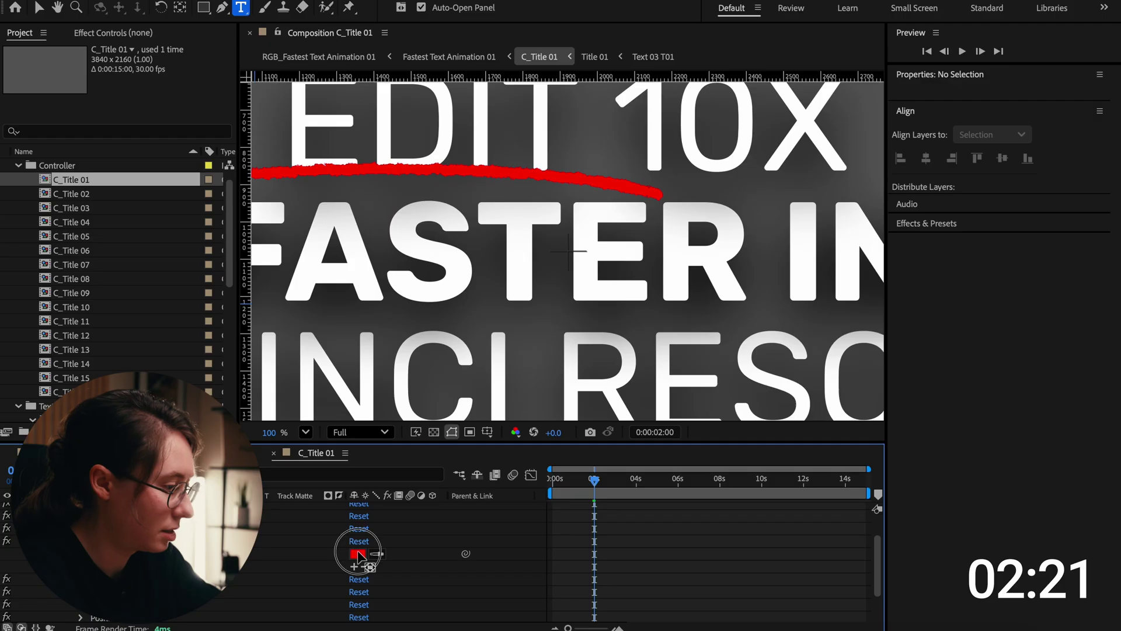
{"action": "left_click", "coordinate": [358, 554]}
{"action": "left_click_drag", "start_coordinate": [605, 380], "coordinate": [607, 397]}
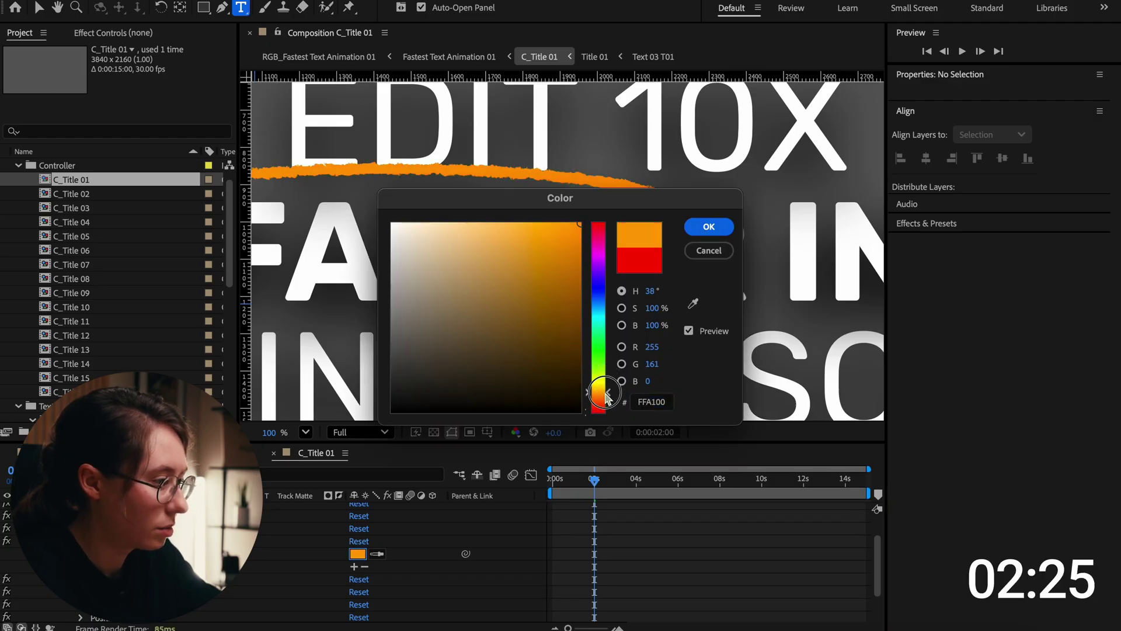
{"action": "left_click", "coordinate": [708, 227]}
- Fit the whole C_Title 01 composition in view and open the controller layer on its own
{"action": "left_click", "coordinate": [305, 432]}
{"action": "left_click", "coordinate": [339, 134]}
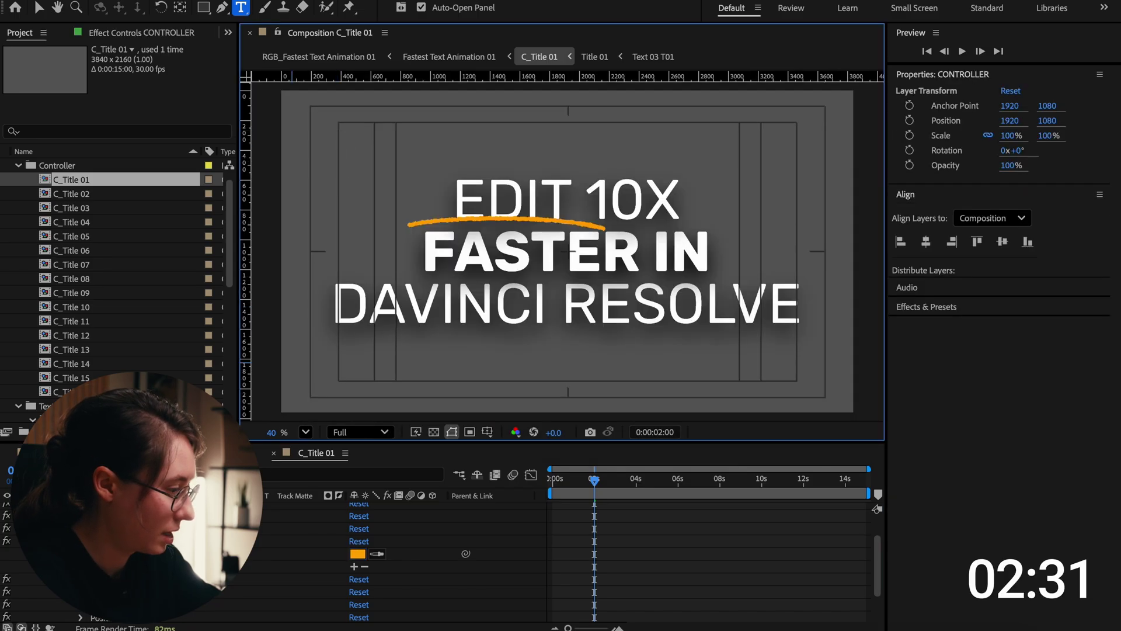
{"action": "scroll", "coordinate": [409, 560], "scroll_direction": "down", "scroll_amount": 2}
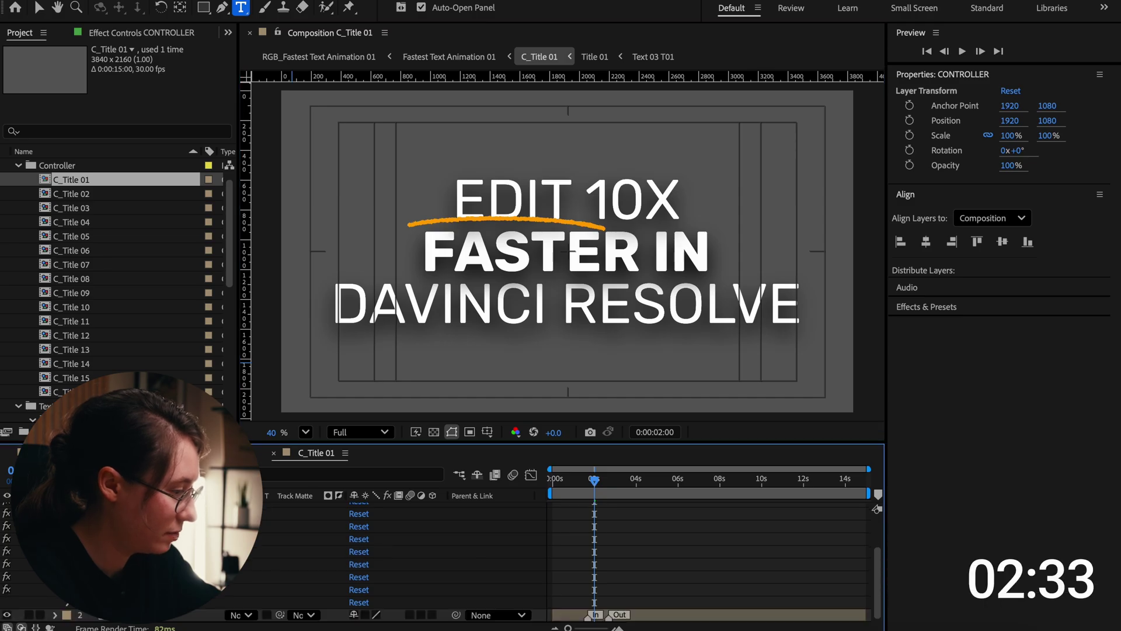
{"action": "scroll", "coordinate": [70, 608], "scroll_direction": "down", "scroll_amount": 5}
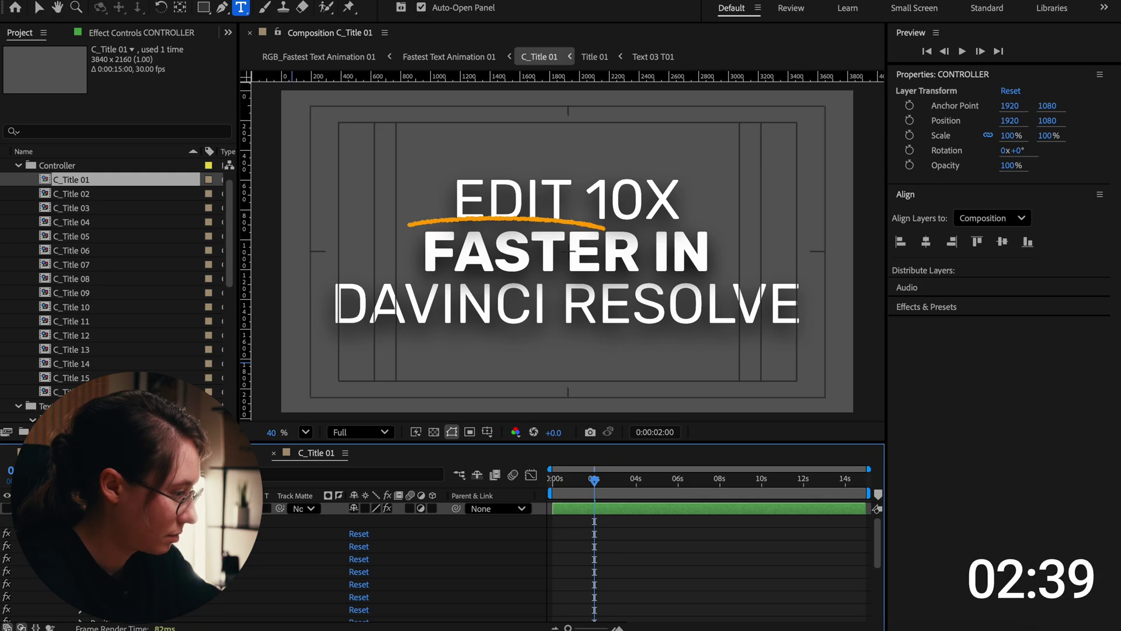
{"action": "double_click", "coordinate": [175, 508]}
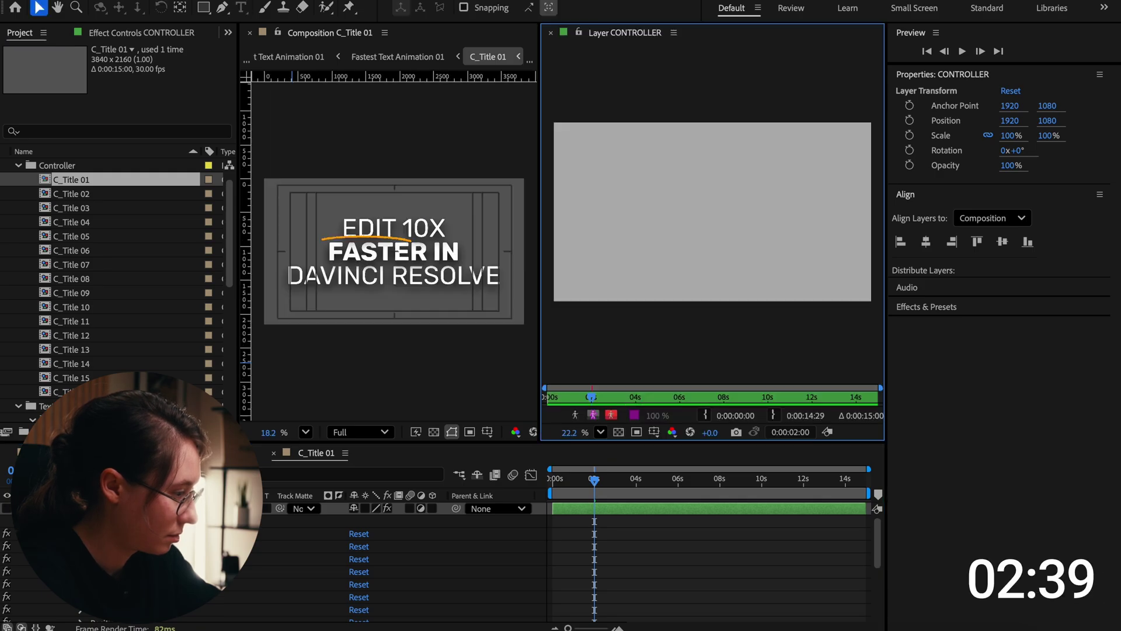
- Open the Title 01 precomp and reveal the Line layer's Transform properties
{"action": "left_click", "coordinate": [551, 33]}
{"action": "scroll", "coordinate": [409, 561], "scroll_direction": "down", "scroll_amount": 2}
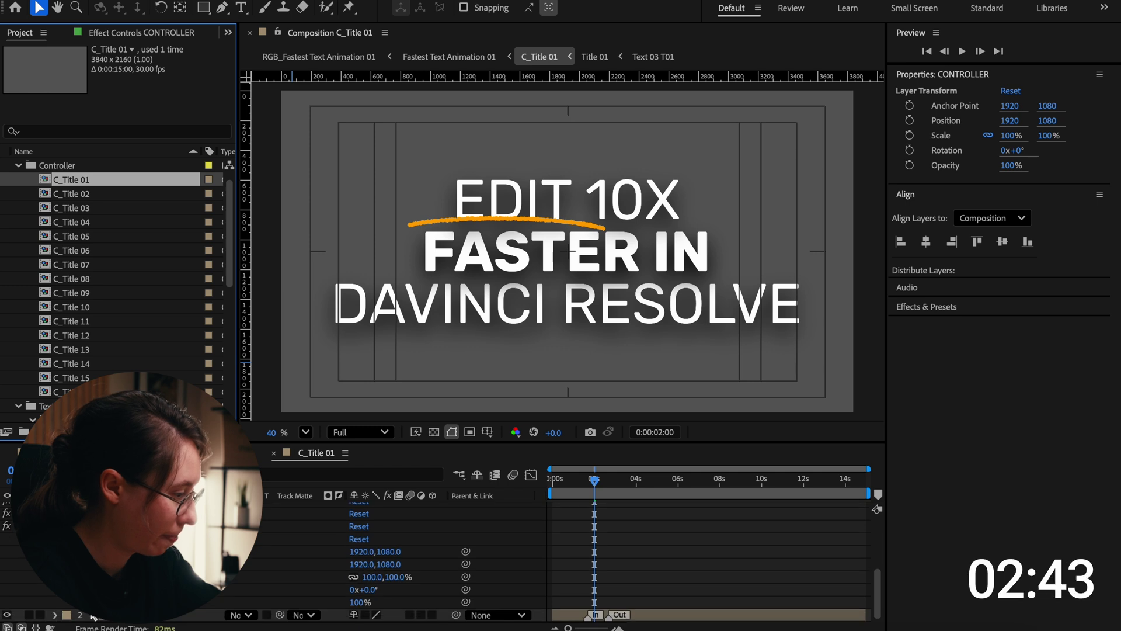
{"action": "left_click", "coordinate": [55, 615]}
{"action": "double_click", "coordinate": [117, 590]}
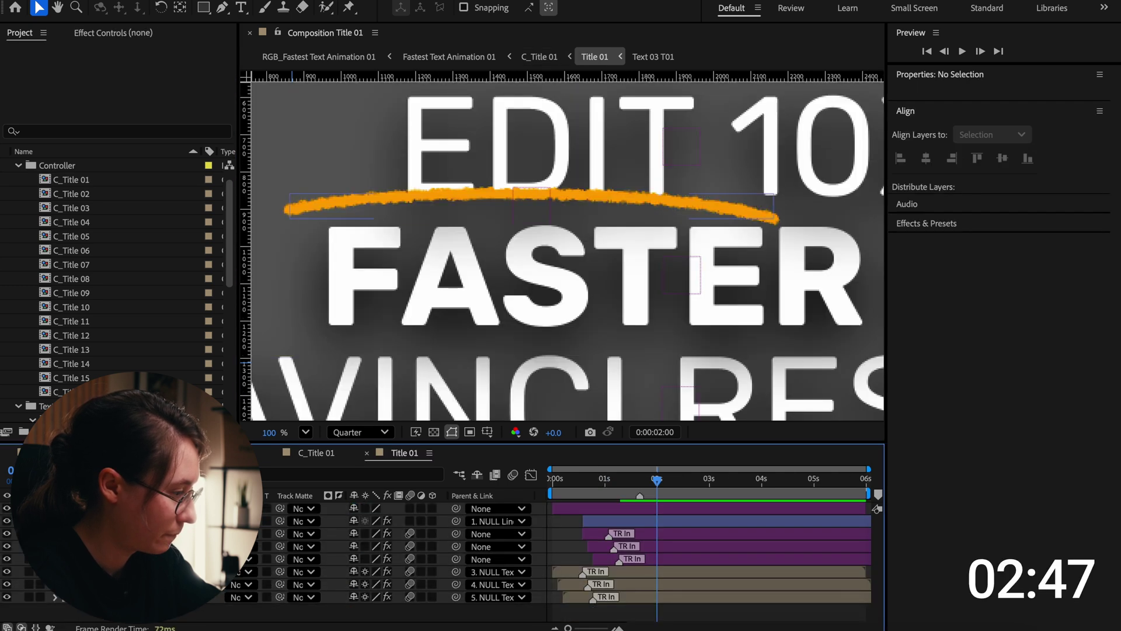
{"action": "left_click", "coordinate": [54, 521]}
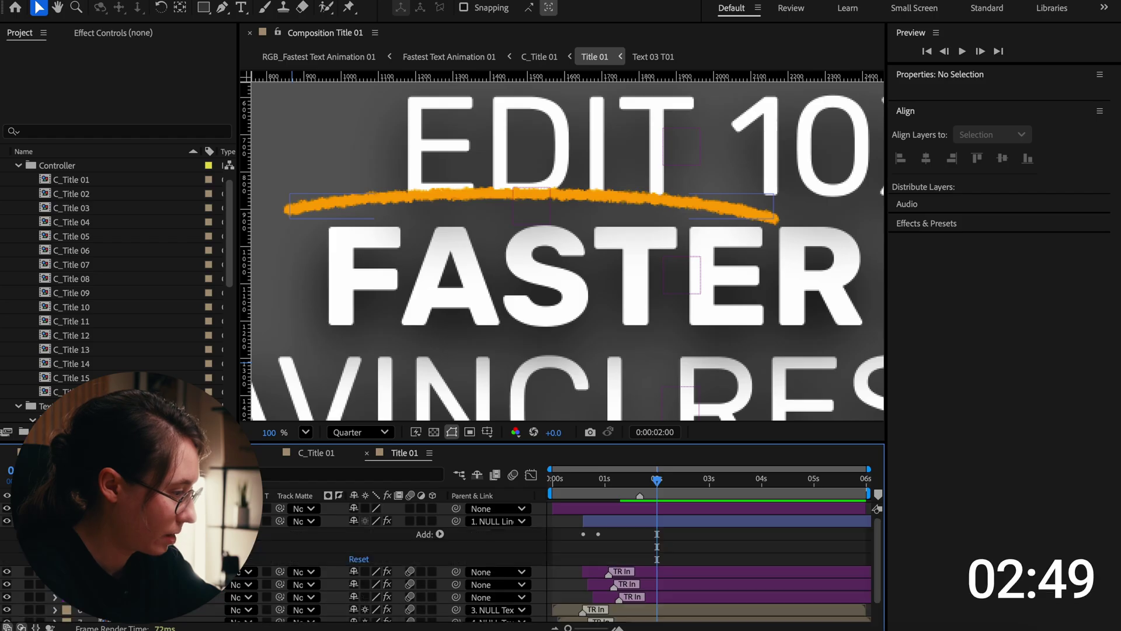
{"action": "left_click", "coordinate": [63, 559]}
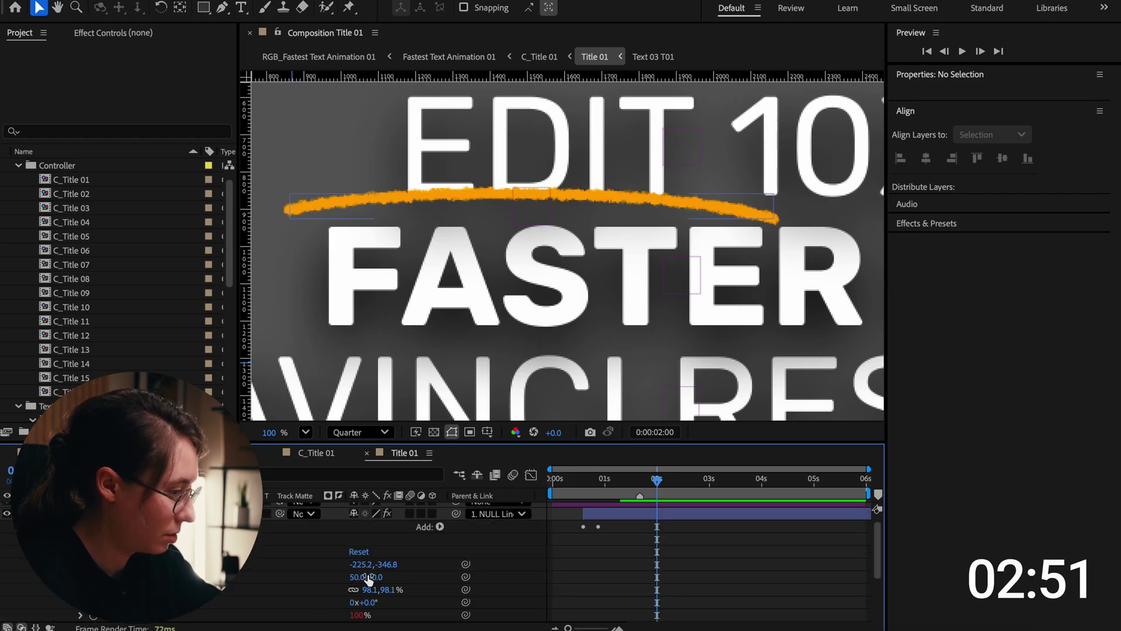
- Scrub the Line layer's anchor point to sit the underline beneath FASTER IN, then close the precomp tabs
{"action": "left_click_drag", "start_coordinate": [368, 577], "coordinate": [409, 577]}
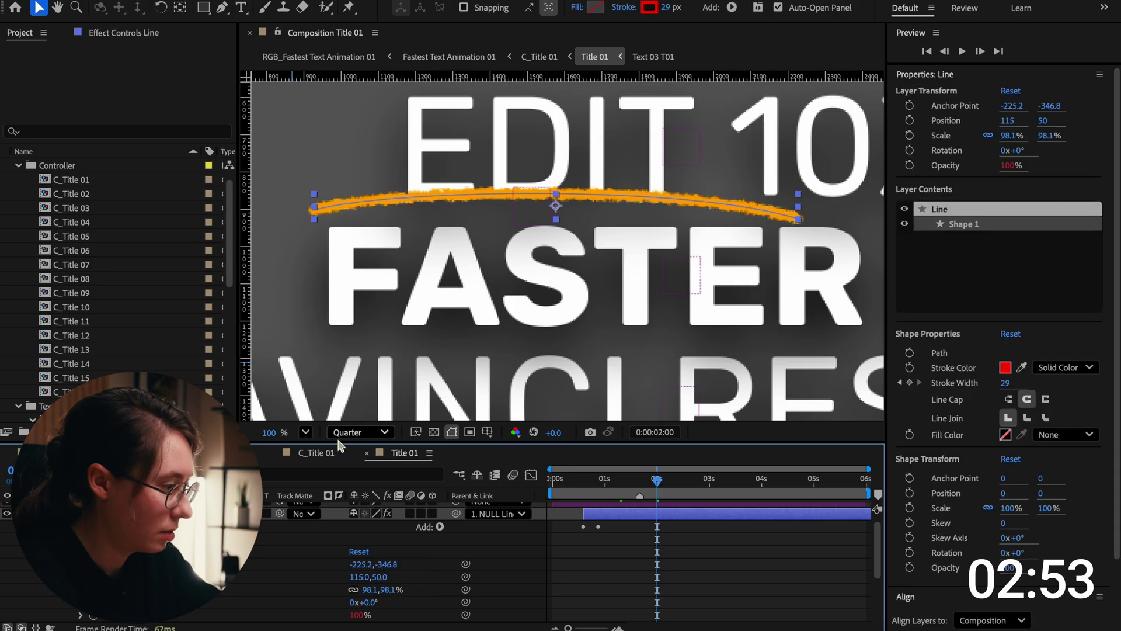
{"action": "left_click", "coordinate": [306, 433]}
{"action": "left_click", "coordinate": [349, 146]}
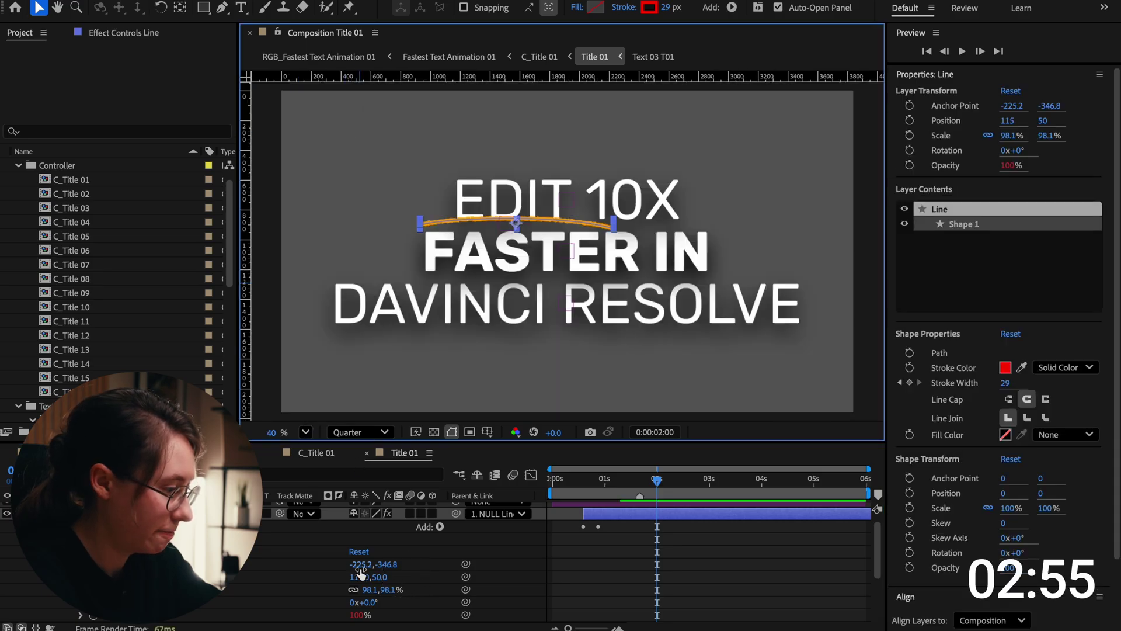
{"action": "left_click_drag", "start_coordinate": [358, 565], "coordinate": [2, 593]}
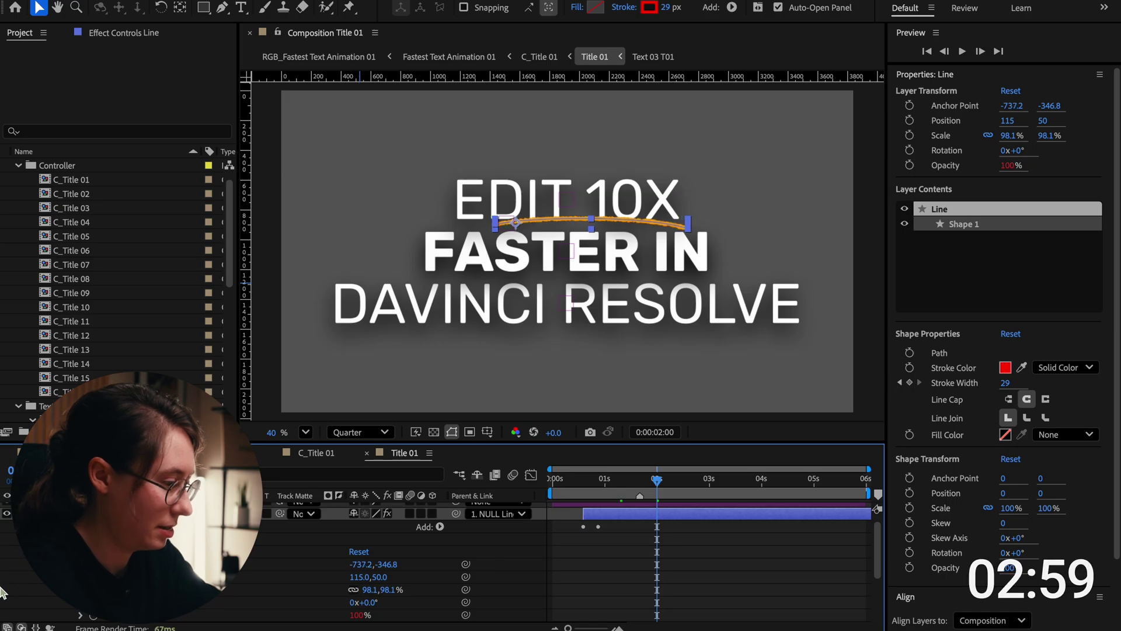
{"action": "left_click_drag", "start_coordinate": [362, 565], "coordinate": [187, 565]}
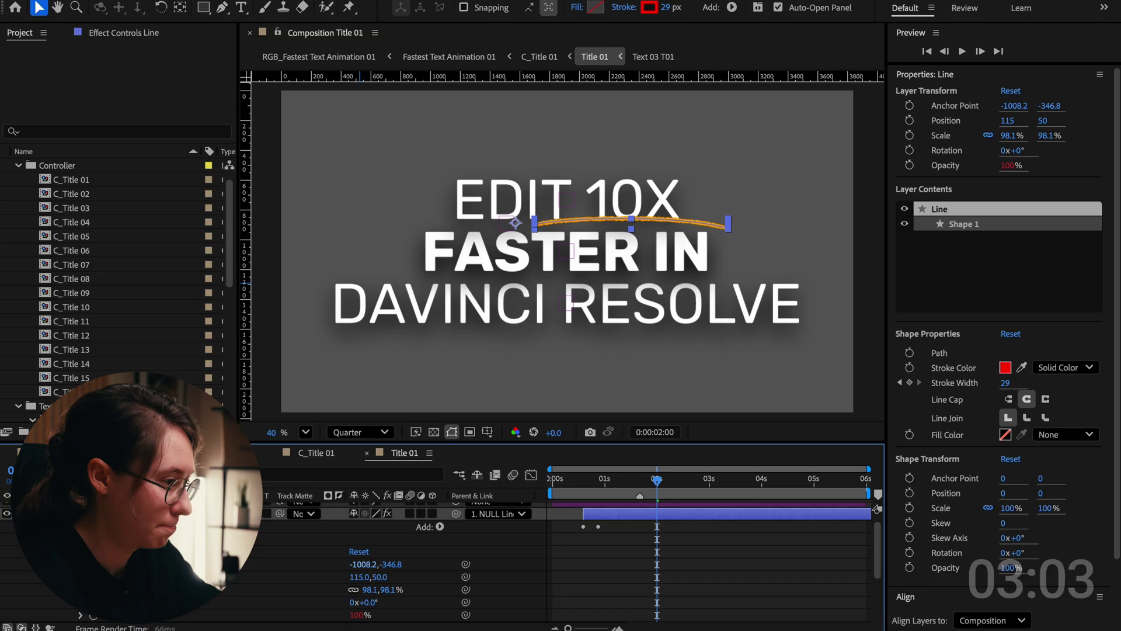
{"action": "left_click_drag", "start_coordinate": [252, 564], "coordinate": [595, 458]}
{"action": "left_click_drag", "start_coordinate": [393, 564], "coordinate": [229, 564]}
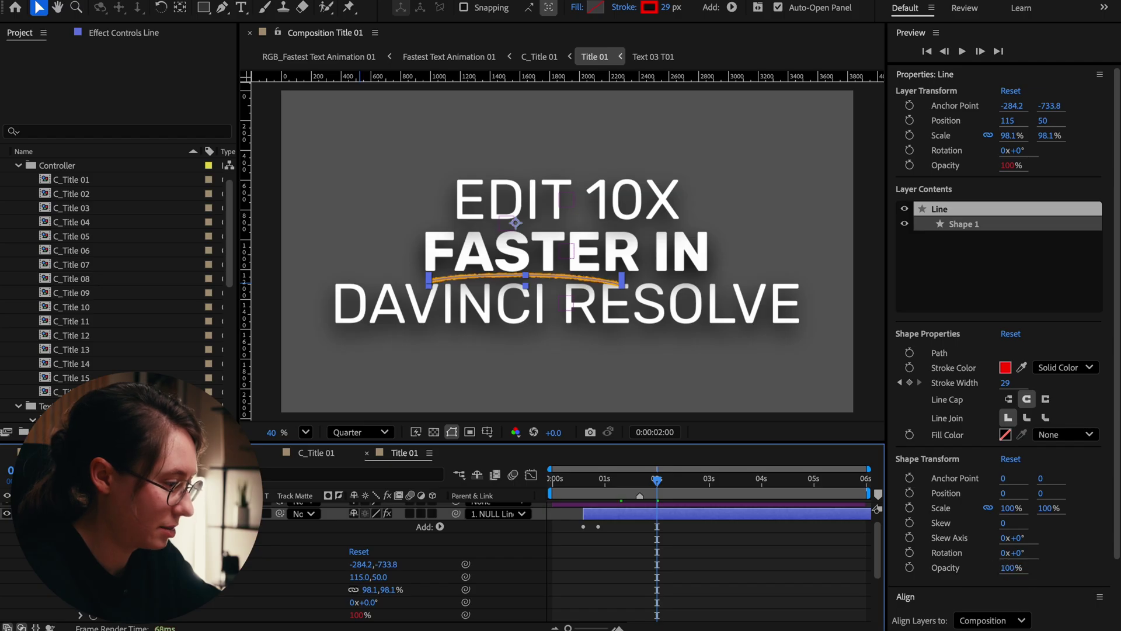
{"action": "left_click_drag", "start_coordinate": [357, 569], "coordinate": [397, 562]}
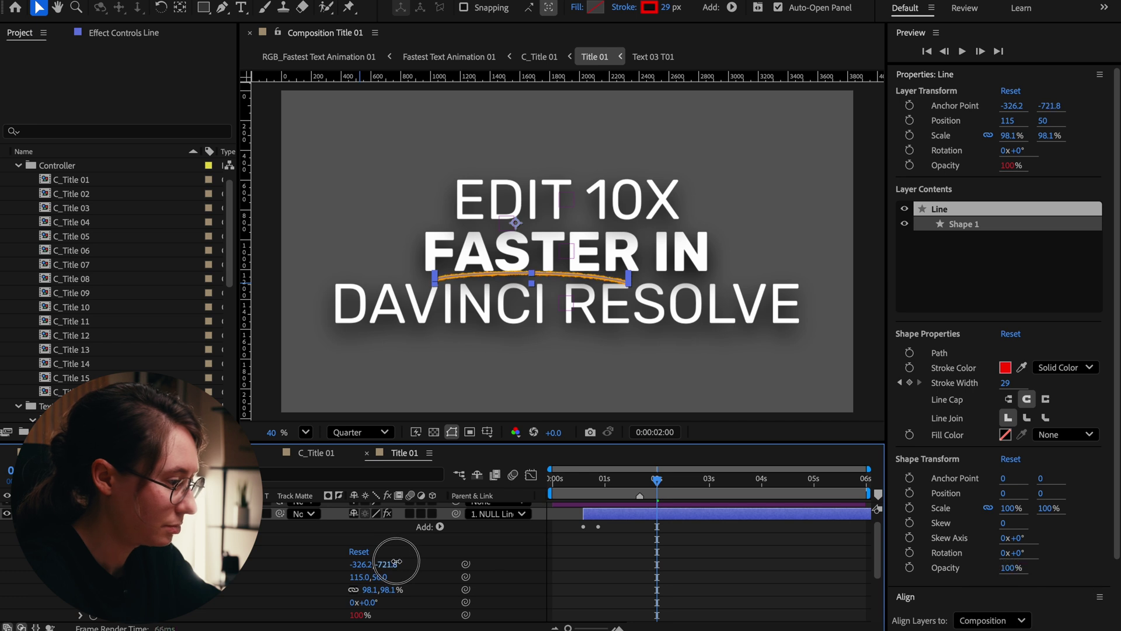
{"action": "left_click", "coordinate": [367, 453]}
{"action": "left_click", "coordinate": [274, 453]}
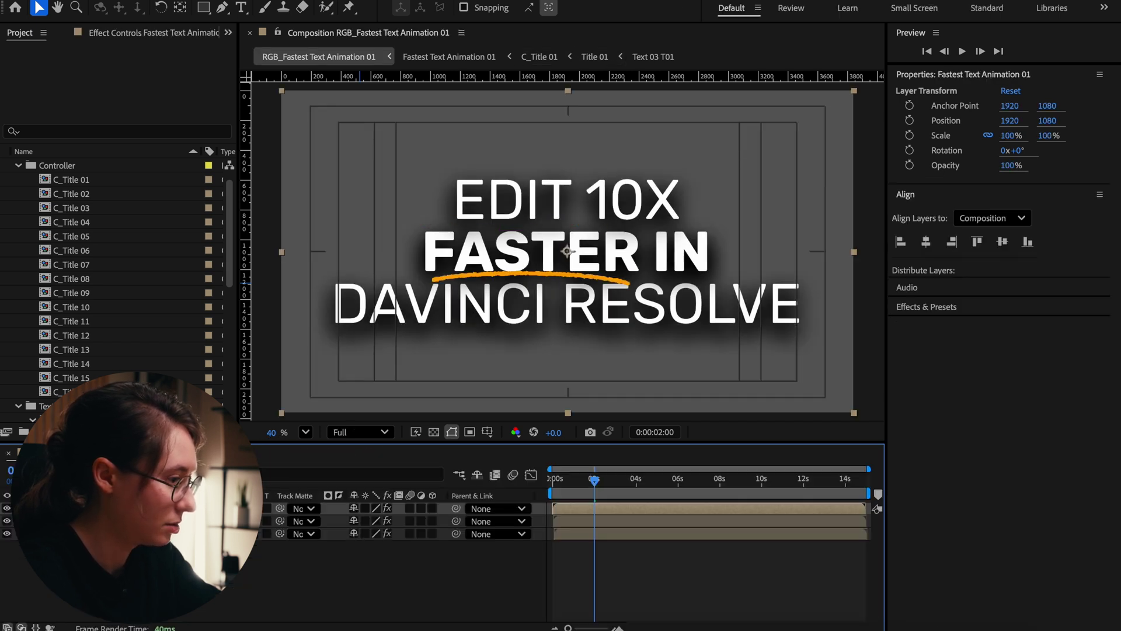
- Preview the title animation and add the composition to the Render Queue
{"action": "mouse_move", "coordinate": [594, 479]}
{"action": "left_mouse_down"}
{"action": "mouse_move", "coordinate": [695, 476]}
{"action": "mouse_move", "coordinate": [610, 481]}
{"action": "left_mouse_up"}
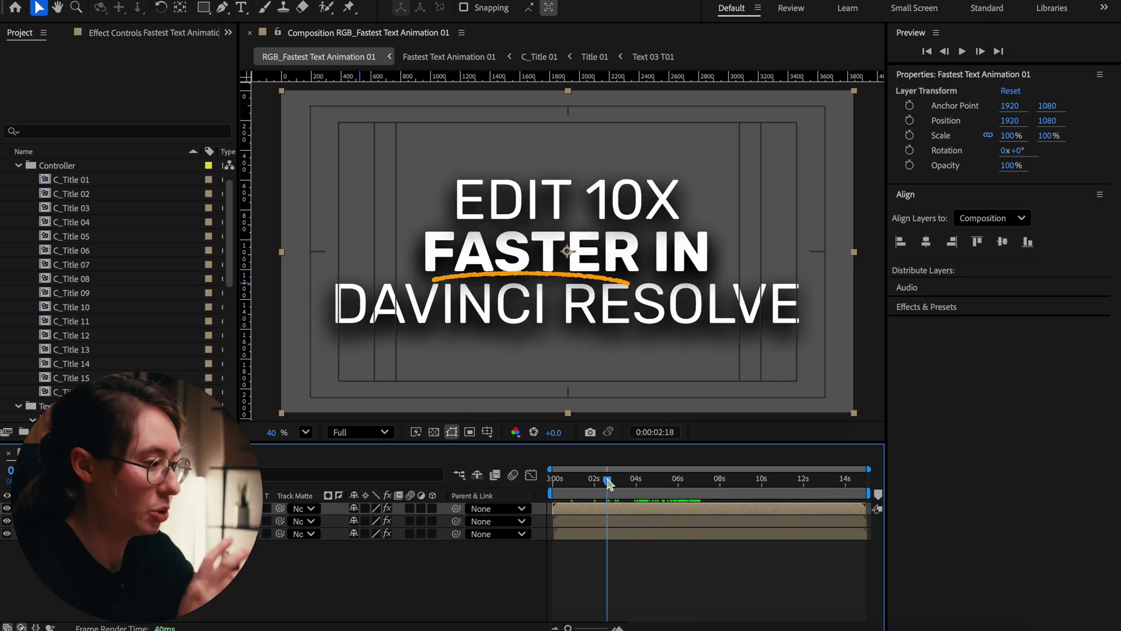
{"action": "left_click", "coordinate": [175, 0]}
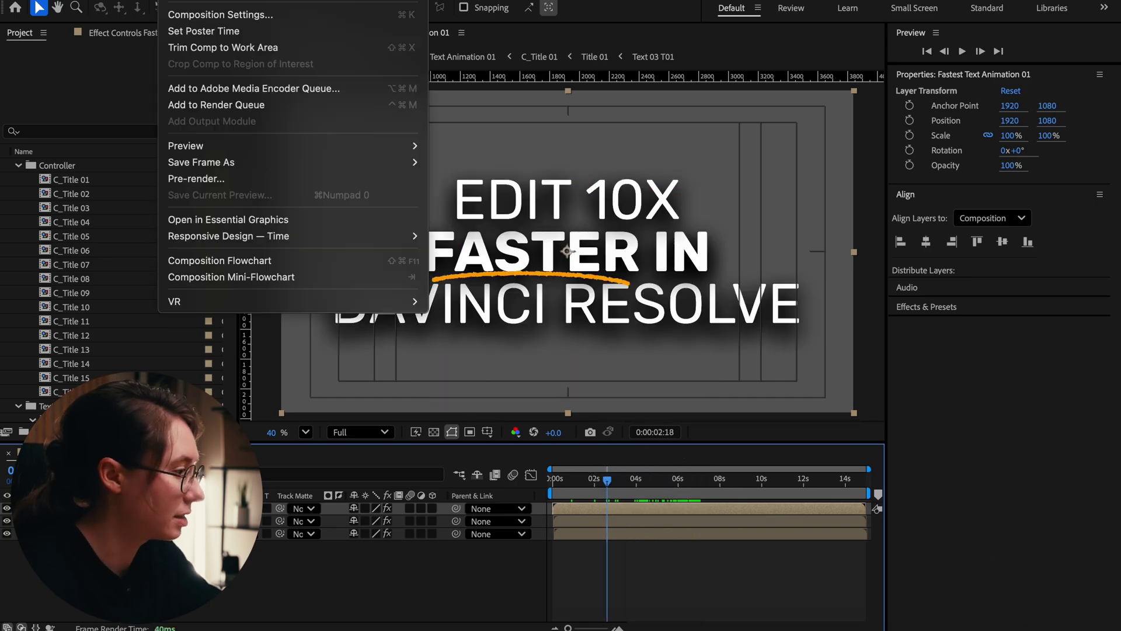
{"action": "left_click", "coordinate": [216, 105]}
- Set the output module to QuickTime with an alpha channel
{"action": "left_click", "coordinate": [175, 544]}
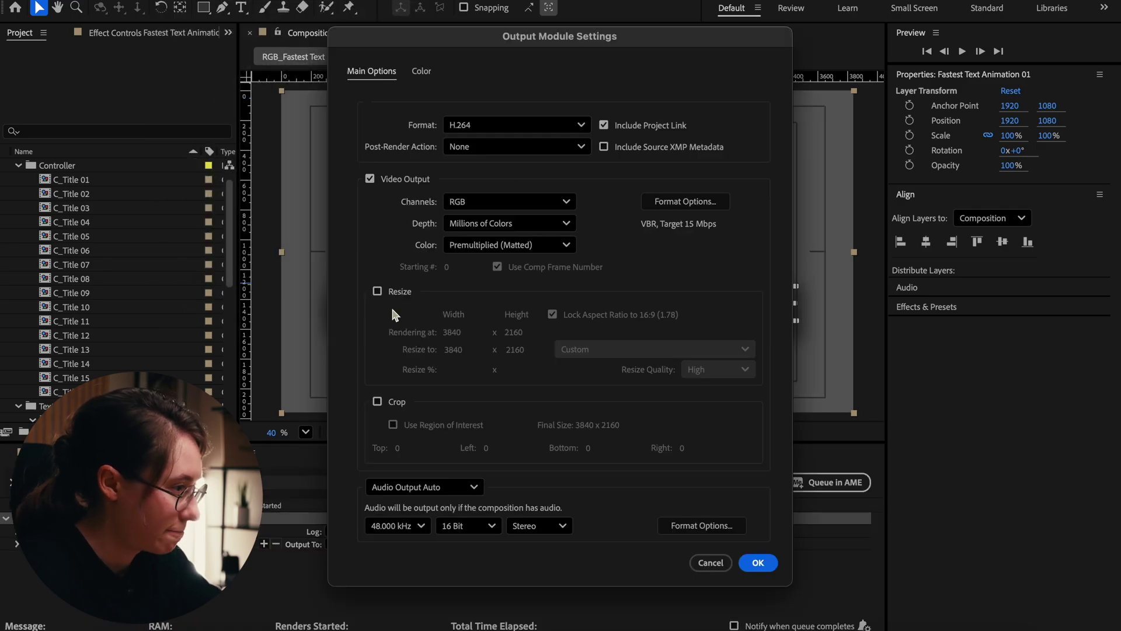
{"action": "left_click", "coordinate": [526, 125]}
{"action": "left_click", "coordinate": [517, 310]}
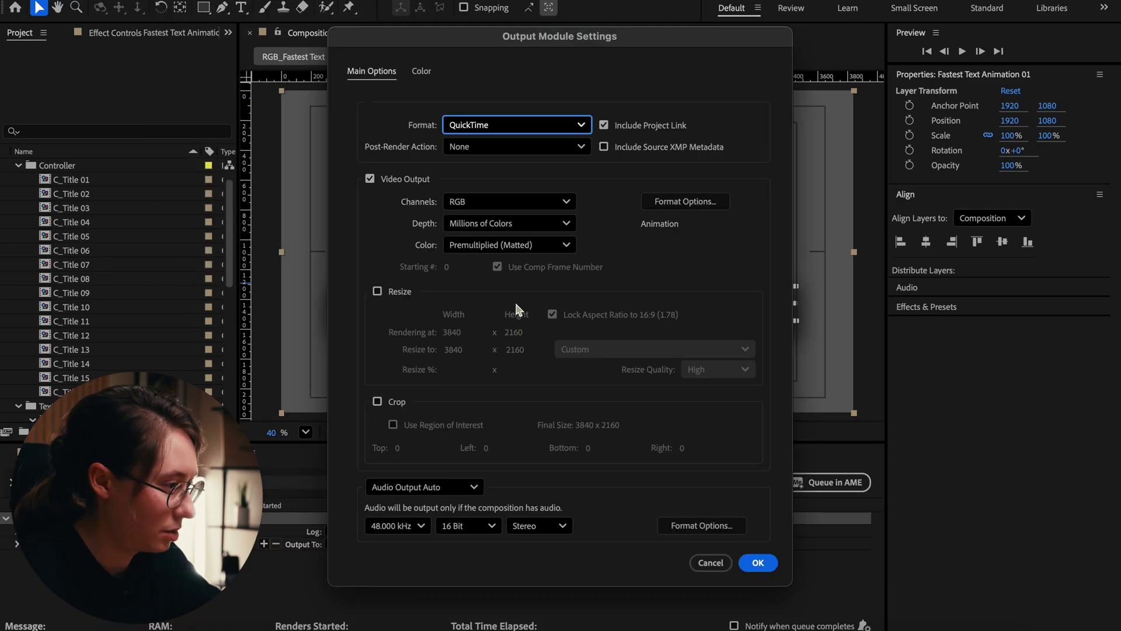
{"action": "left_click", "coordinate": [513, 201]}
{"action": "left_click", "coordinate": [512, 269]}
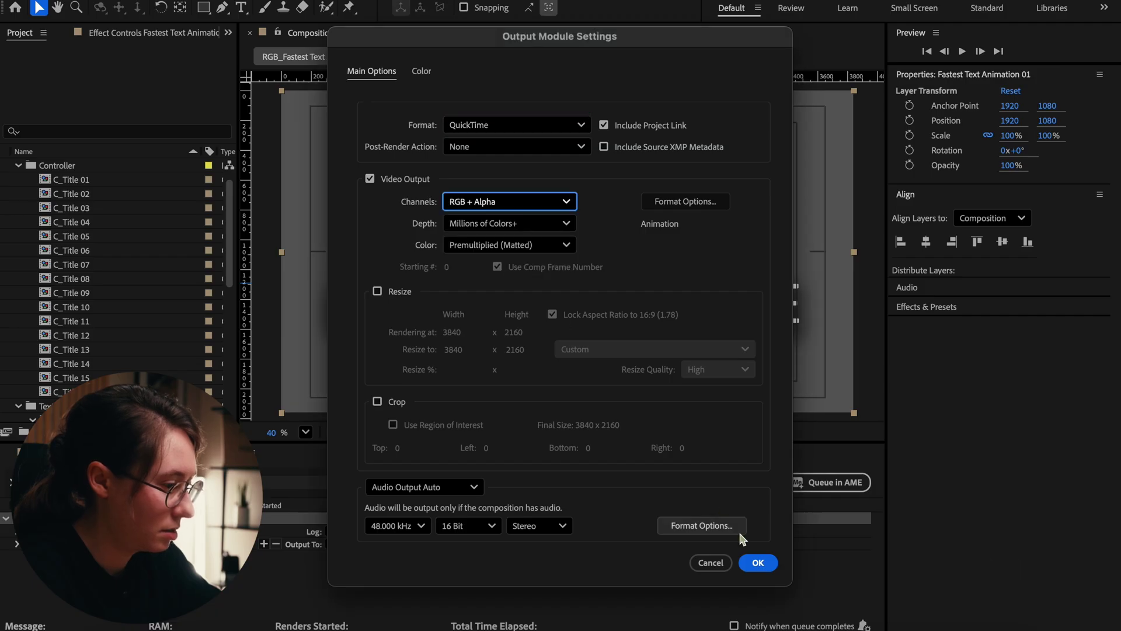
{"action": "left_click", "coordinate": [758, 563]}
- Output the render to Downloads as after effects title.mov and start rendering
{"action": "left_click", "coordinate": [440, 544]}
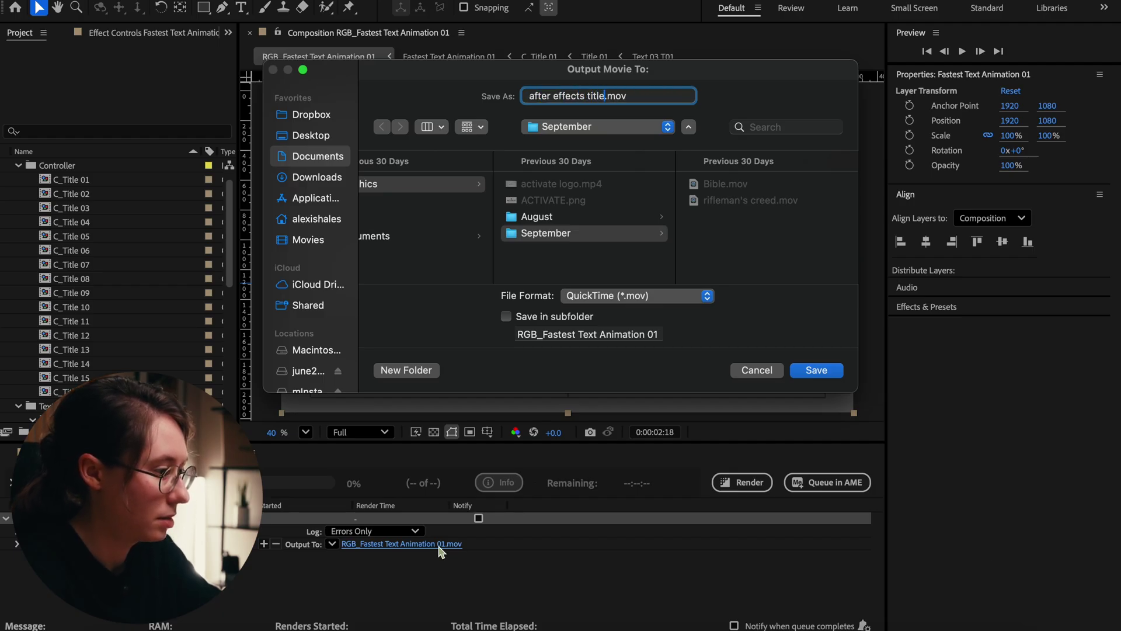
{"action": "left_click", "coordinate": [318, 156]}
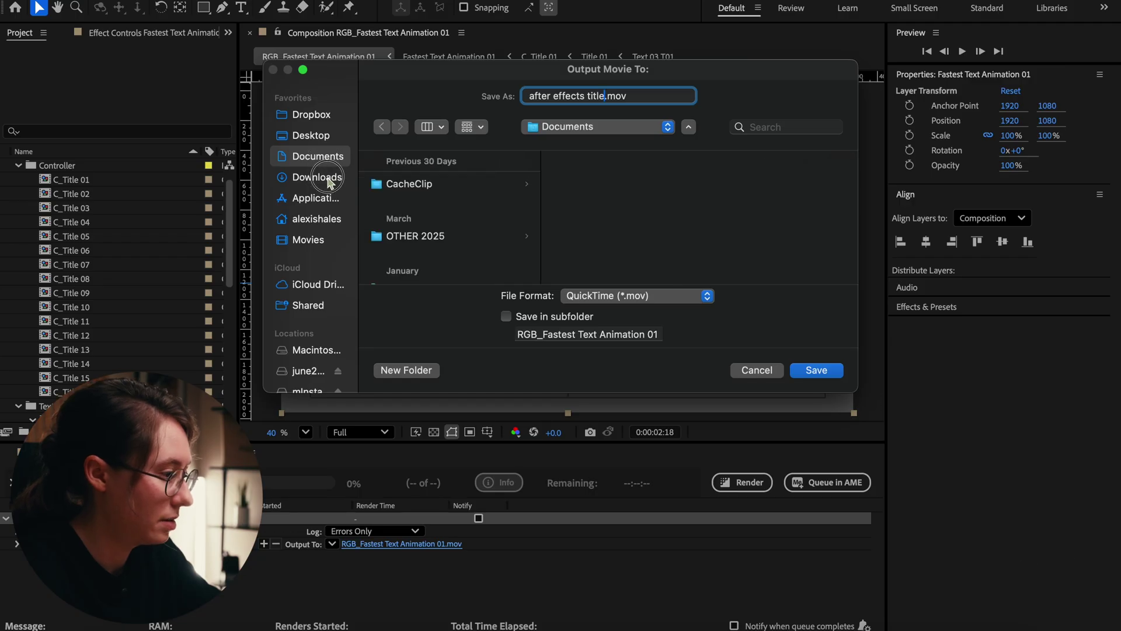
{"action": "left_click", "coordinate": [318, 177]}
{"action": "left_click", "coordinate": [834, 370]}
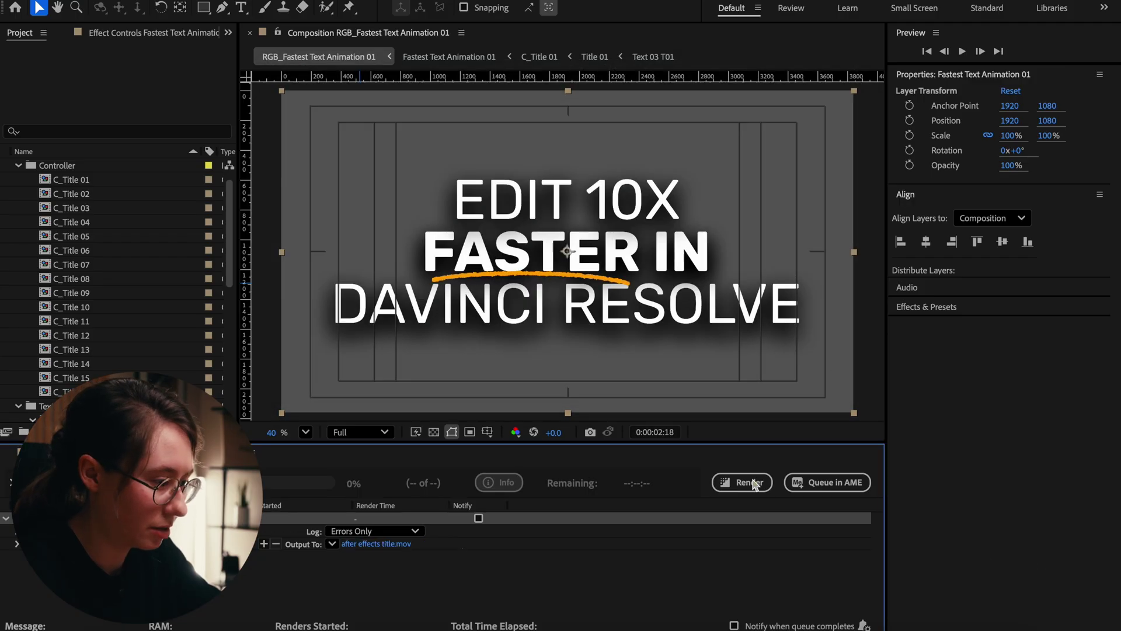
{"action": "left_click", "coordinate": [750, 483]}
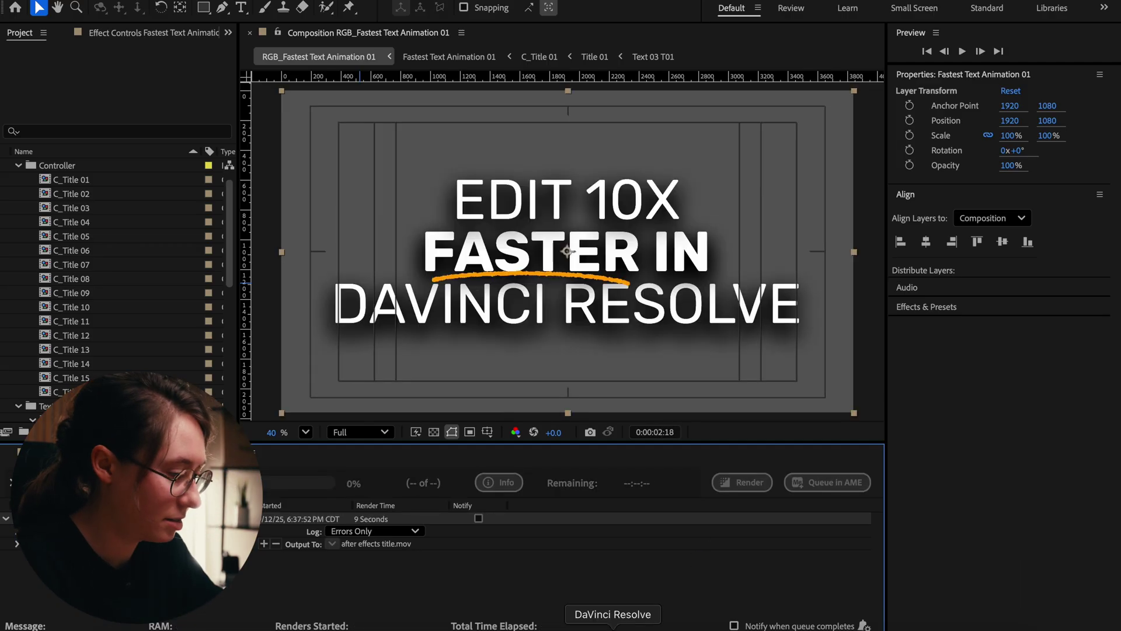
{"action": "left_click", "coordinate": [613, 623]}
- Drag after effects title.mov from Downloads onto the track above the footage and play it back
{"action": "left_click", "coordinate": [90, 624]}
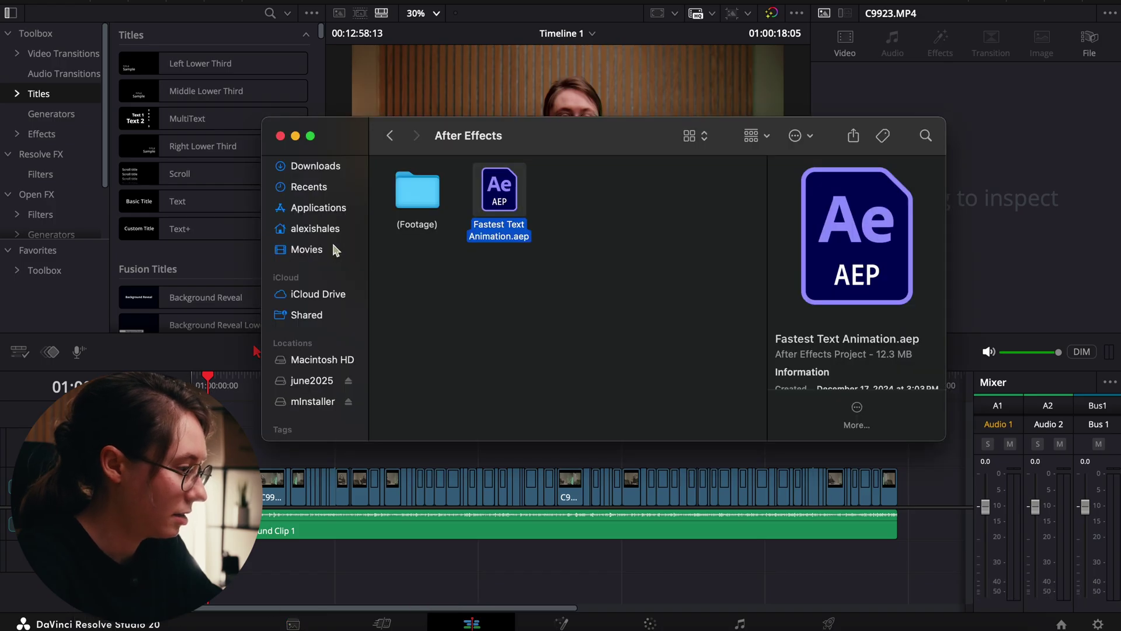
{"action": "left_click", "coordinate": [315, 165]}
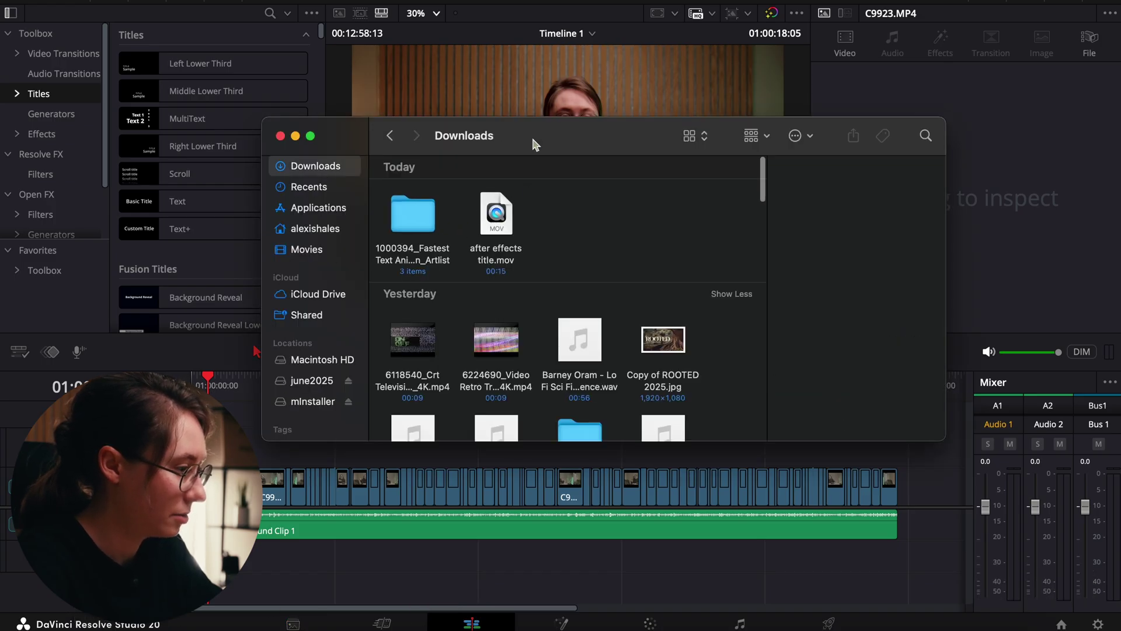
{"action": "left_click_drag", "start_coordinate": [533, 144], "coordinate": [571, 105]}
{"action": "left_click_drag", "start_coordinate": [534, 175], "coordinate": [269, 430]}
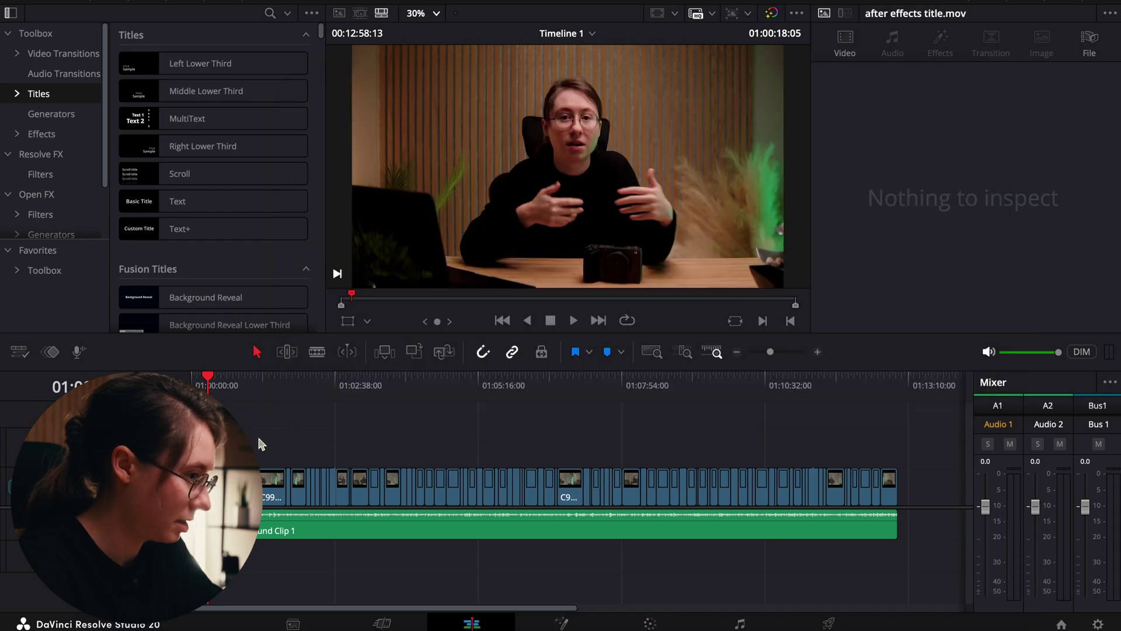
{"action": "key", "text": "space"}
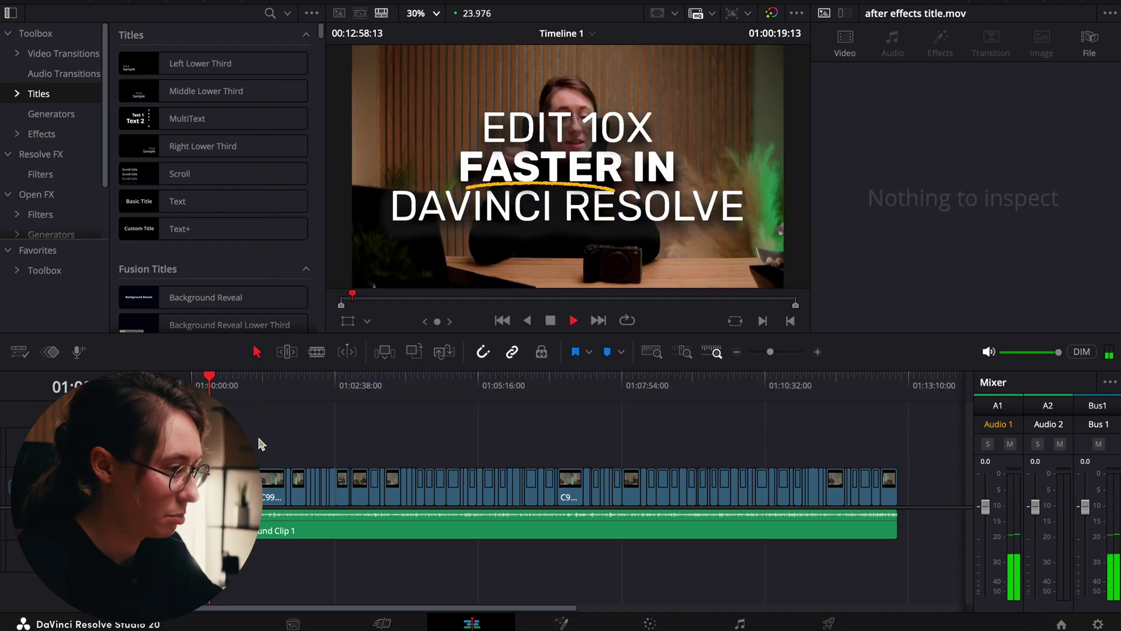
{"action": "key", "text": "space"}
{"action": "key", "text": "space"}
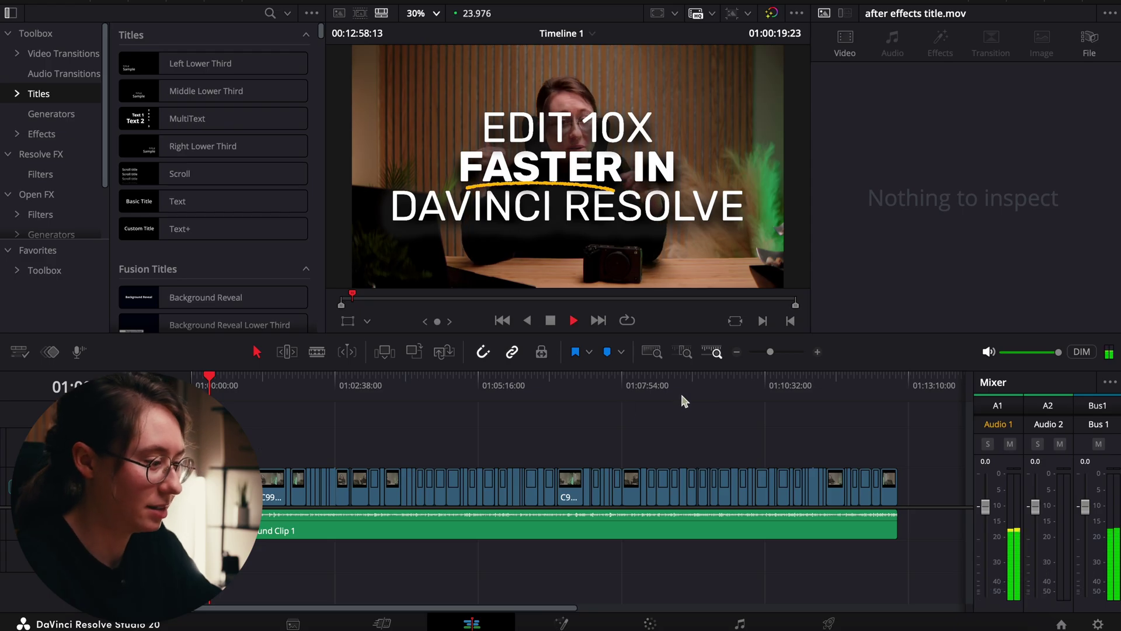
{"action": "left_click_drag", "start_coordinate": [771, 356], "coordinate": [778, 357]}
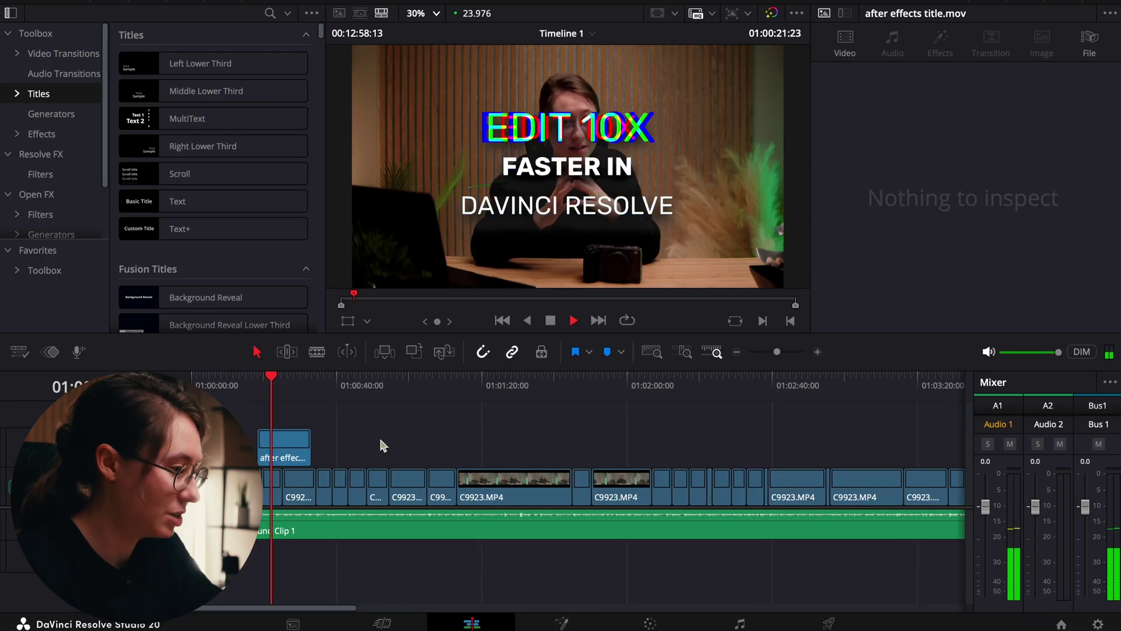
{"action": "key", "text": "space"}
{"action": "key", "text": "XF86AudioMute"}
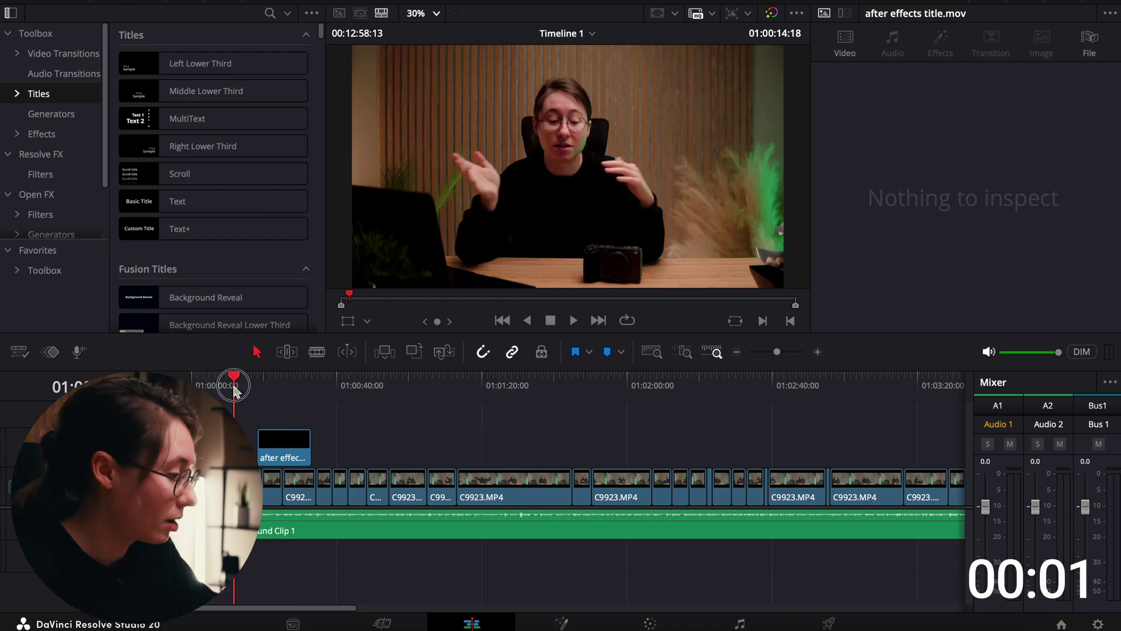
- Move the playhead to about 38 seconds and expand Titles > MotionVFX > mHowTo
{"action": "left_click_drag", "start_coordinate": [235, 390], "coordinate": [333, 387]}
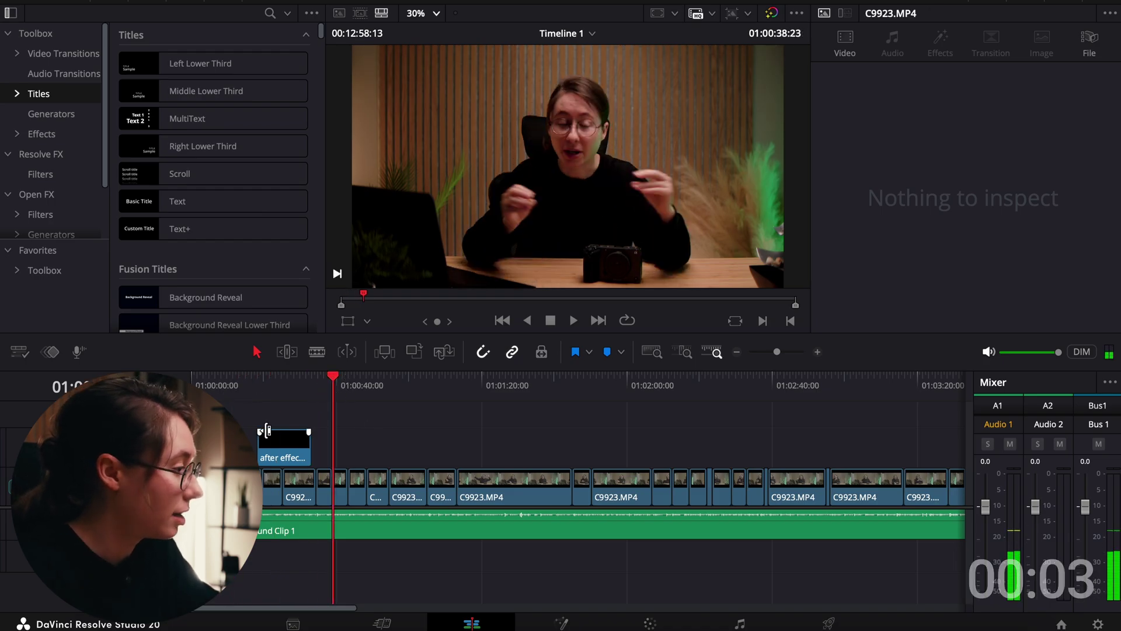
{"action": "left_click", "coordinate": [22, 92]}
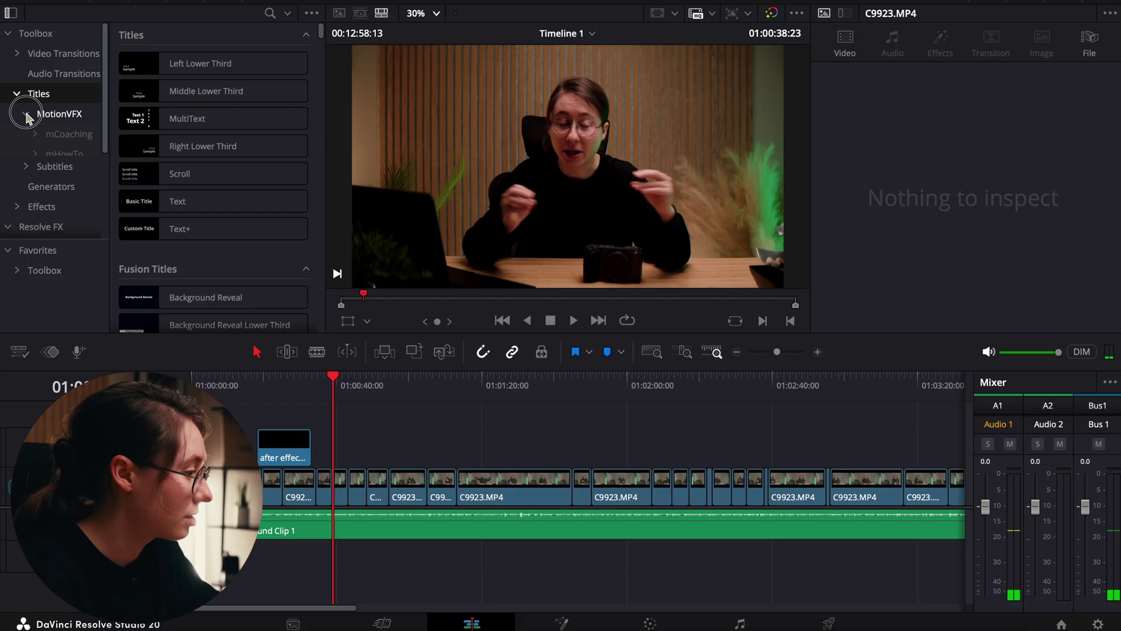
{"action": "left_click", "coordinate": [45, 115]}
{"action": "left_click", "coordinate": [36, 156]}
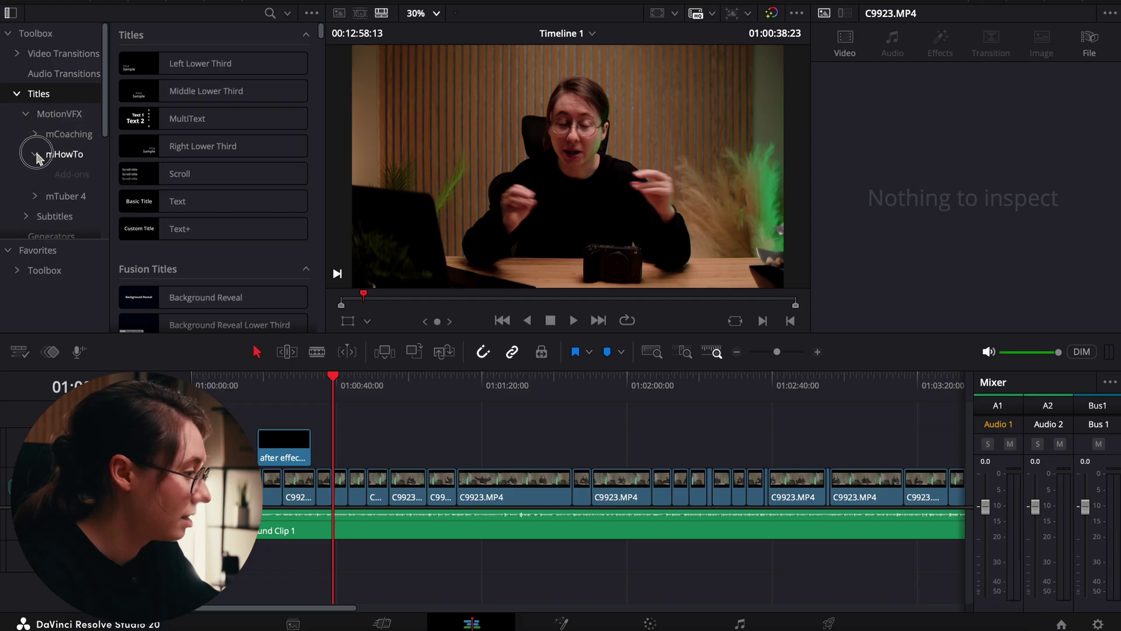
{"action": "left_click", "coordinate": [60, 155]}
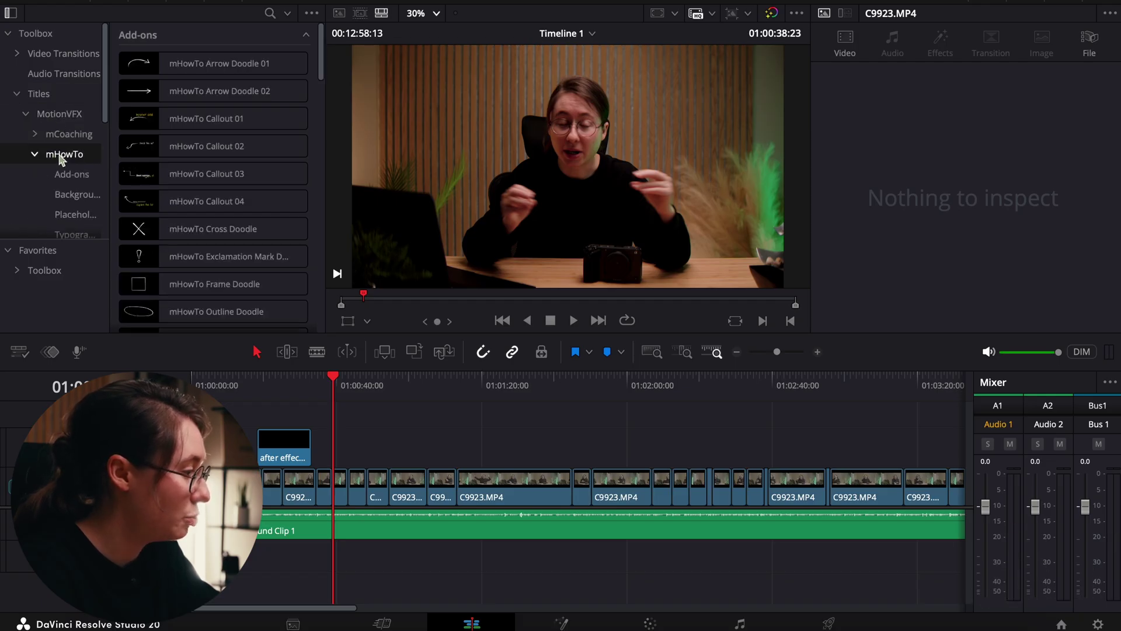
- Browse the mHowTo templates and drag mHowTo Title 03 onto the track above the footage
{"action": "scroll", "coordinate": [241, 75], "scroll_direction": "down", "scroll_amount": 5}
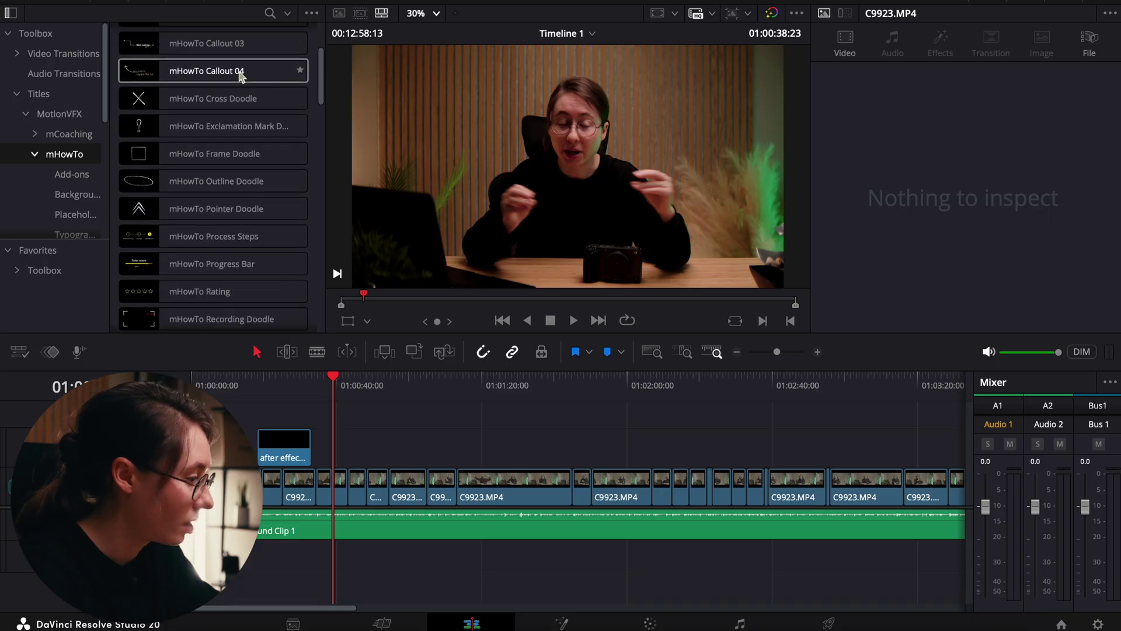
{"action": "scroll", "coordinate": [240, 75], "scroll_direction": "down", "scroll_amount": 15}
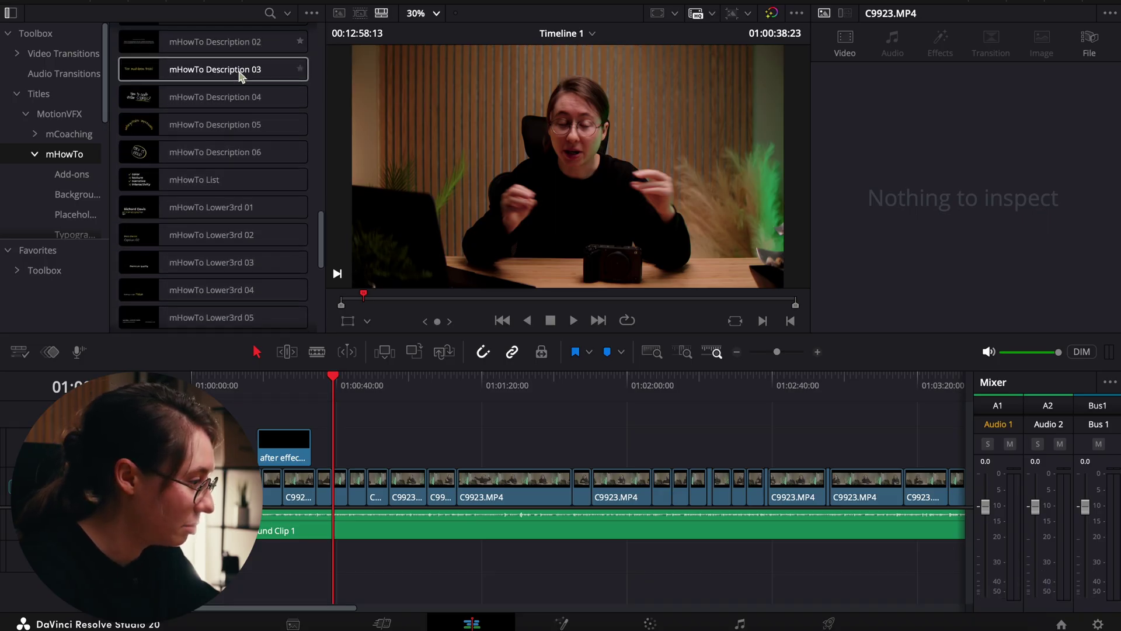
{"action": "scroll", "coordinate": [240, 75], "scroll_direction": "up", "scroll_amount": 2}
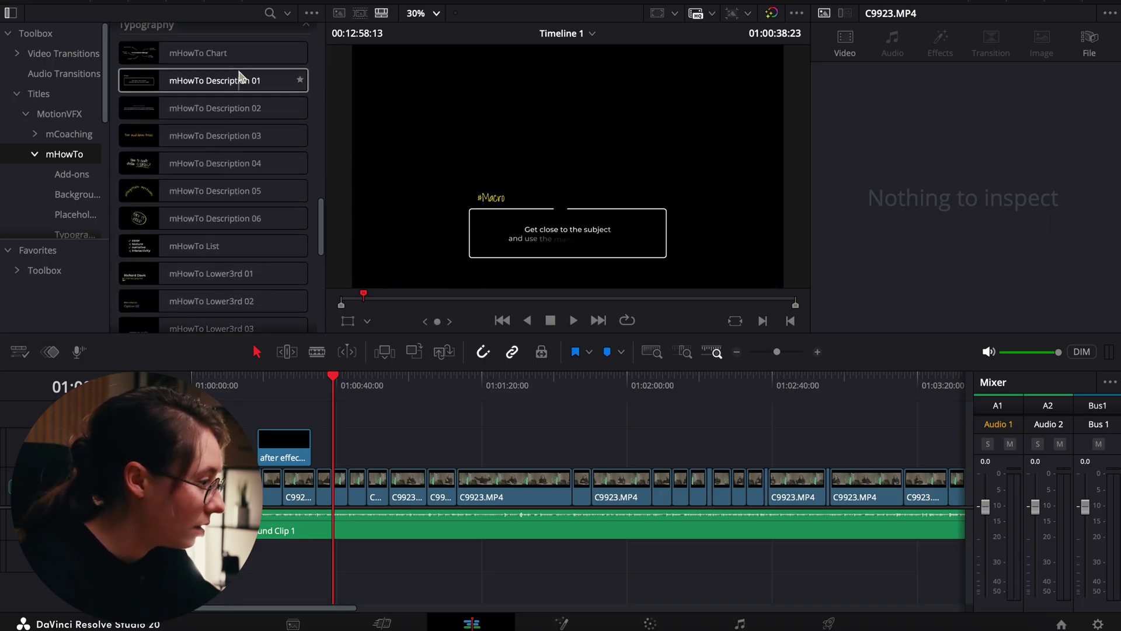
{"action": "scroll", "coordinate": [240, 74], "scroll_direction": "down", "scroll_amount": 5}
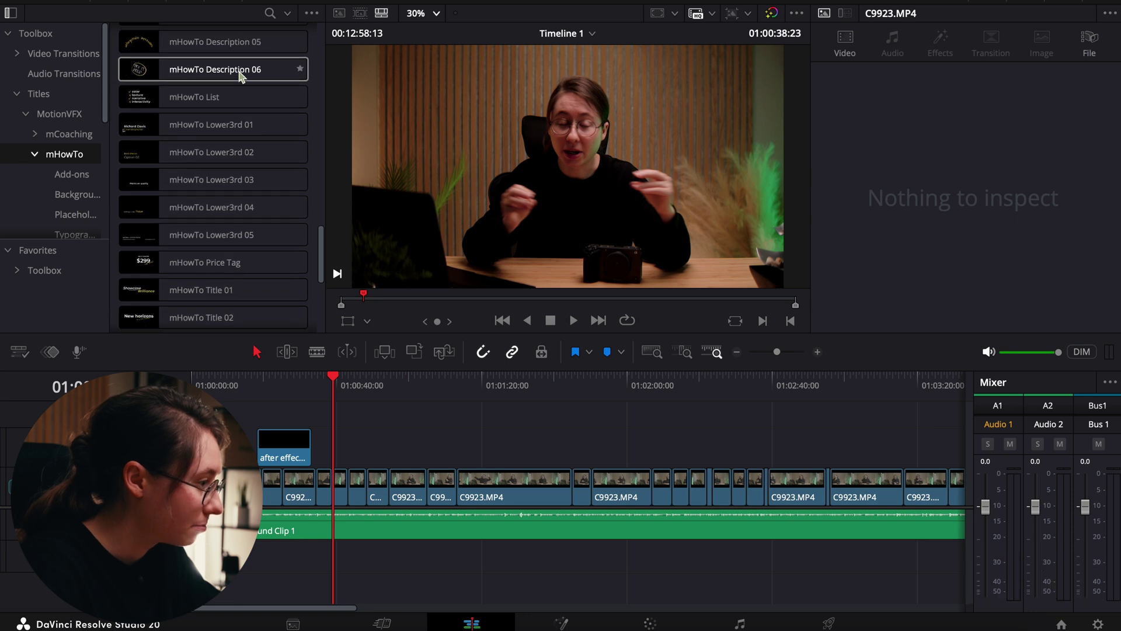
{"action": "scroll", "coordinate": [240, 76], "scroll_direction": "down", "scroll_amount": 5}
{"action": "scroll", "coordinate": [224, 166], "scroll_direction": "down", "scroll_amount": 1}
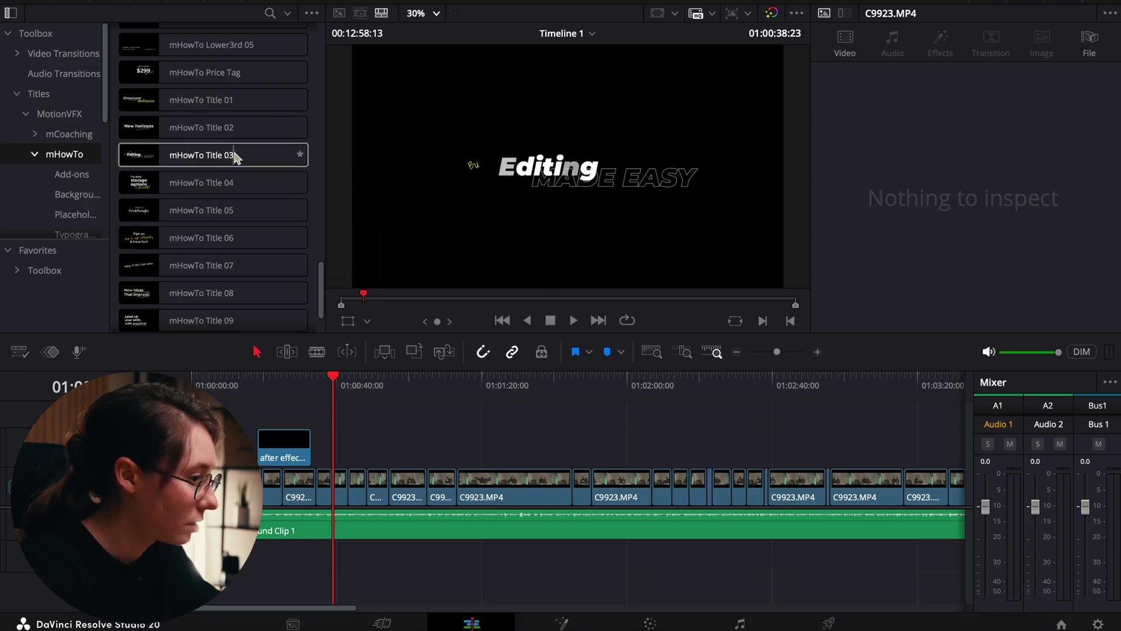
{"action": "left_click_drag", "start_coordinate": [235, 156], "coordinate": [336, 453]}
- Lengthen the mHowTo Title 03 clip and select it for editing
{"action": "left_click_drag", "start_coordinate": [785, 354], "coordinate": [786, 356]}
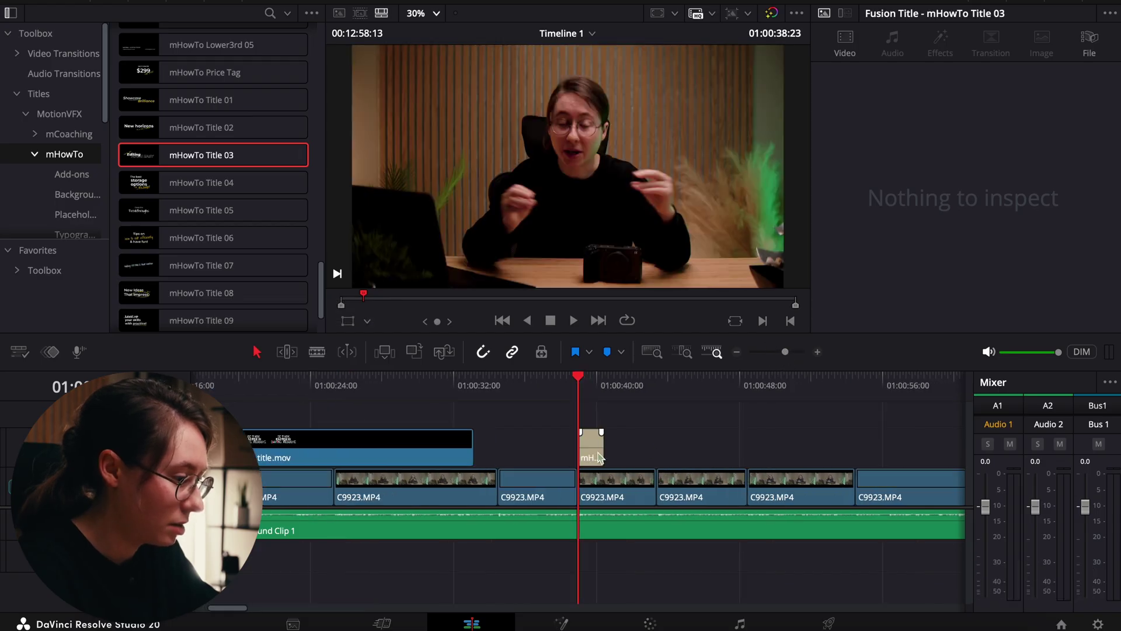
{"action": "left_click_drag", "start_coordinate": [599, 457], "coordinate": [705, 447]}
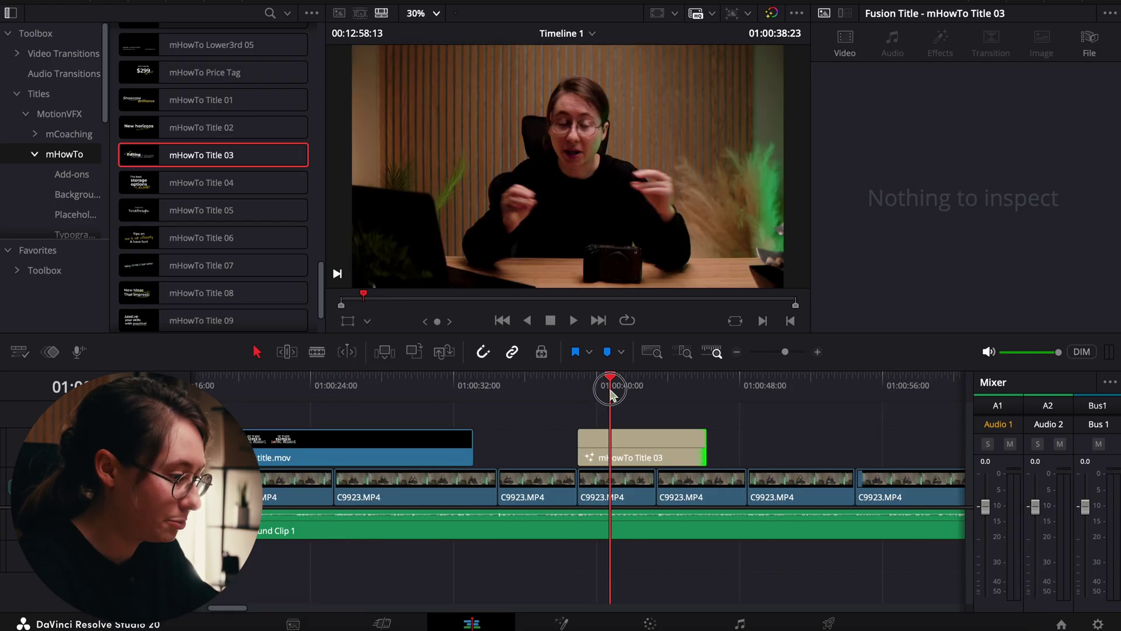
{"action": "left_click_drag", "start_coordinate": [612, 394], "coordinate": [623, 385]}
{"action": "left_click", "coordinate": [650, 450]}
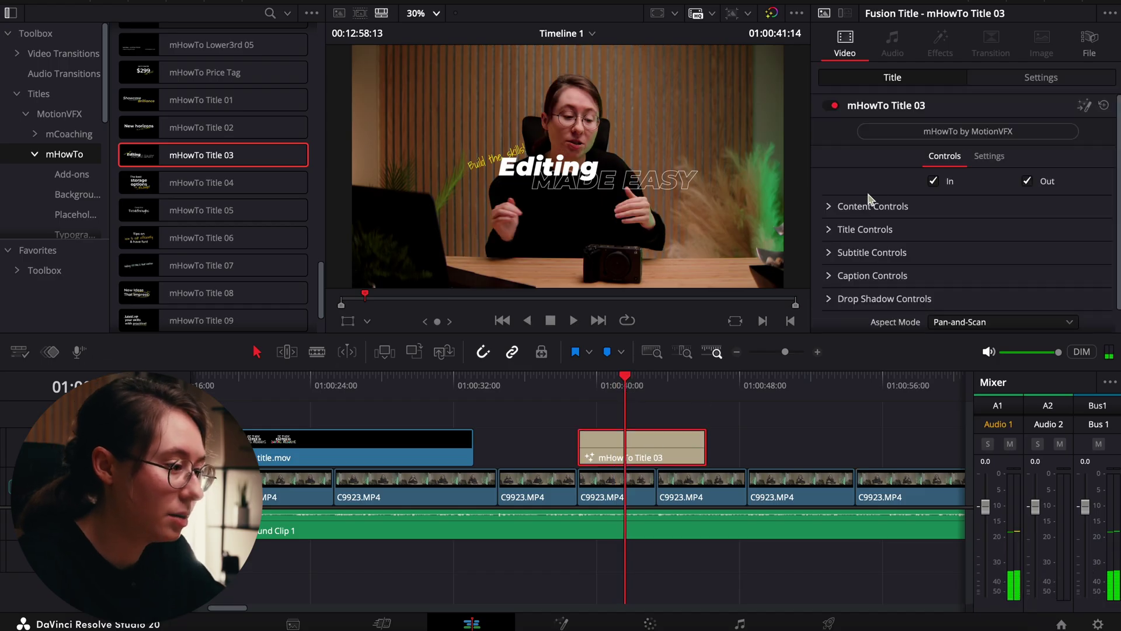
- Change the text to Edit 10x FASTER over IN DAVINCI RESOLVE, with subtitle X at 0.336
{"action": "left_click", "coordinate": [830, 229]}
{"action": "scroll", "coordinate": [880, 264], "scroll_direction": "down", "scroll_amount": 2}
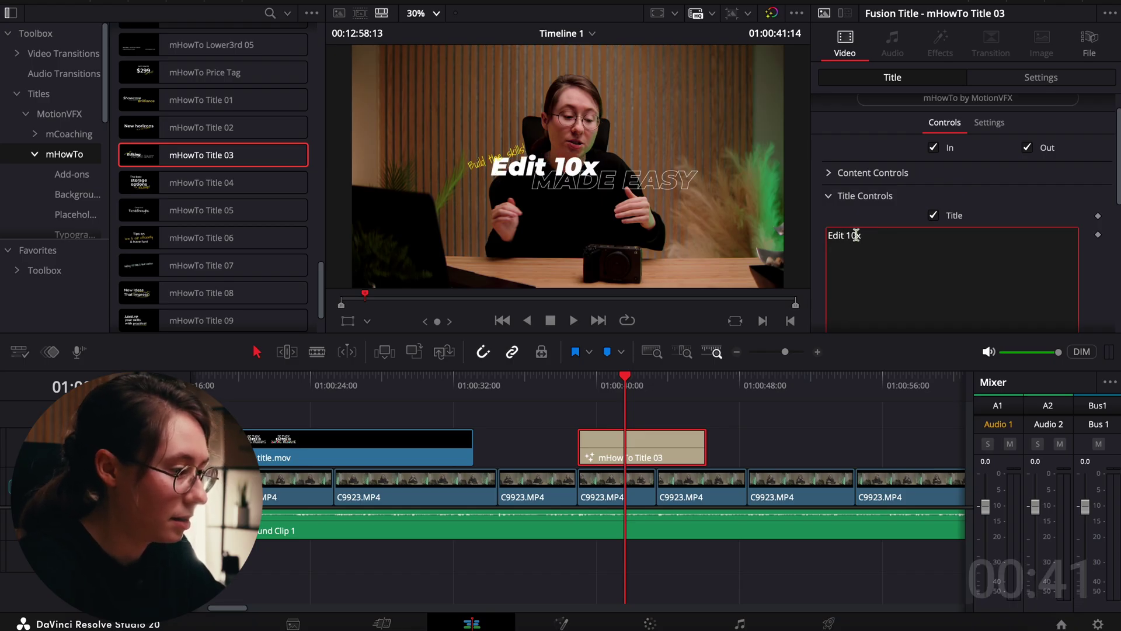
{"action": "scroll", "coordinate": [856, 235], "scroll_direction": "down", "scroll_amount": 10}
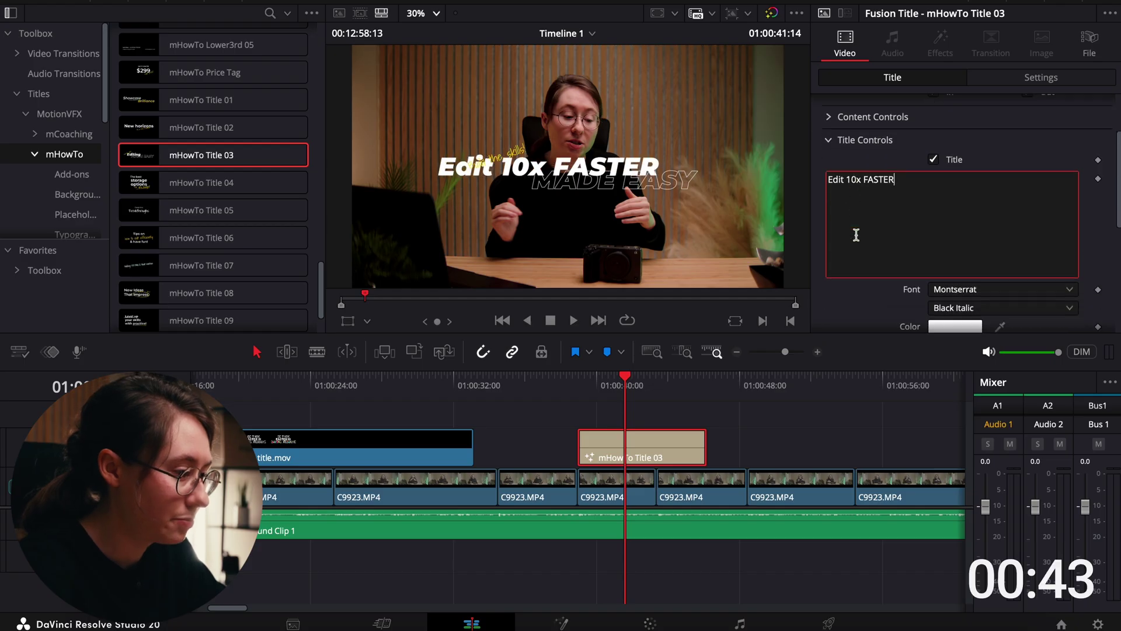
{"action": "left_click", "coordinate": [835, 231]}
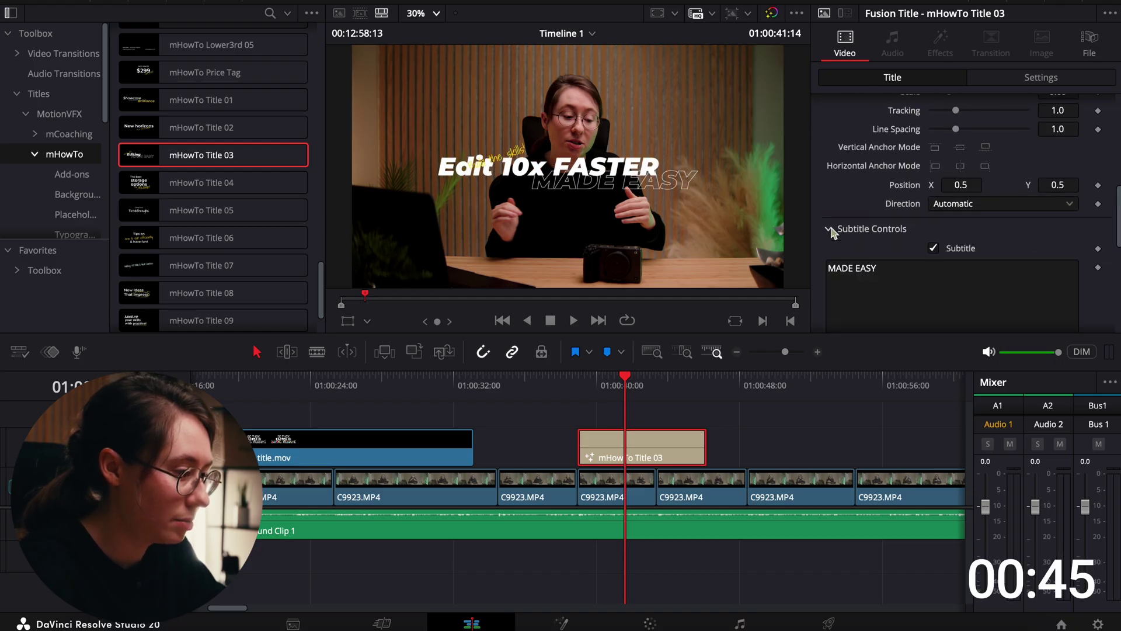
{"action": "key", "text": "ctrl+a"}
{"action": "key", "text": "BackSpace"}
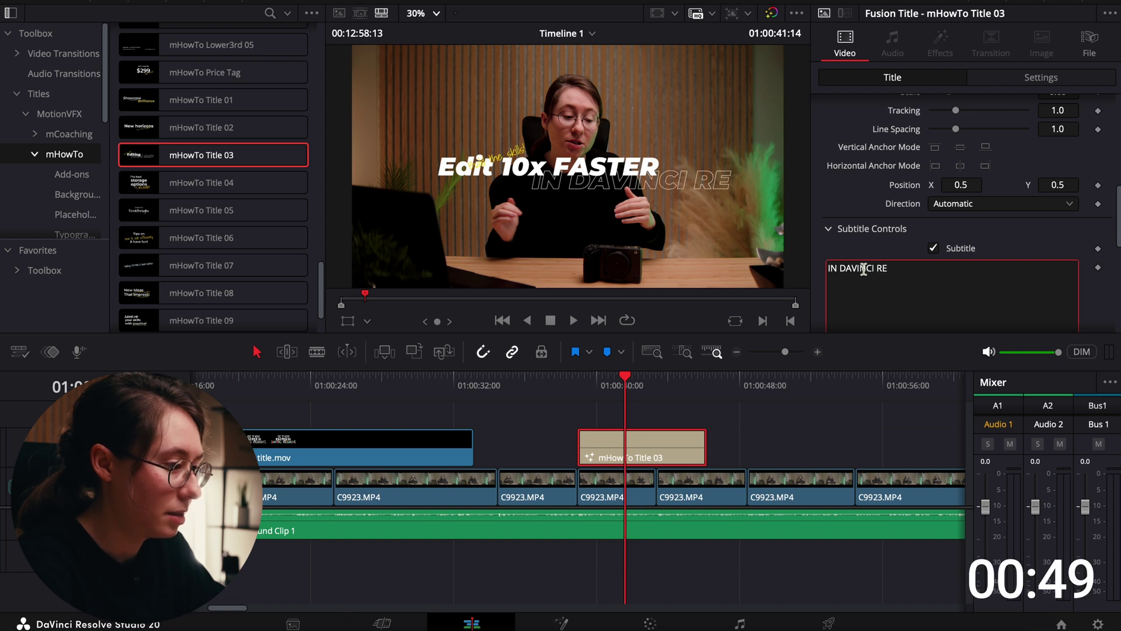
{"action": "scroll", "coordinate": [880, 261], "scroll_direction": "up", "scroll_amount": 4}
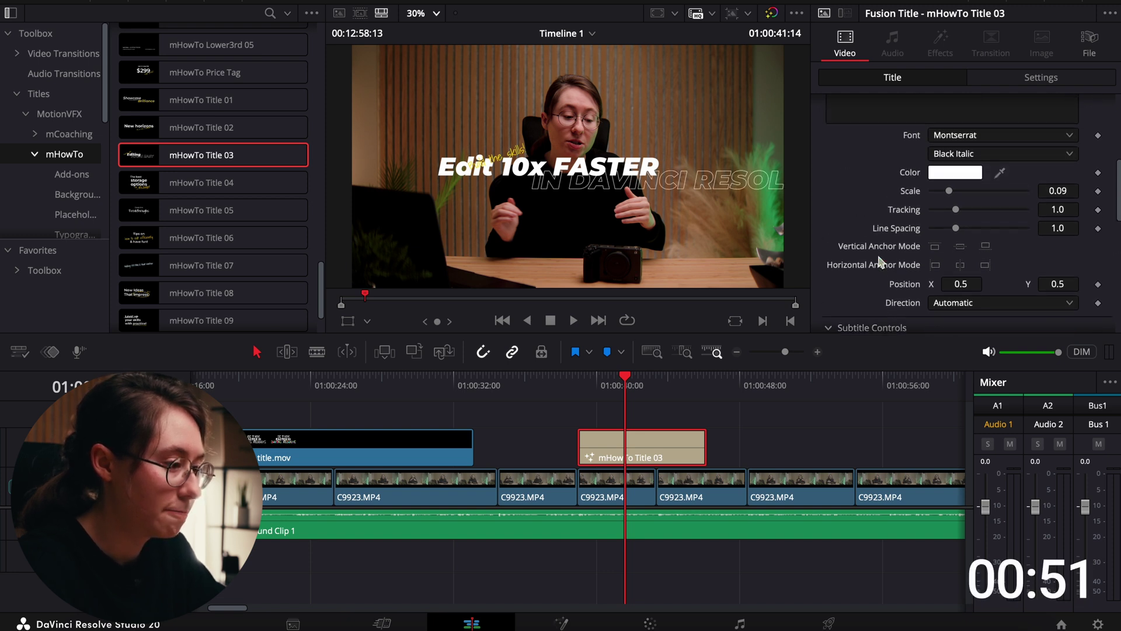
{"action": "scroll", "coordinate": [903, 242], "scroll_direction": "down", "scroll_amount": 15}
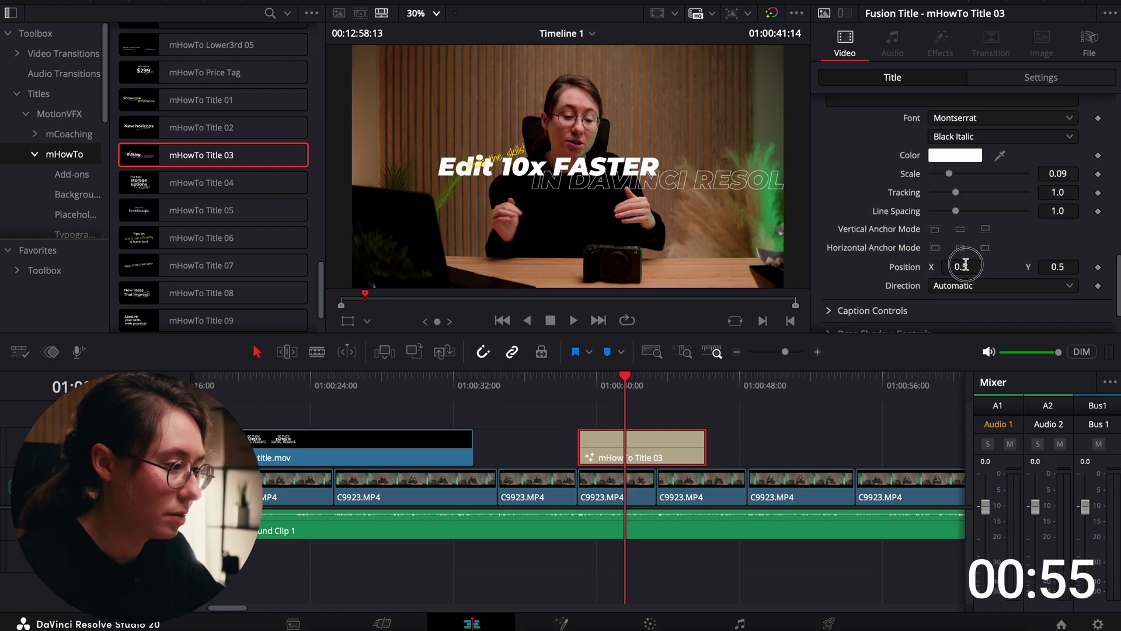
{"action": "left_click_drag", "start_coordinate": [965, 266], "coordinate": [969, 270]}
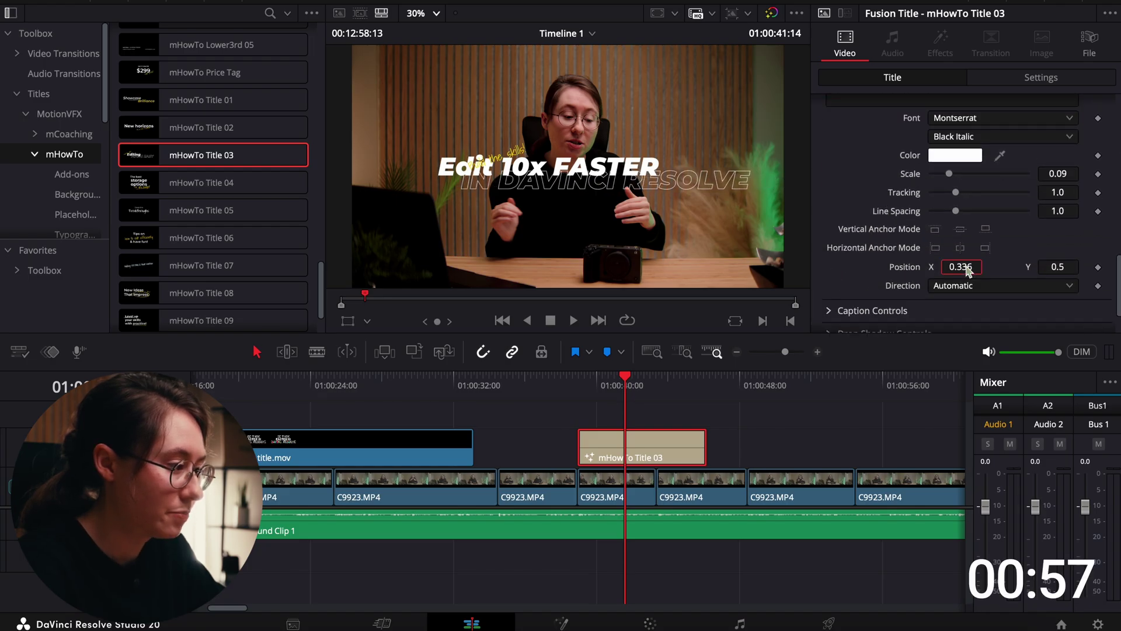
- Recolour the handwritten caption from yellow to orange using the Title tab's Color swatch
{"action": "scroll", "coordinate": [874, 191], "scroll_direction": "up", "scroll_amount": 8}
{"action": "scroll", "coordinate": [875, 191], "scroll_direction": "down", "scroll_amount": 10}
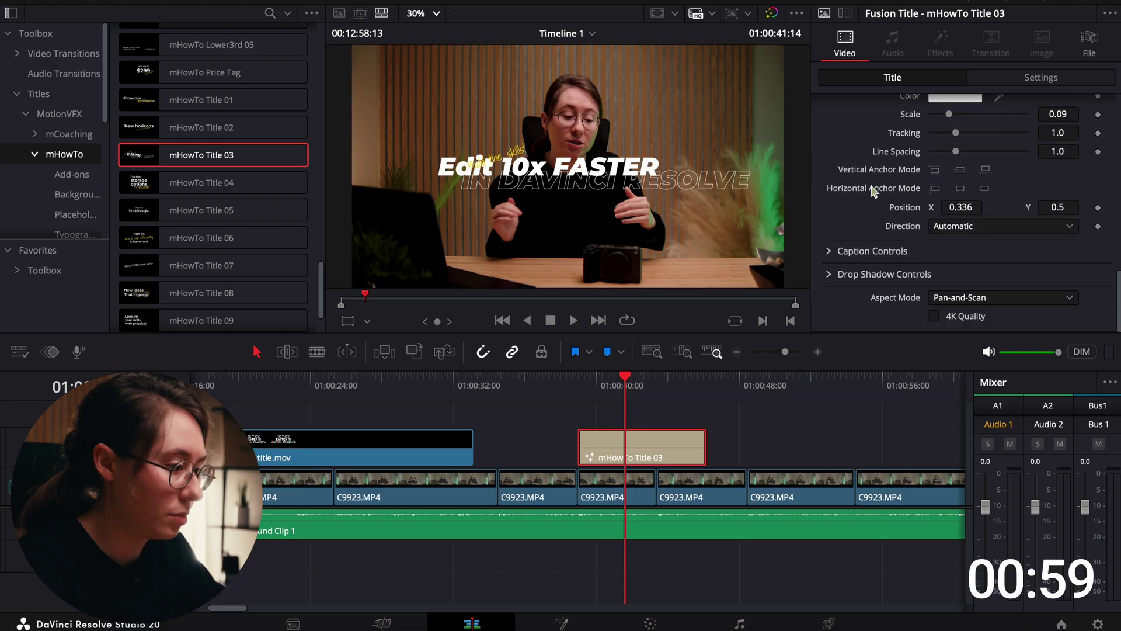
{"action": "left_click", "coordinate": [830, 252]}
{"action": "scroll", "coordinate": [850, 268], "scroll_direction": "down", "scroll_amount": 2}
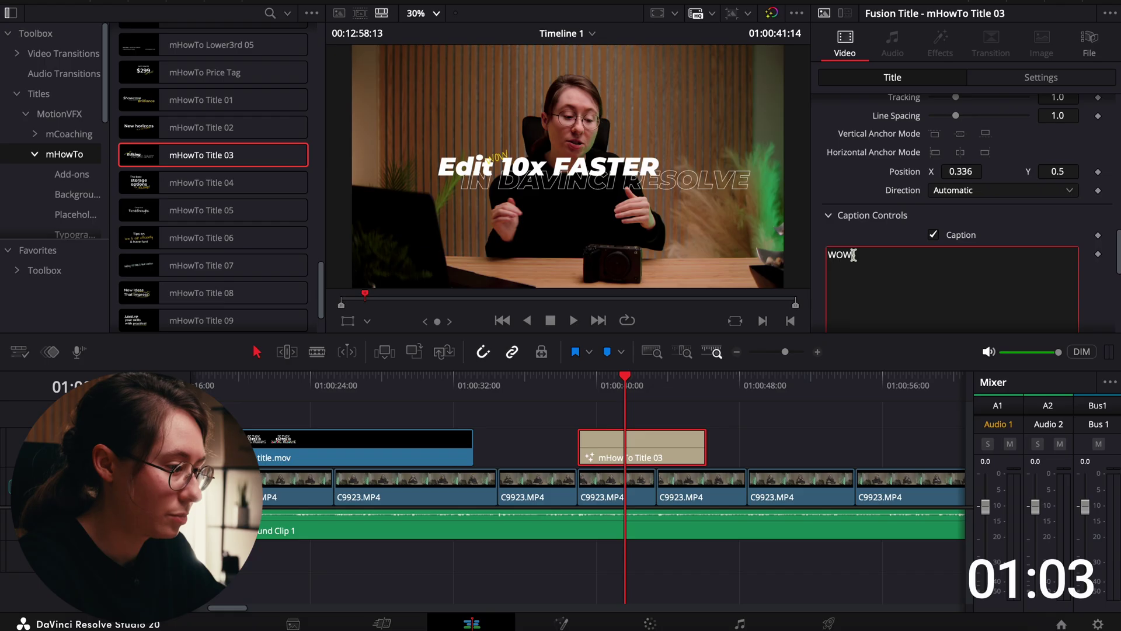
{"action": "scroll", "coordinate": [854, 255], "scroll_direction": "down", "scroll_amount": 5}
{"action": "scroll", "coordinate": [1011, 279], "scroll_direction": "down", "scroll_amount": 3}
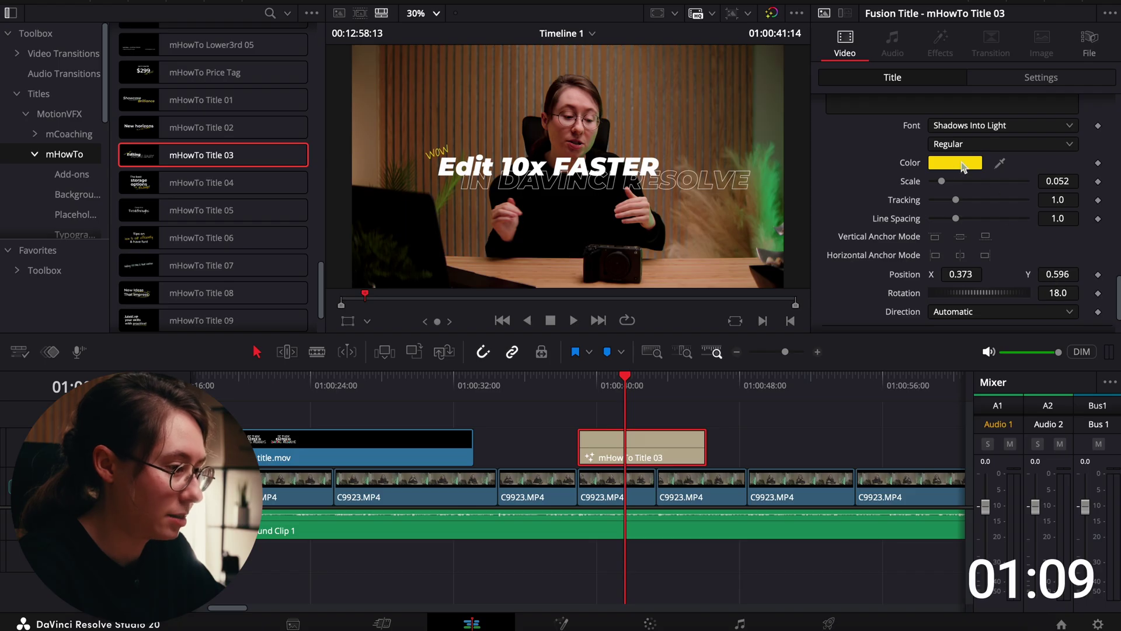
{"action": "left_click", "coordinate": [962, 166]}
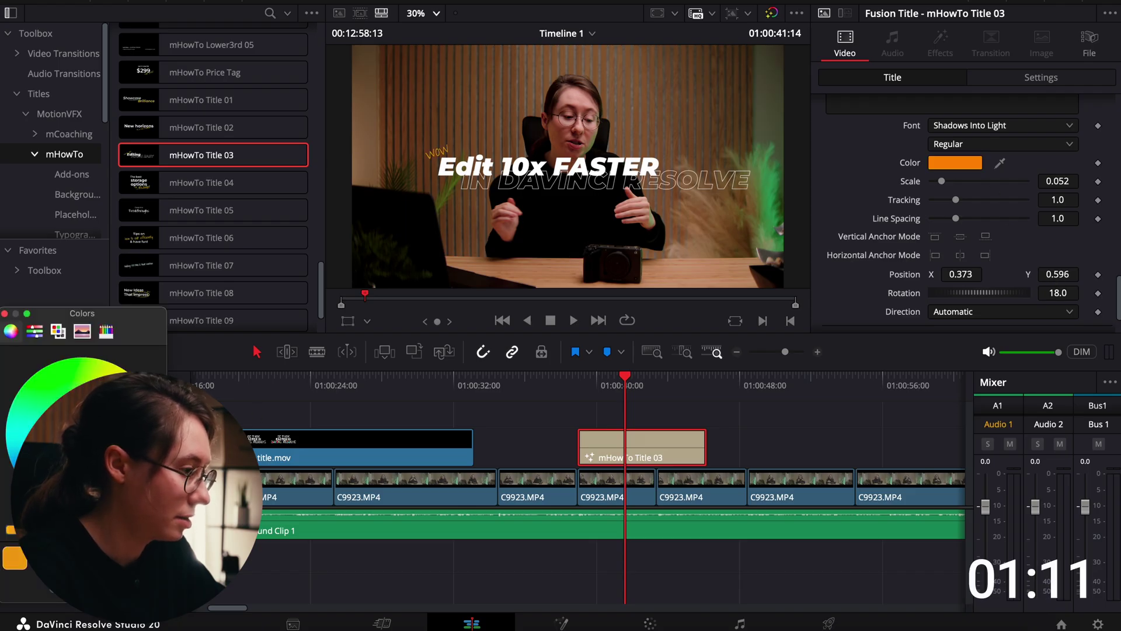
{"action": "key", "text": "Escape"}
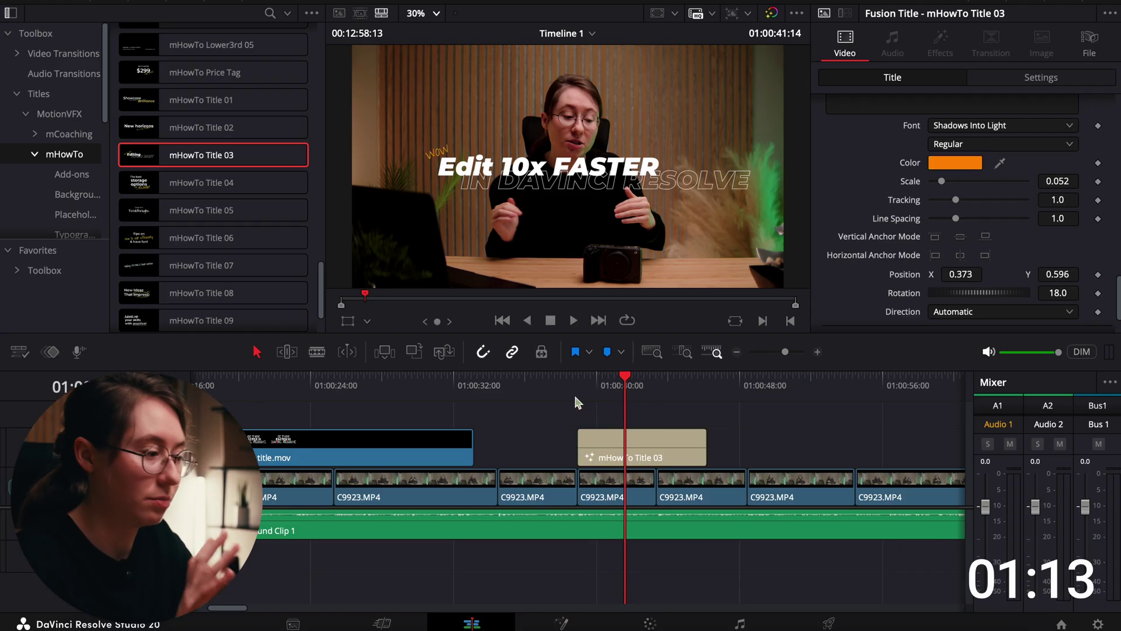
- Preview the recoloured title, set its transform Position X to -186, and replay it
{"action": "left_click", "coordinate": [576, 399]}
{"action": "key", "text": "space"}
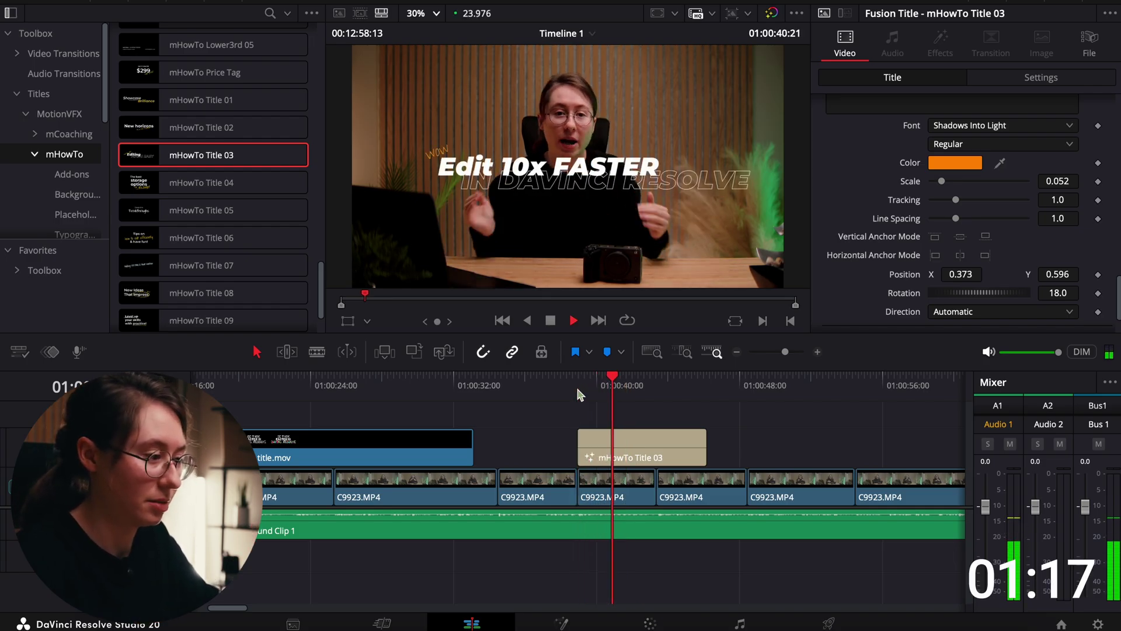
{"action": "key", "text": "space"}
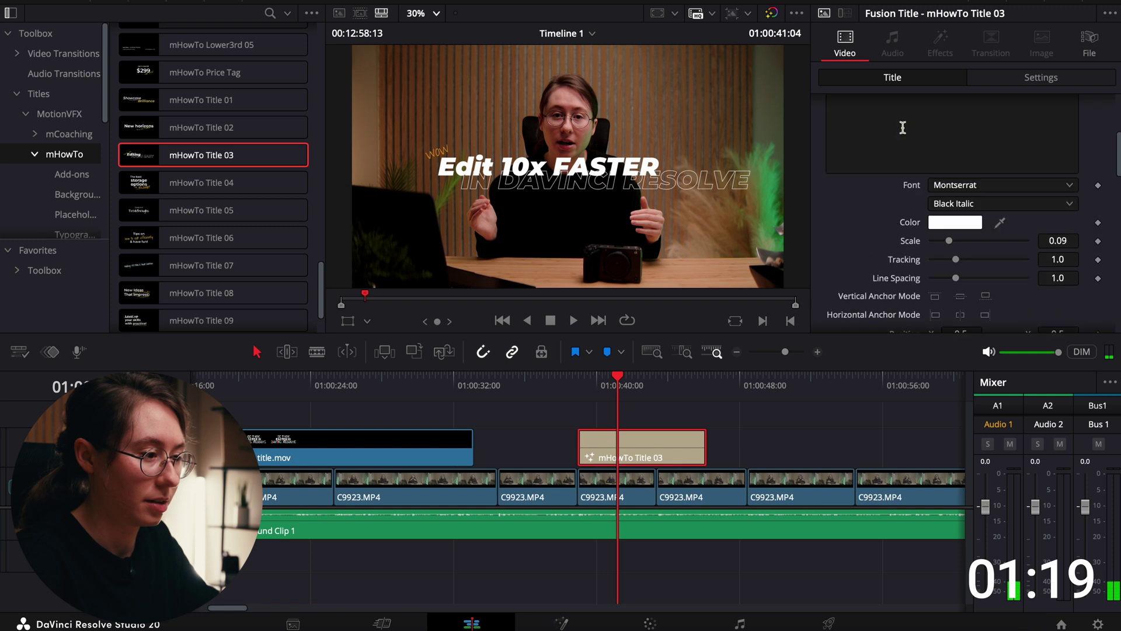
{"action": "left_click", "coordinate": [1022, 79]}
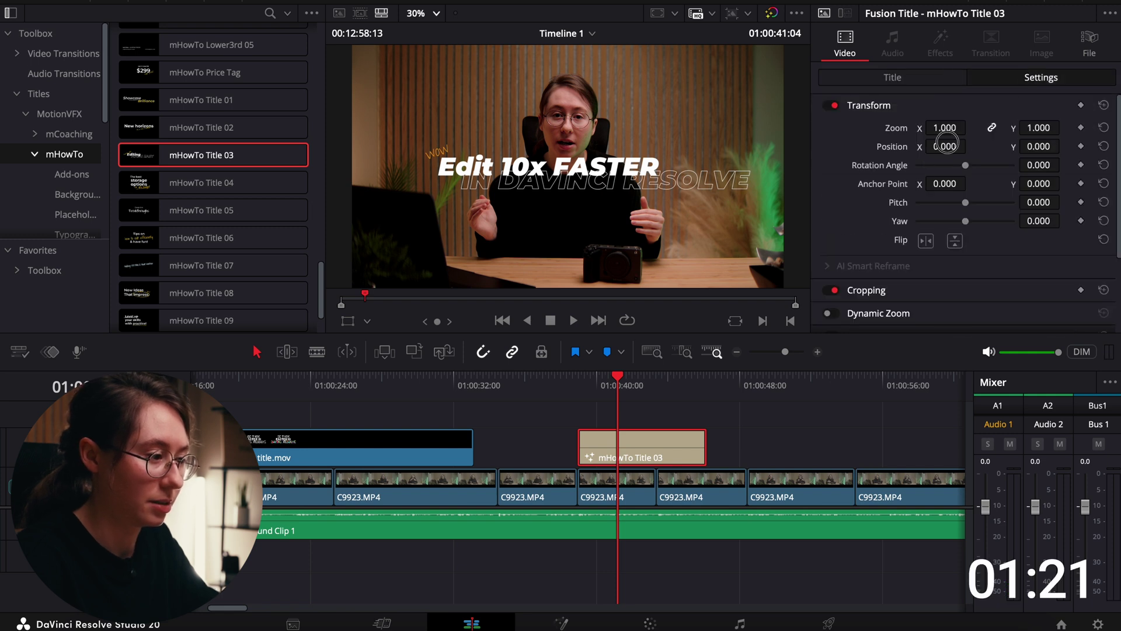
{"action": "left_click_drag", "start_coordinate": [947, 144], "coordinate": [812, 148]}
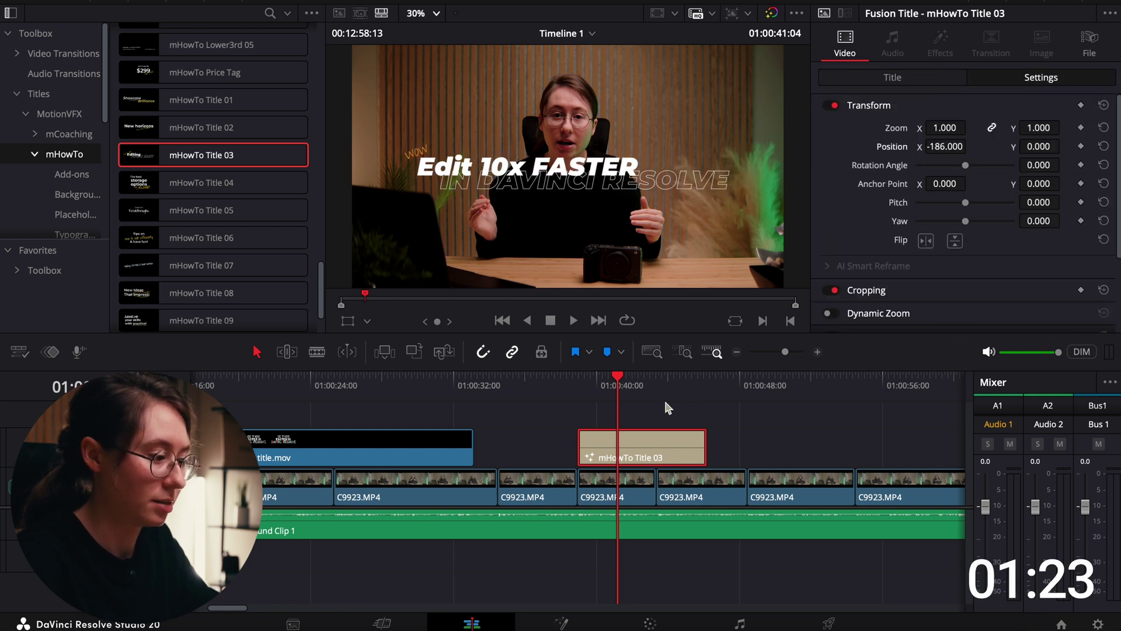
{"action": "left_click", "coordinate": [659, 411]}
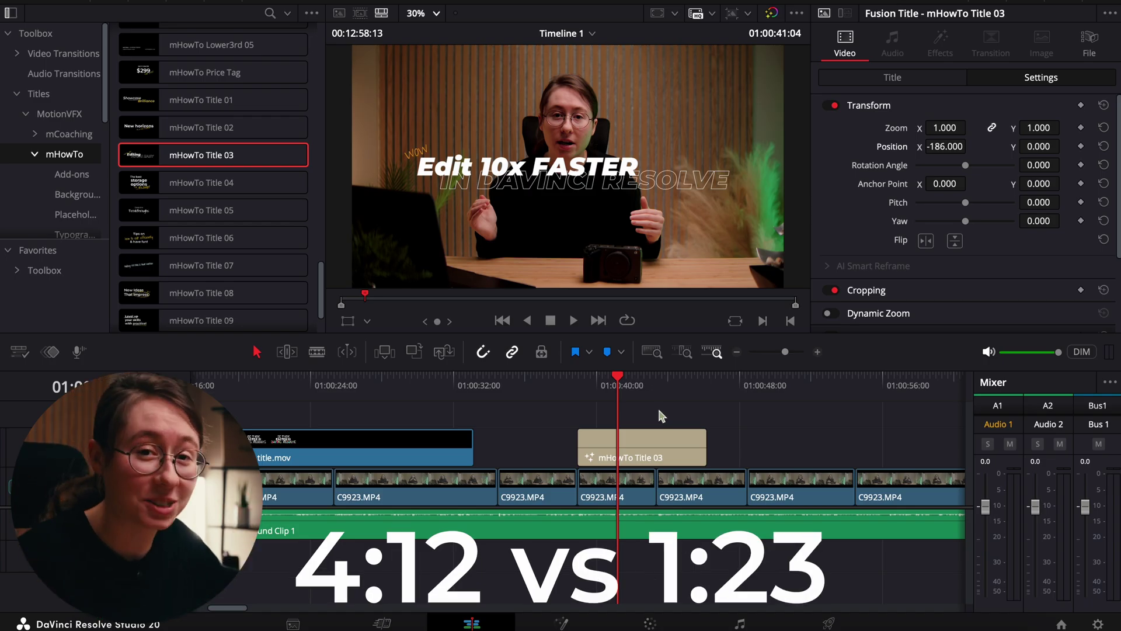
{"action": "left_click", "coordinate": [584, 378]}
{"action": "key", "text": "space"}
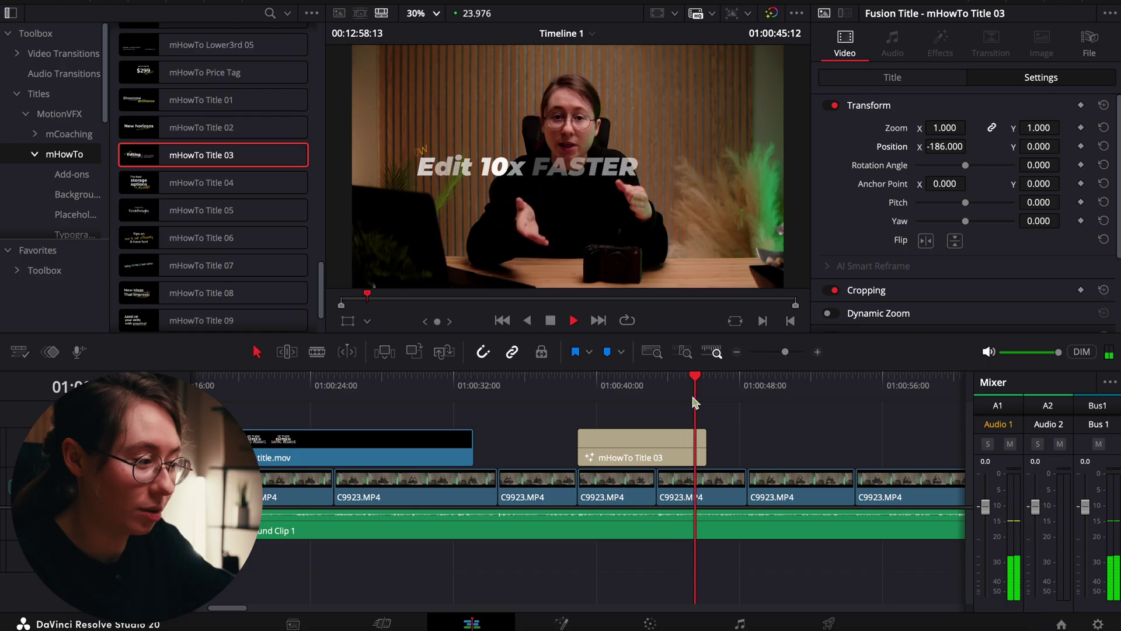
{"action": "key", "text": "space"}
{"action": "left_click", "coordinate": [205, 380]}
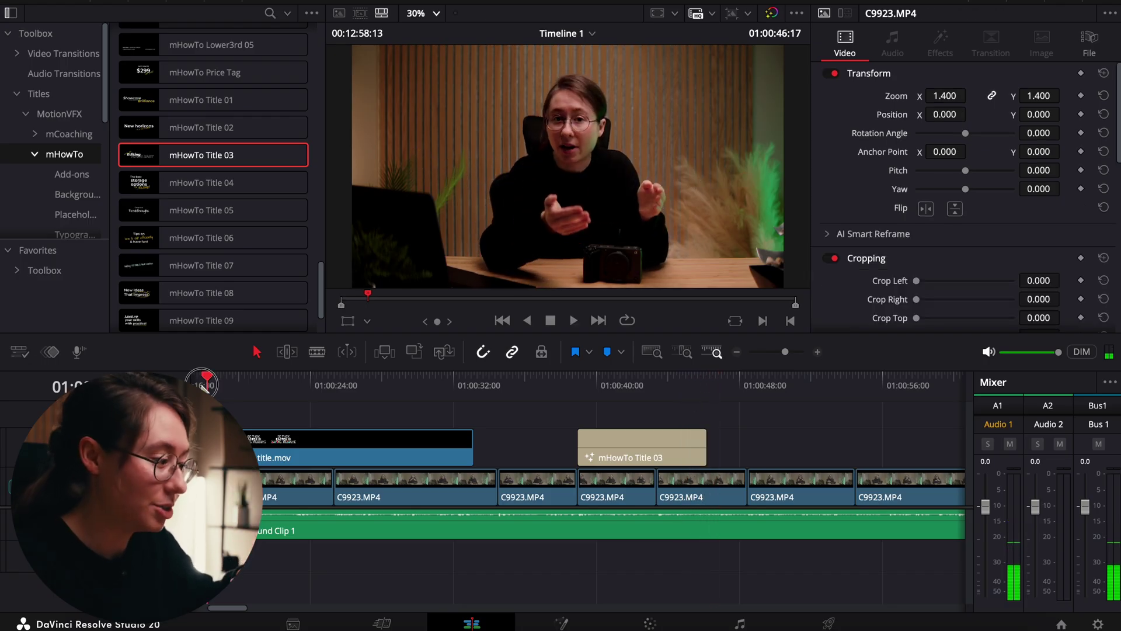
{"action": "key", "text": "space"}
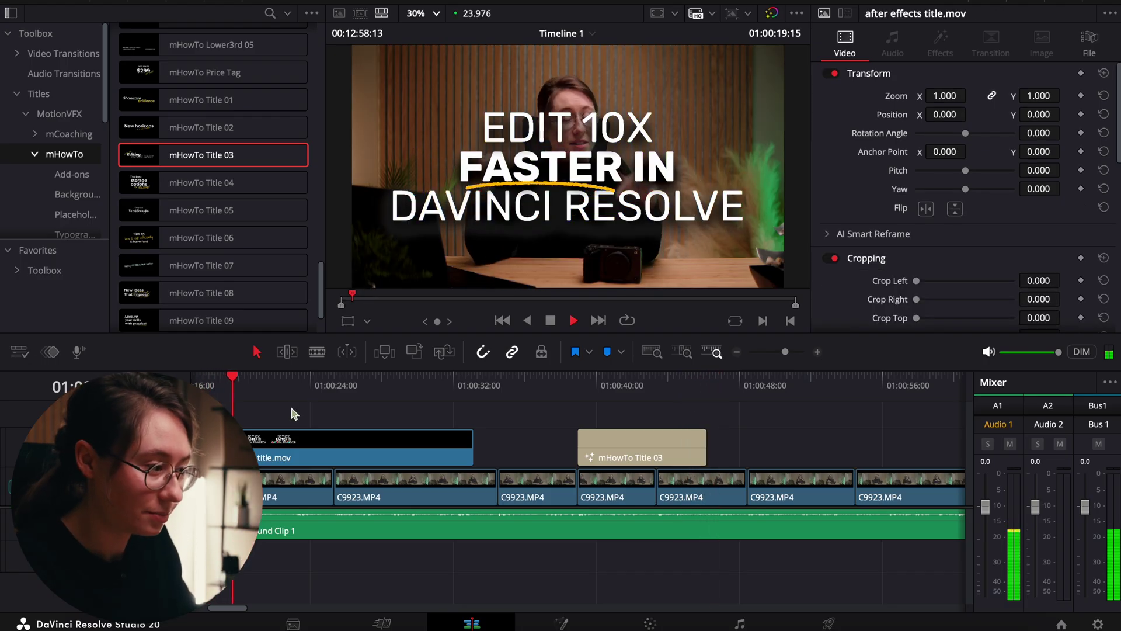
{"action": "key", "text": "space"}
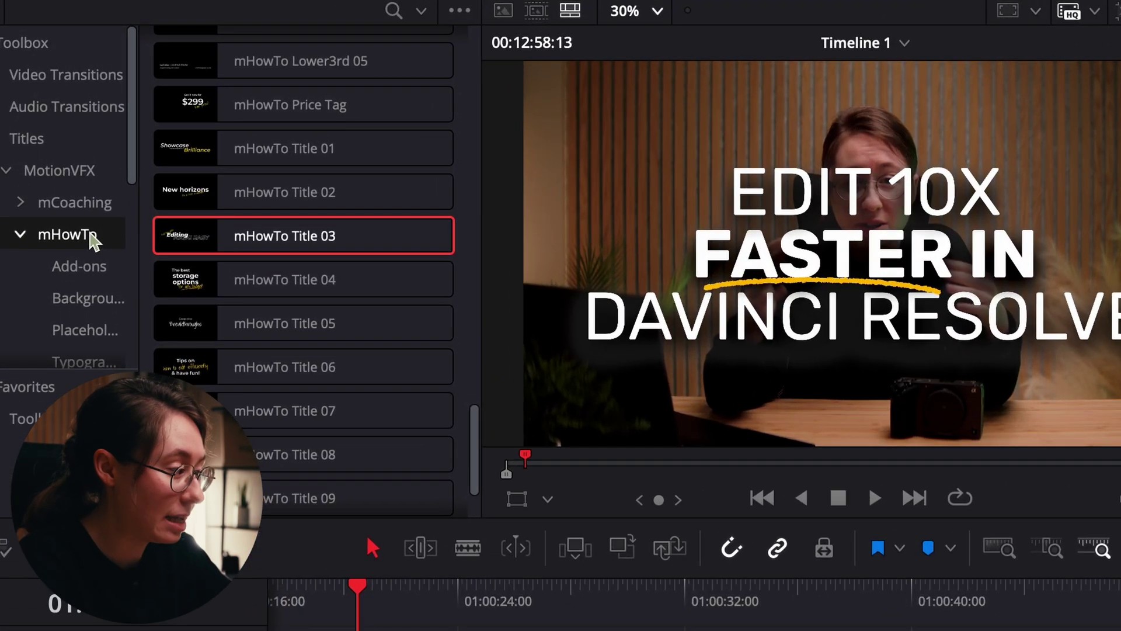
- Drag the mHowTo Clouds background onto the track beneath mHowTo Title 03
{"action": "scroll", "coordinate": [313, 165], "scroll_direction": "up", "scroll_amount": 15}
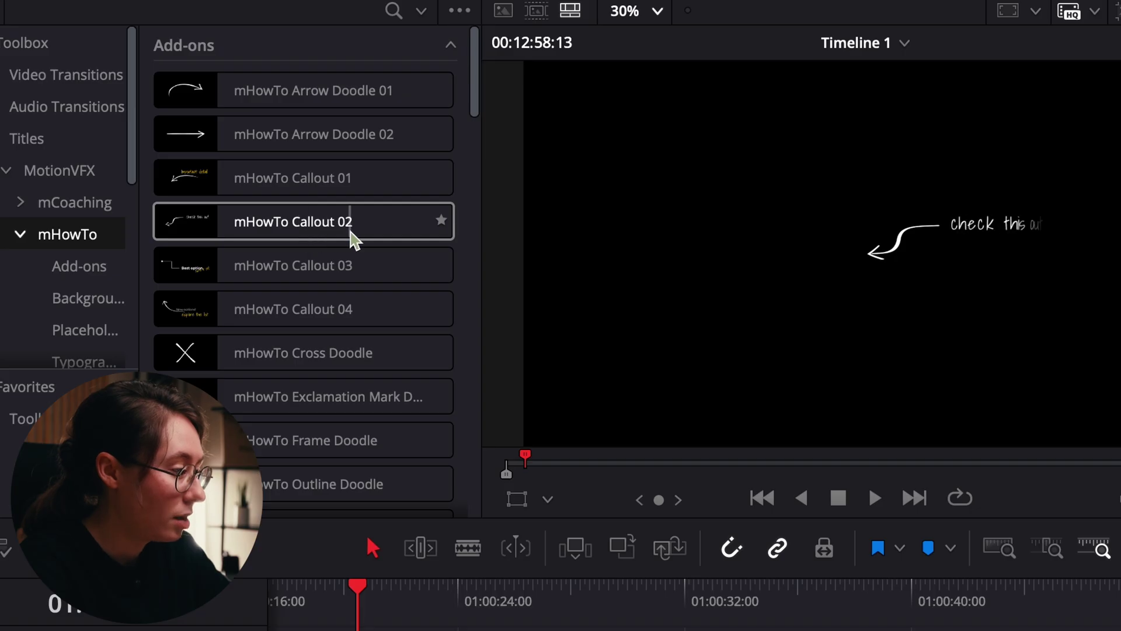
{"action": "scroll", "coordinate": [353, 237], "scroll_direction": "down", "scroll_amount": 3}
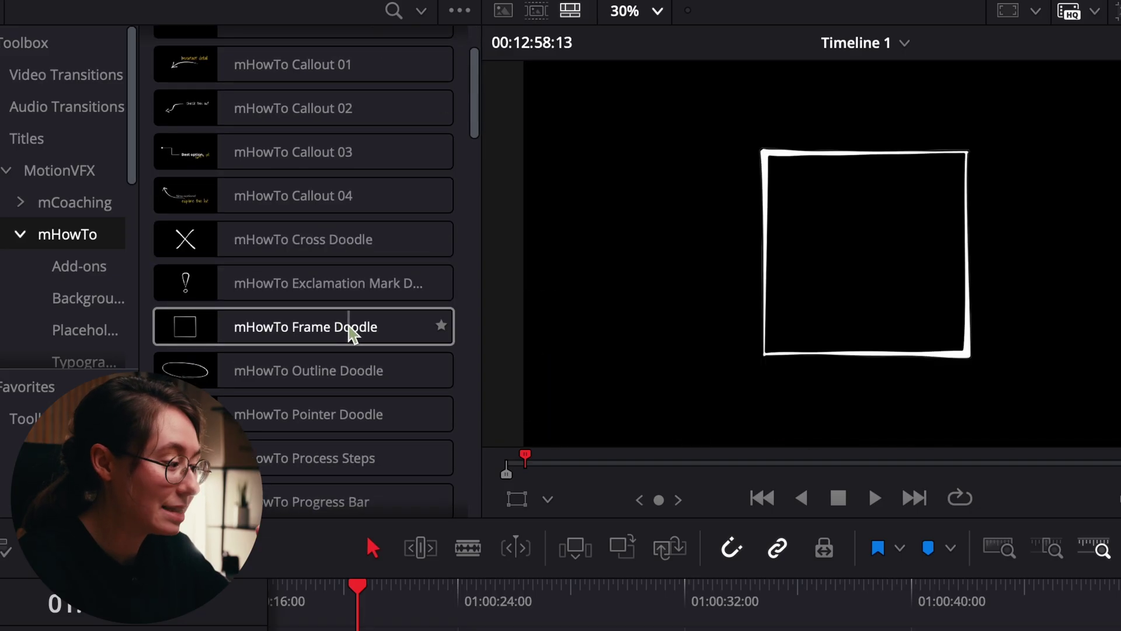
{"action": "scroll", "coordinate": [278, 328], "scroll_direction": "down", "scroll_amount": 7}
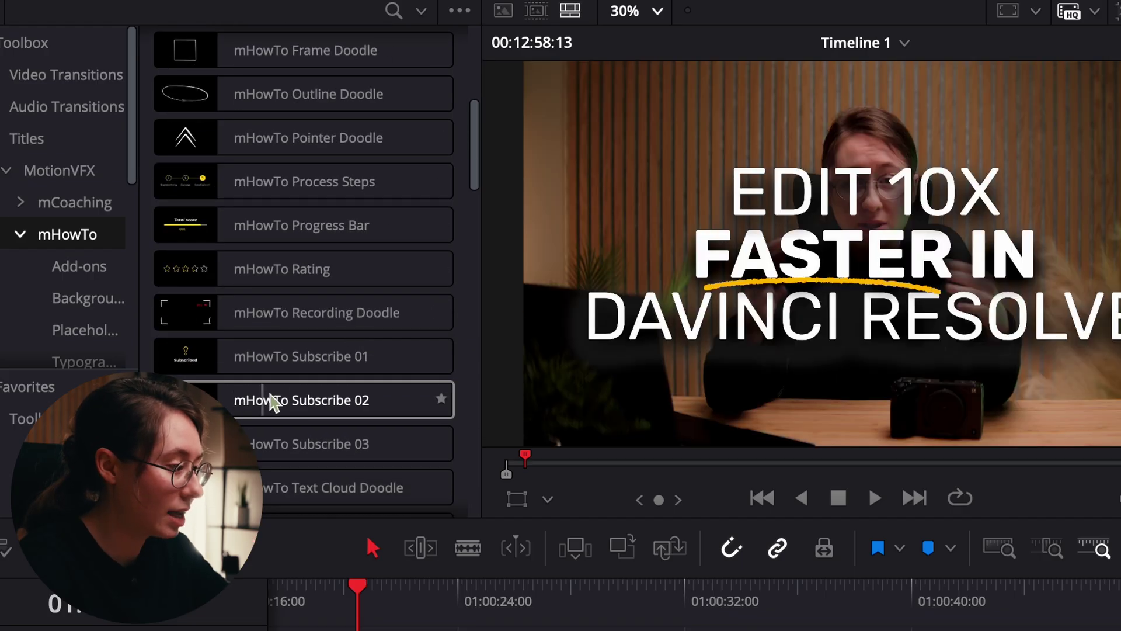
{"action": "scroll", "coordinate": [371, 403], "scroll_direction": "down", "scroll_amount": 1}
{"action": "scroll", "coordinate": [369, 403], "scroll_direction": "down", "scroll_amount": 11}
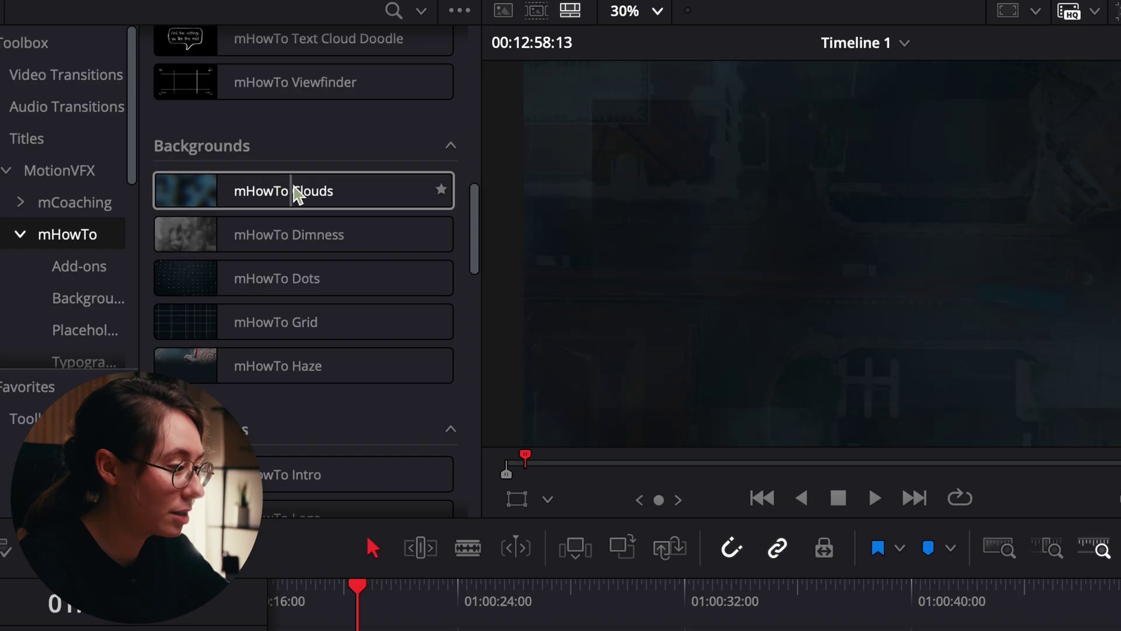
{"action": "left_click", "coordinate": [300, 188]}
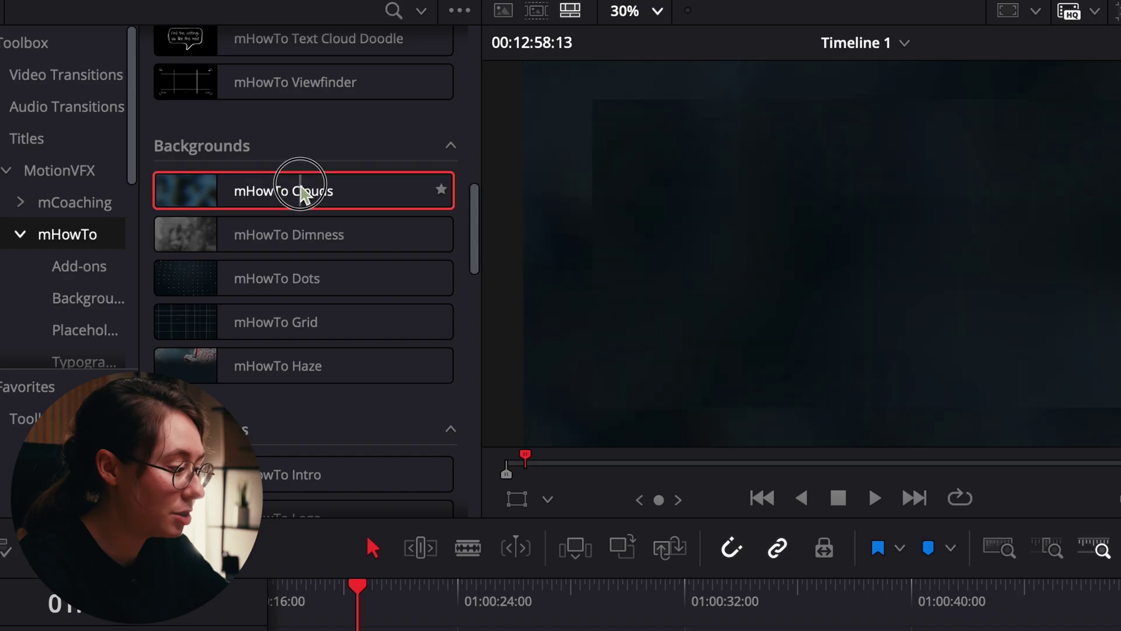
{"action": "left_click_drag", "start_coordinate": [309, 191], "coordinate": [379, 630]}
{"action": "left_click_drag", "start_coordinate": [260, 420], "coordinate": [676, 441]}
- Scrub onto the Clouds clip and raise its Plasma Contrast to 1.51
{"action": "left_click", "coordinate": [630, 392]}
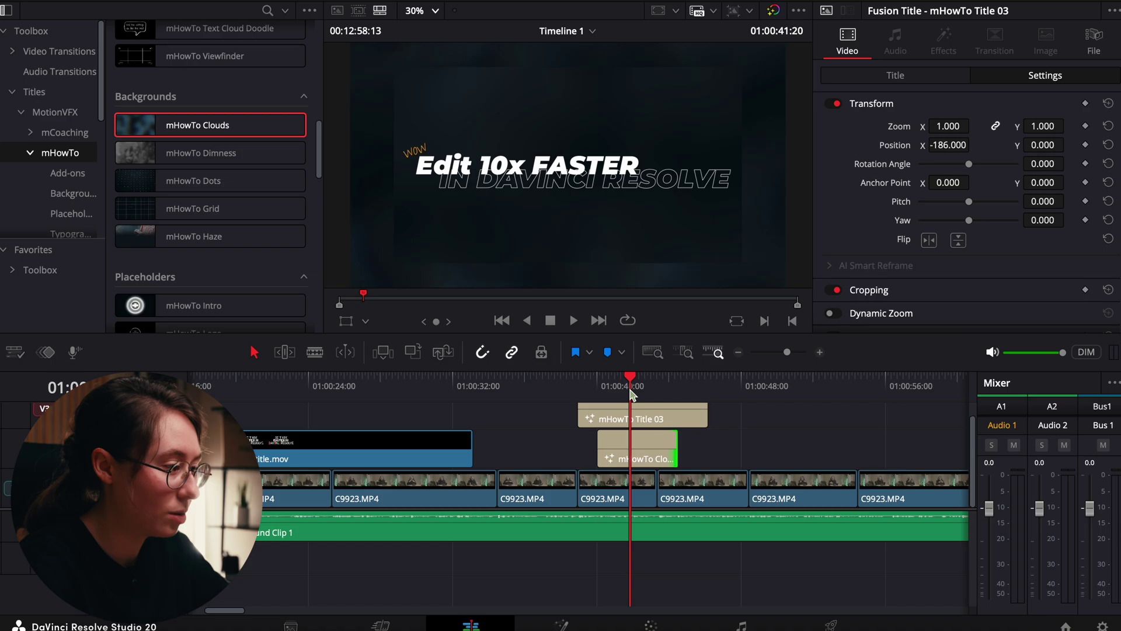
{"action": "left_click_drag", "start_coordinate": [631, 392], "coordinate": [643, 395]}
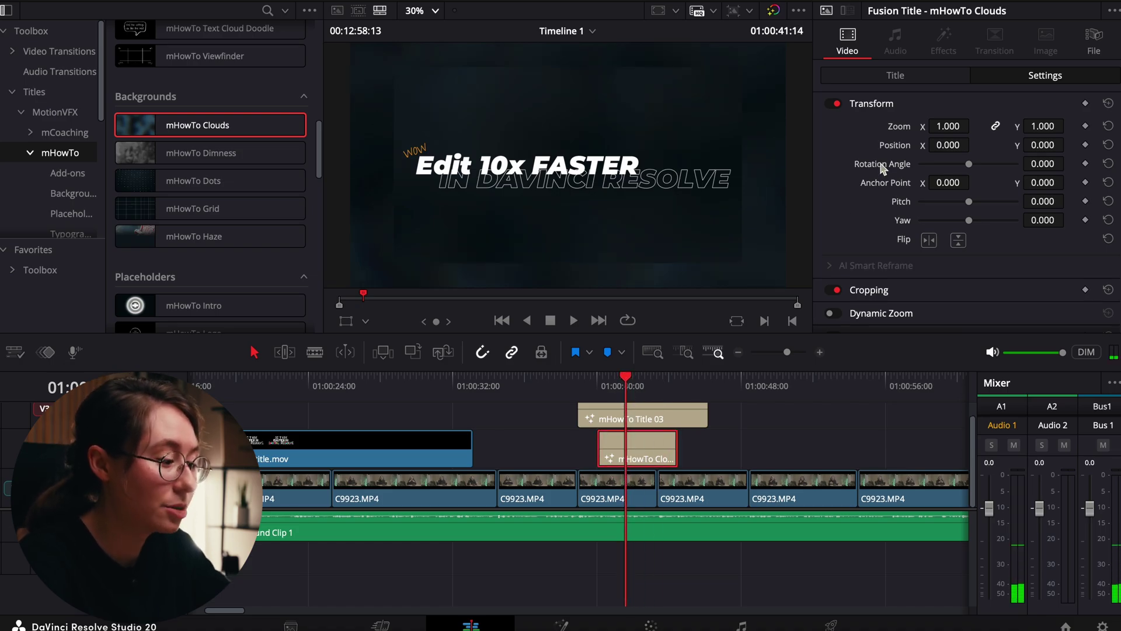
{"action": "left_click", "coordinate": [914, 81]}
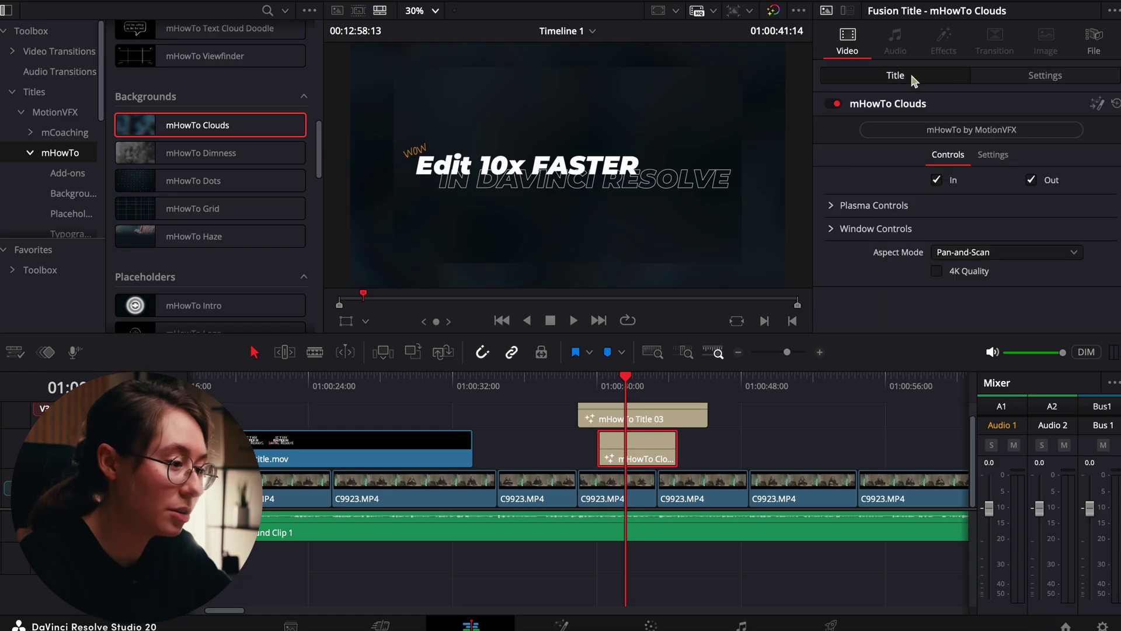
{"action": "left_click", "coordinate": [834, 205]}
{"action": "scroll", "coordinate": [935, 205], "scroll_direction": "down", "scroll_amount": 1}
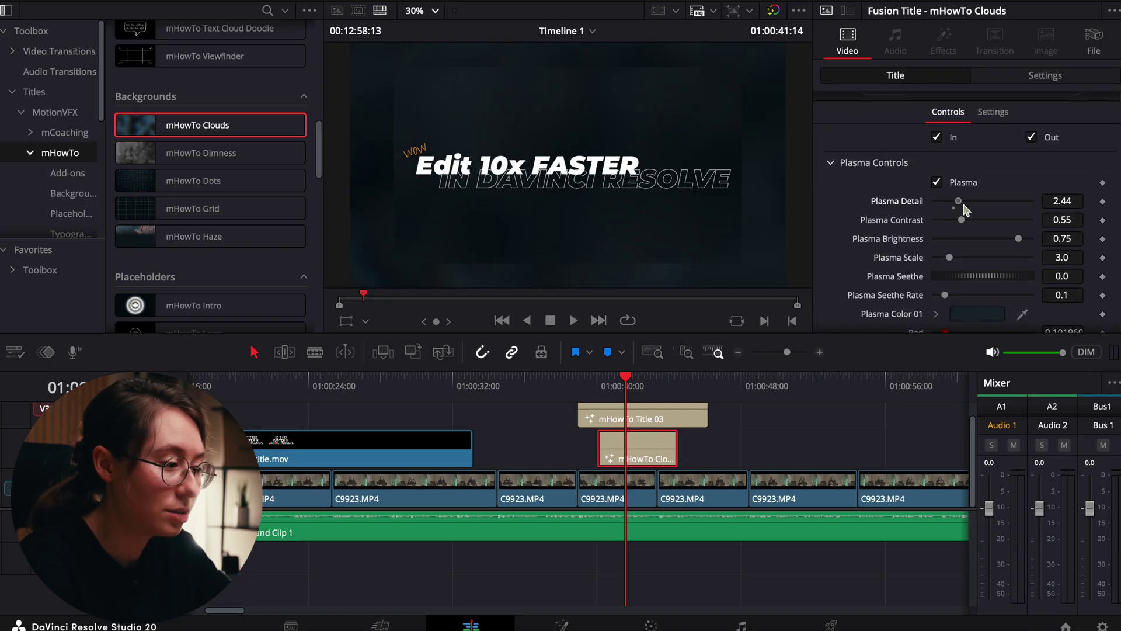
{"action": "left_click_drag", "start_coordinate": [962, 220], "coordinate": [989, 220]}
- Set Plasma Color 01 to yellow and Seethe Rate to 0.559, then play it back
{"action": "left_click", "coordinate": [967, 317]}
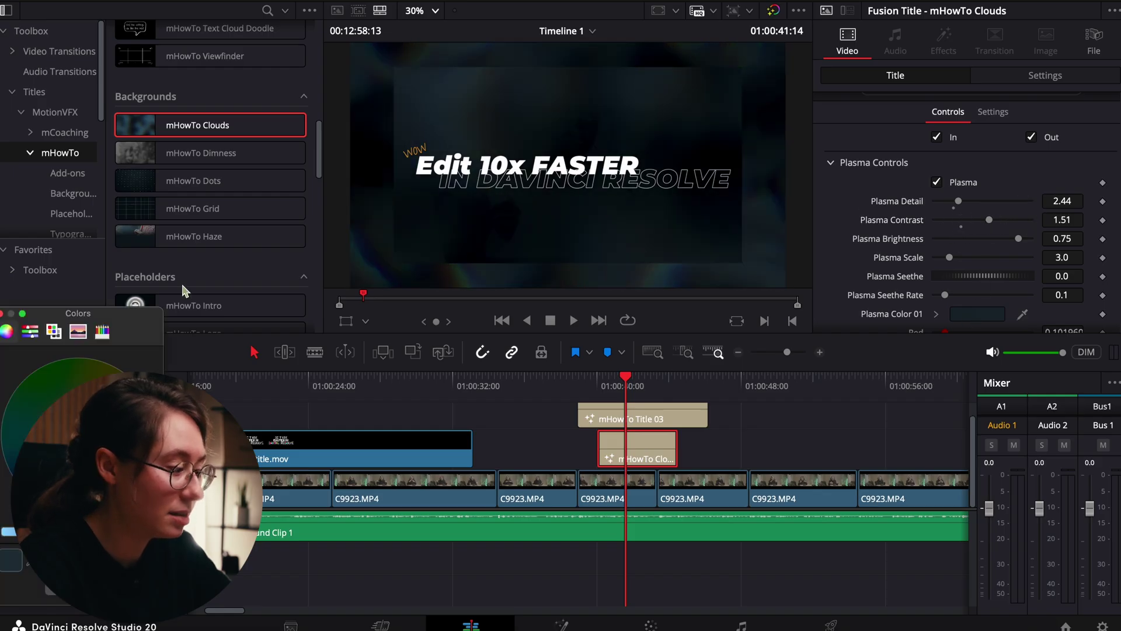
{"action": "left_click", "coordinate": [126, 380]}
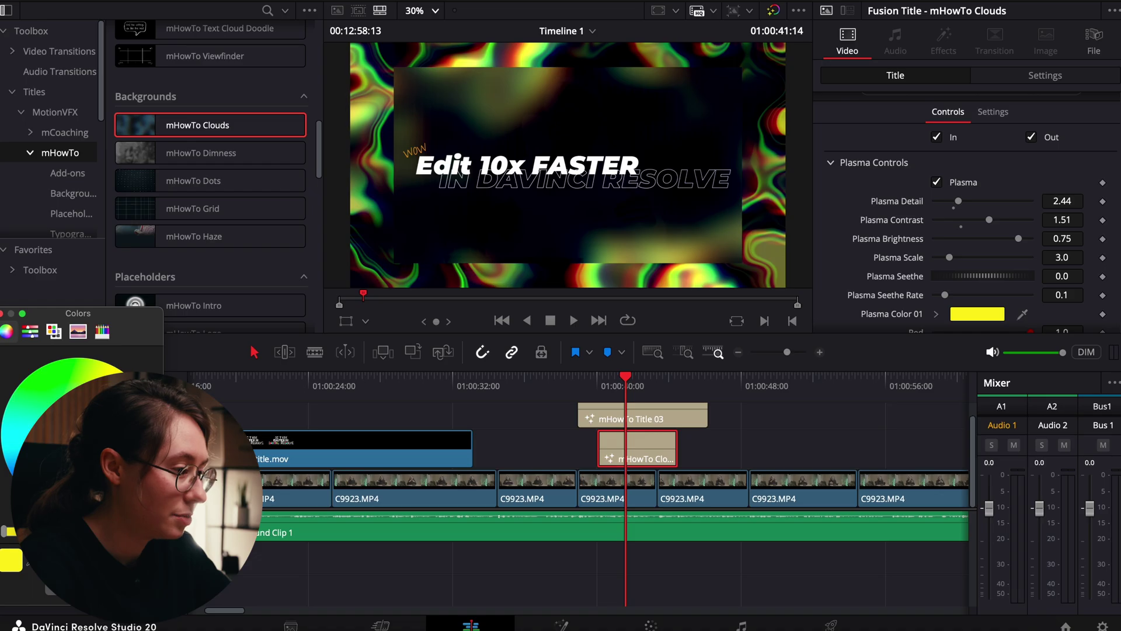
{"action": "key", "text": "super+w"}
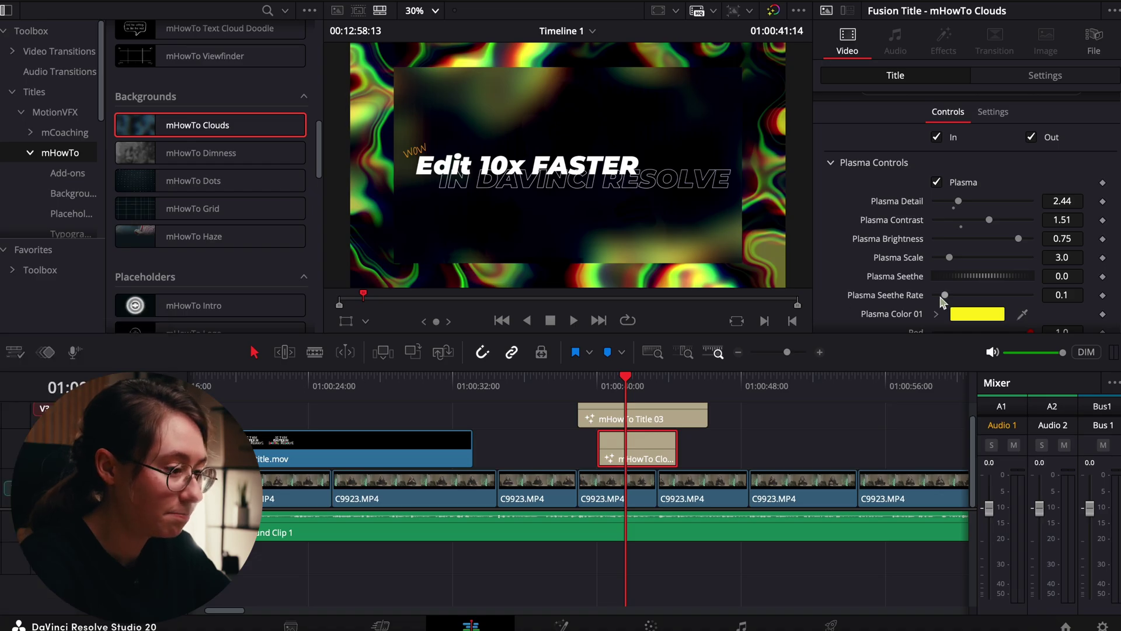
{"action": "left_click_drag", "start_coordinate": [941, 297], "coordinate": [988, 298]}
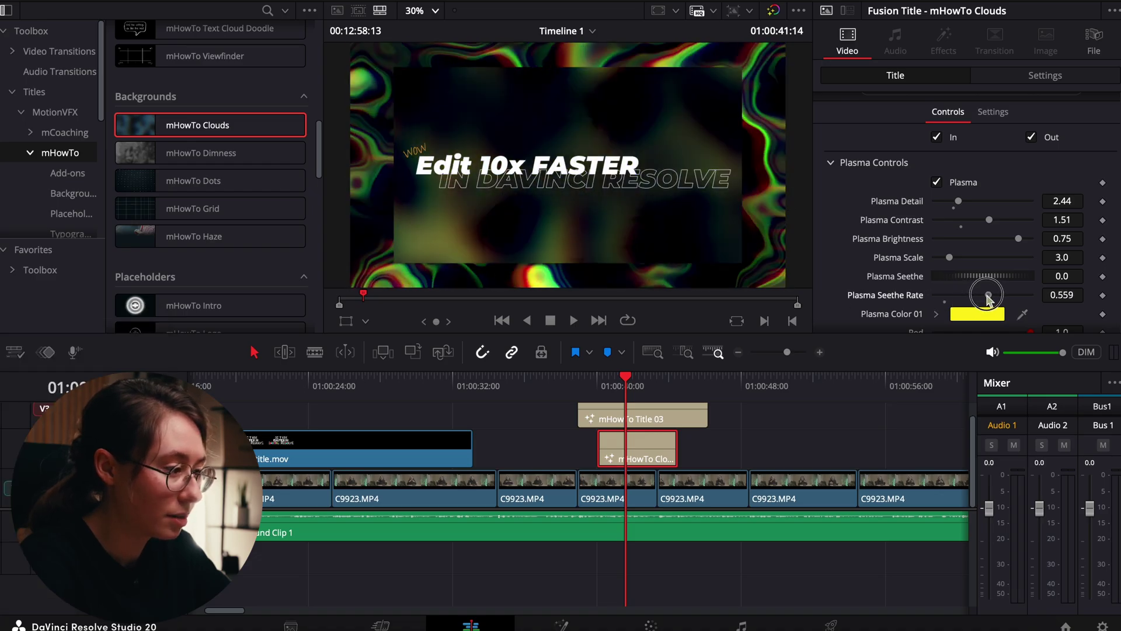
{"action": "left_click", "coordinate": [611, 390]}
{"action": "key", "text": "space"}
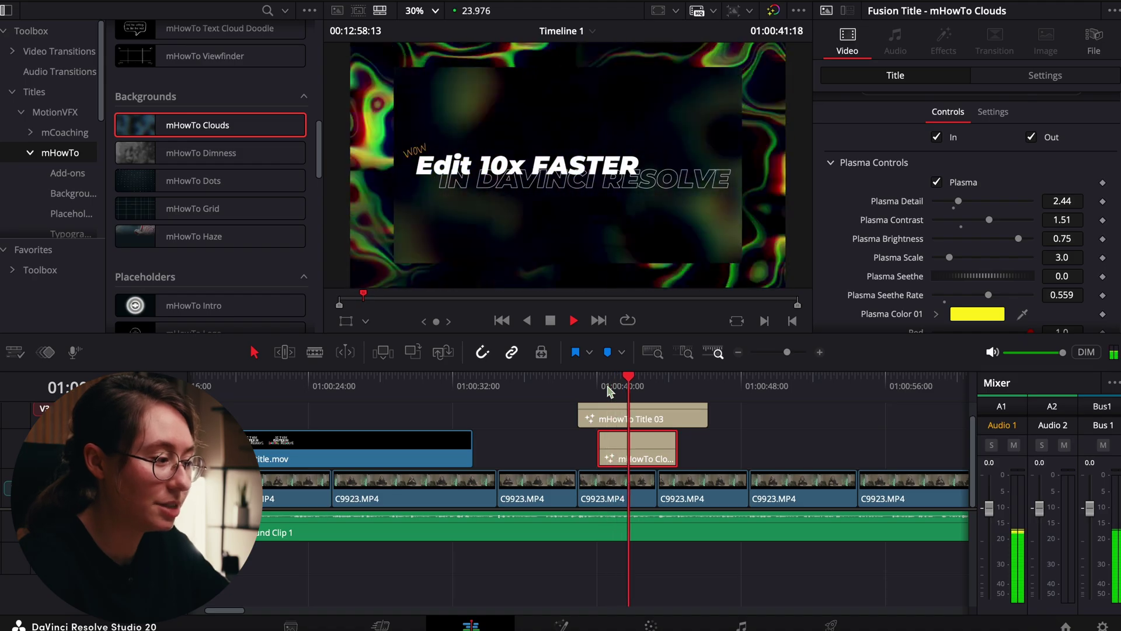
{"action": "key", "text": "space"}
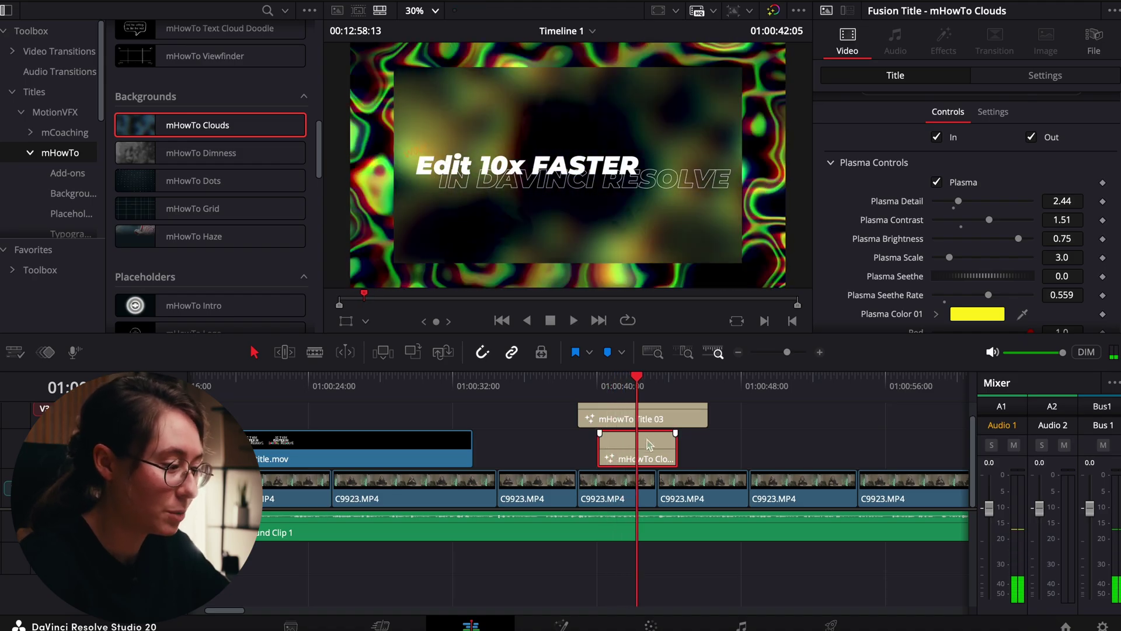
- Delete the Clouds background, try the mHowTo Grid background, then remove it too
{"action": "key", "text": "Delete"}
{"action": "left_click_drag", "start_coordinate": [147, 216], "coordinate": [625, 448]}
{"action": "key", "text": "space"}
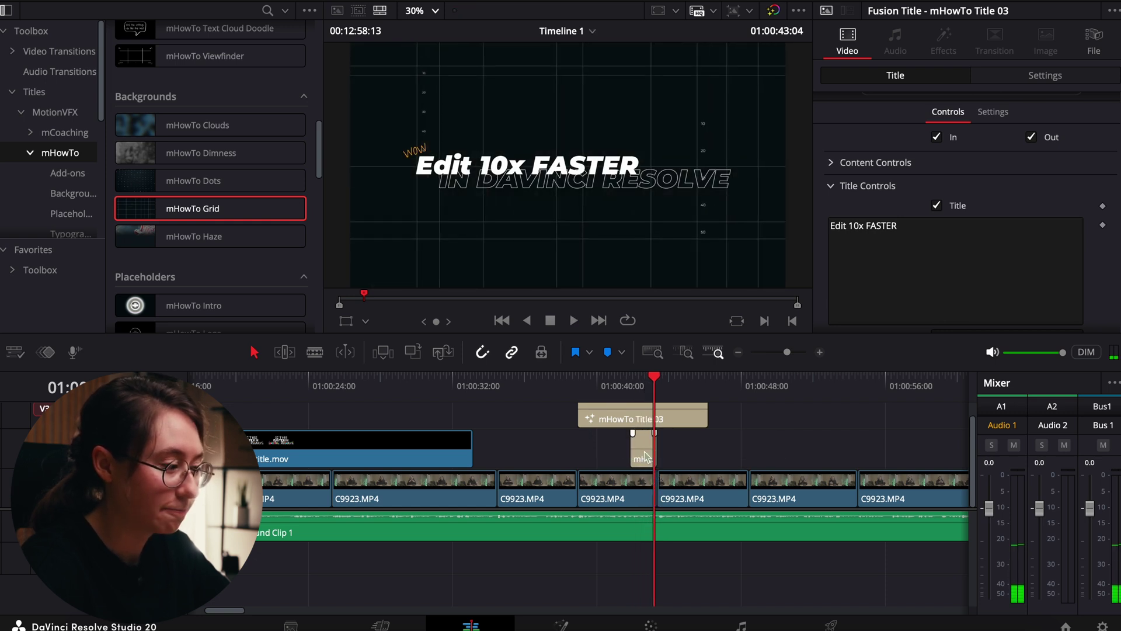
{"action": "left_click", "coordinate": [644, 454]}
{"action": "key", "text": "Delete"}
- Browse the mCoaching and mTuber 4 template collections and set the playhead to 01:00:35:06
{"action": "left_click", "coordinate": [47, 133]}
{"action": "scroll", "coordinate": [167, 163], "scroll_direction": "down", "scroll_amount": 6}
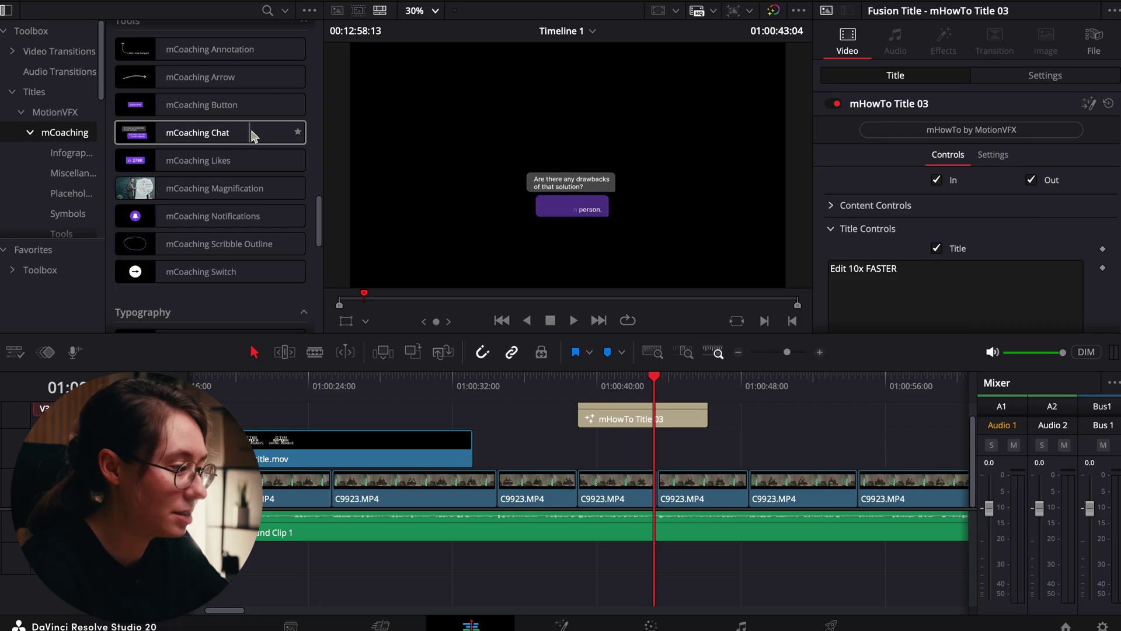
{"action": "scroll", "coordinate": [286, 133], "scroll_direction": "down", "scroll_amount": 5}
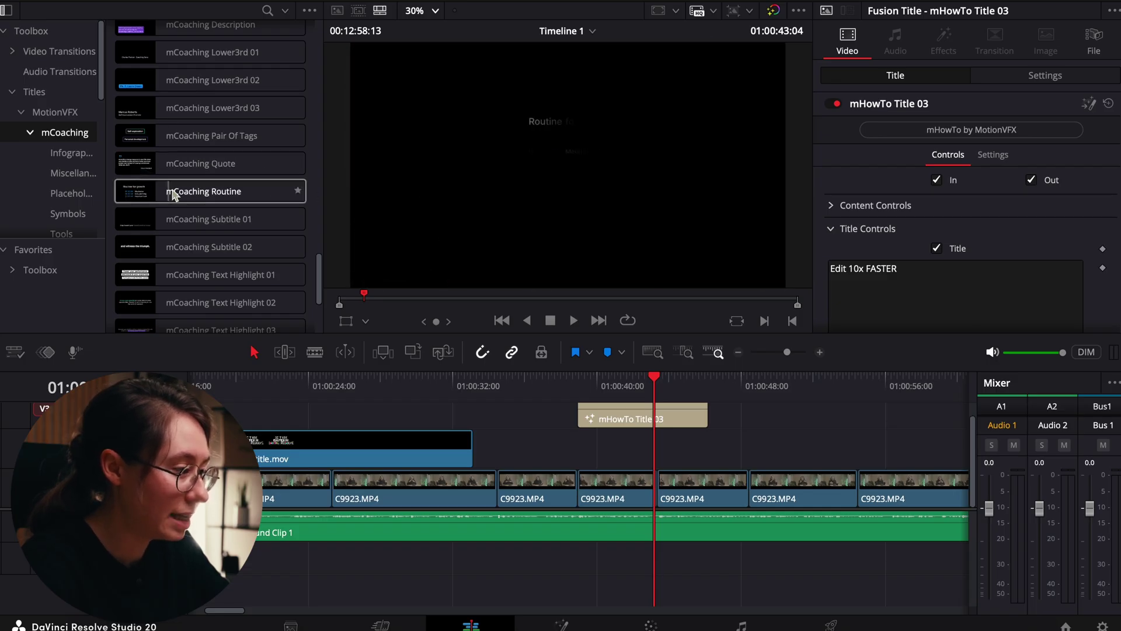
{"action": "scroll", "coordinate": [64, 140], "scroll_direction": "down", "scroll_amount": 6}
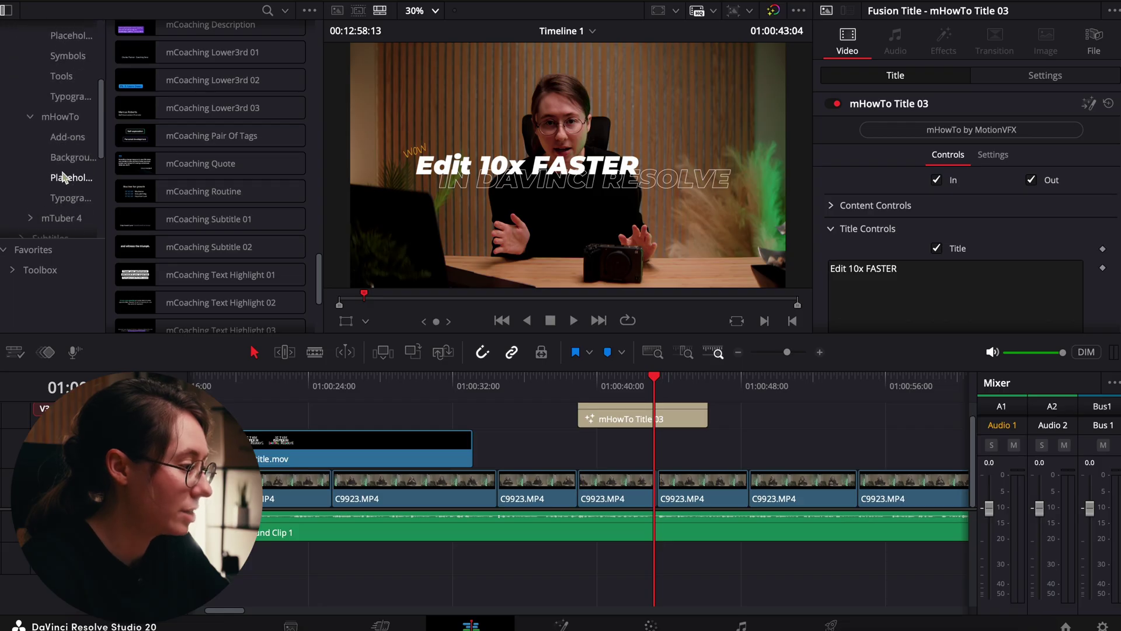
{"action": "scroll", "coordinate": [53, 145], "scroll_direction": "down", "scroll_amount": 3}
{"action": "left_click", "coordinate": [52, 146]}
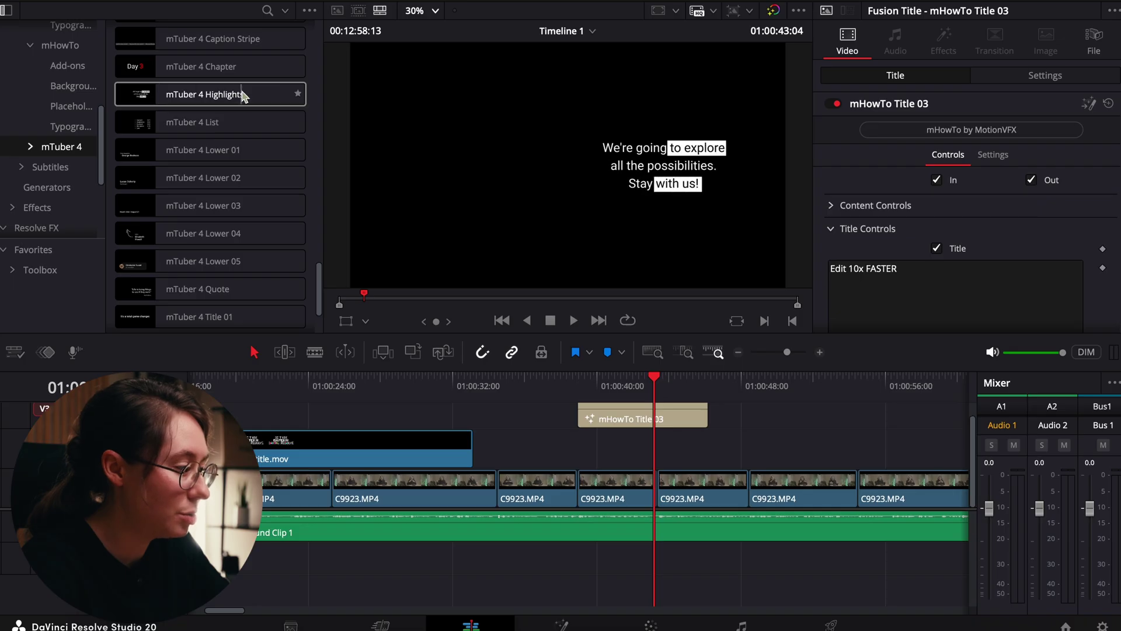
{"action": "scroll", "coordinate": [242, 99], "scroll_direction": "up", "scroll_amount": 5}
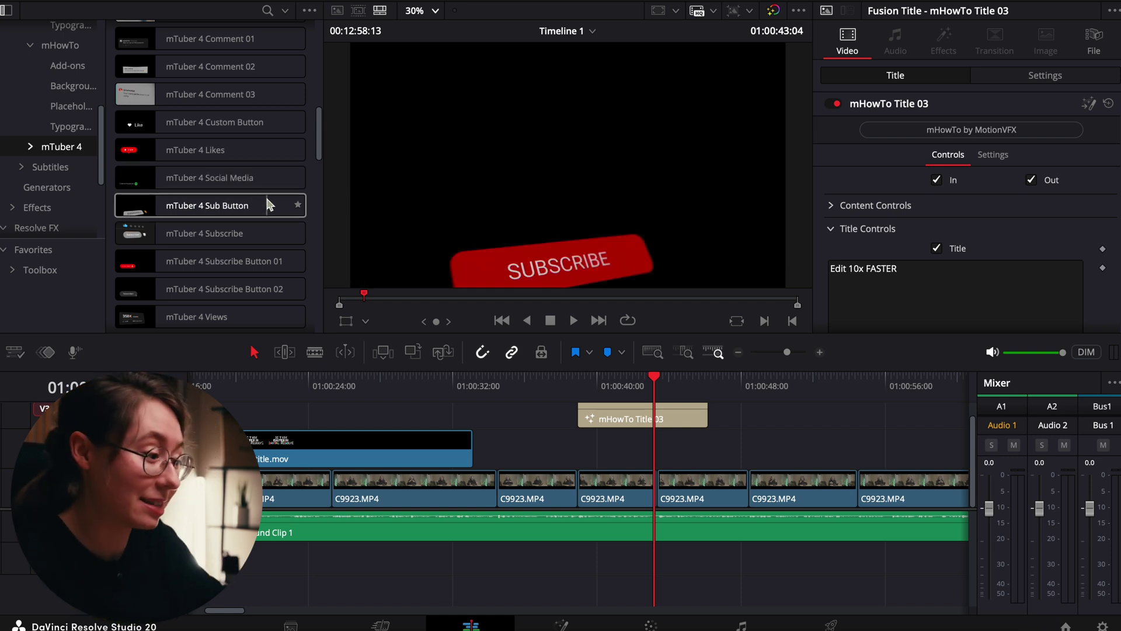
{"action": "left_click", "coordinate": [511, 387]}
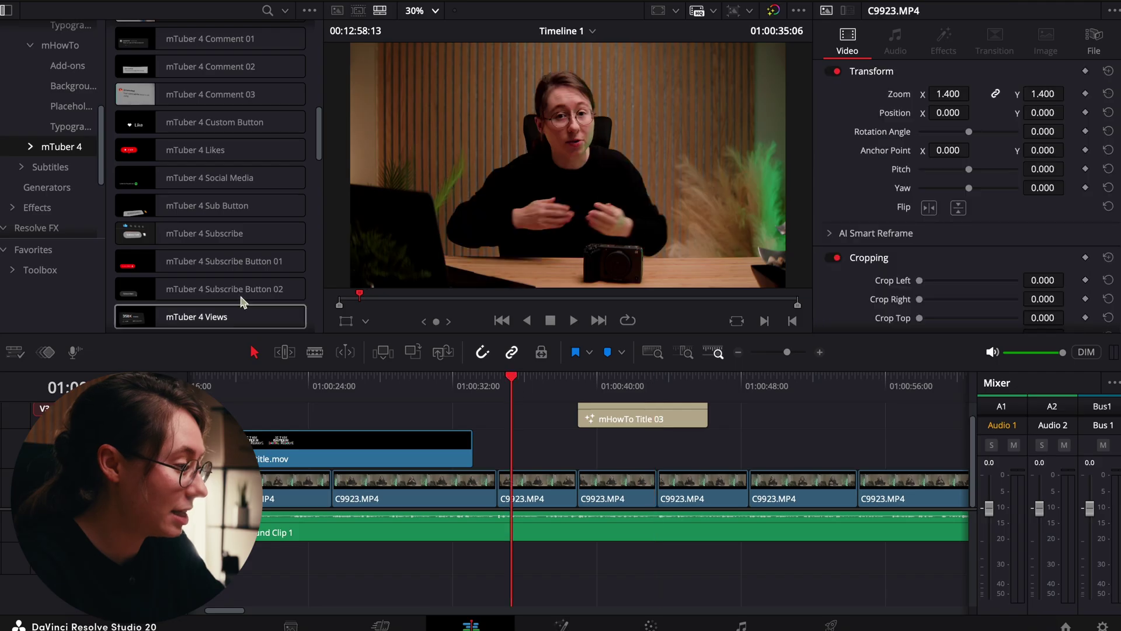
- Apply mHowTo Zoom from the MotionVFX effects to the C9923.MP4 clip and preview it
{"action": "scroll", "coordinate": [41, 150], "scroll_direction": "down", "scroll_amount": 3}
{"action": "left_click", "coordinate": [53, 165]}
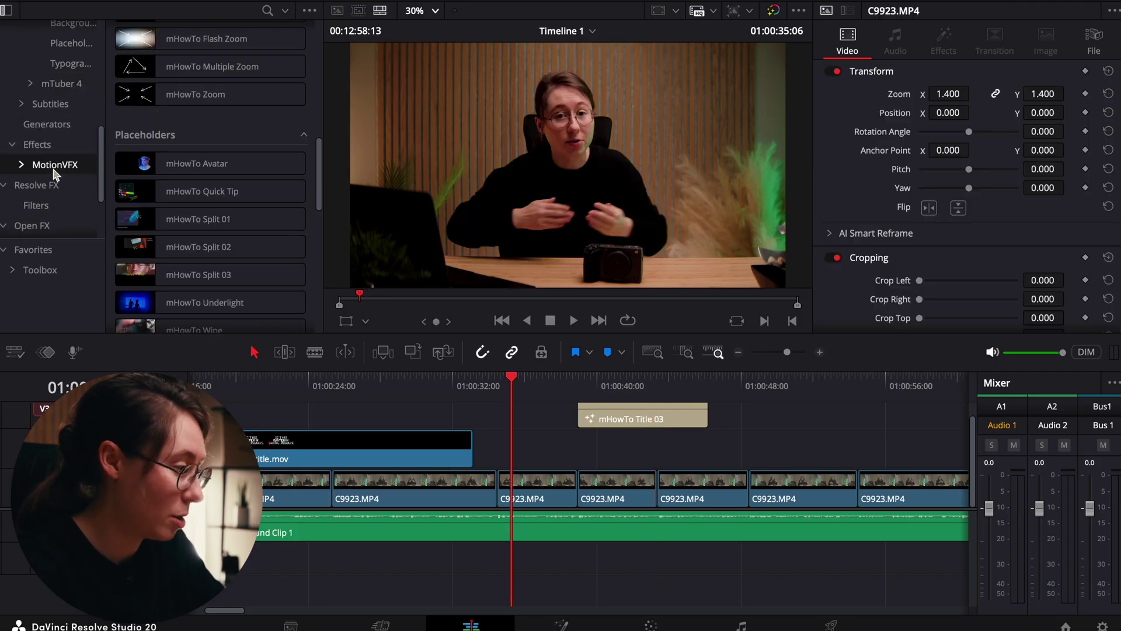
{"action": "scroll", "coordinate": [210, 136], "scroll_direction": "up", "scroll_amount": 3}
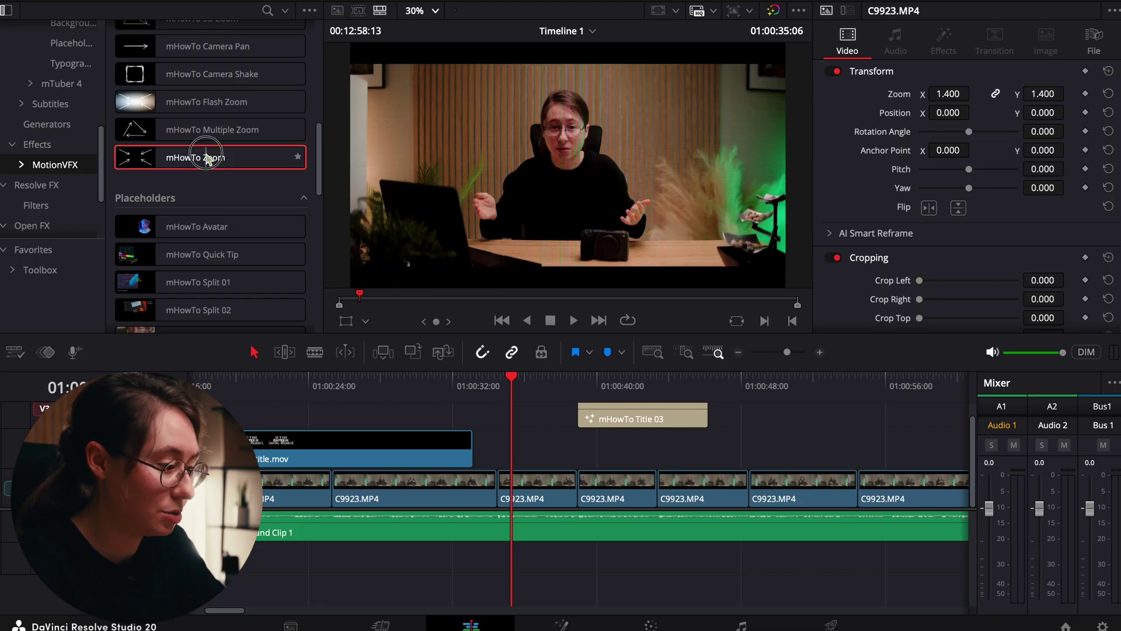
{"action": "left_click_drag", "start_coordinate": [206, 159], "coordinate": [522, 480]}
{"action": "key", "text": "space"}
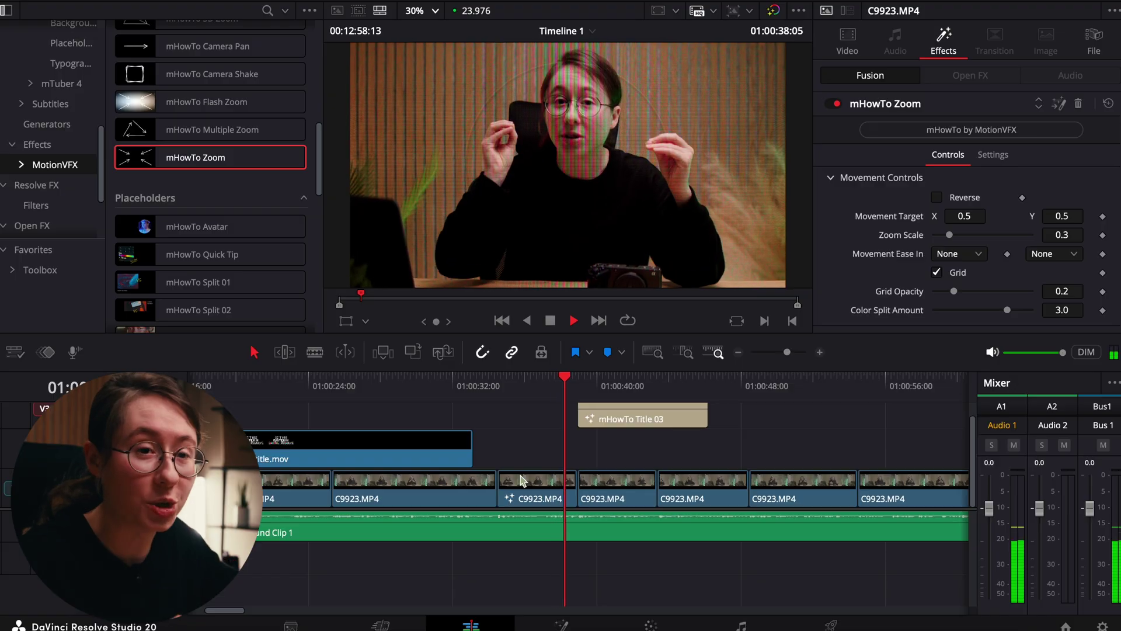
{"action": "key", "text": "space"}
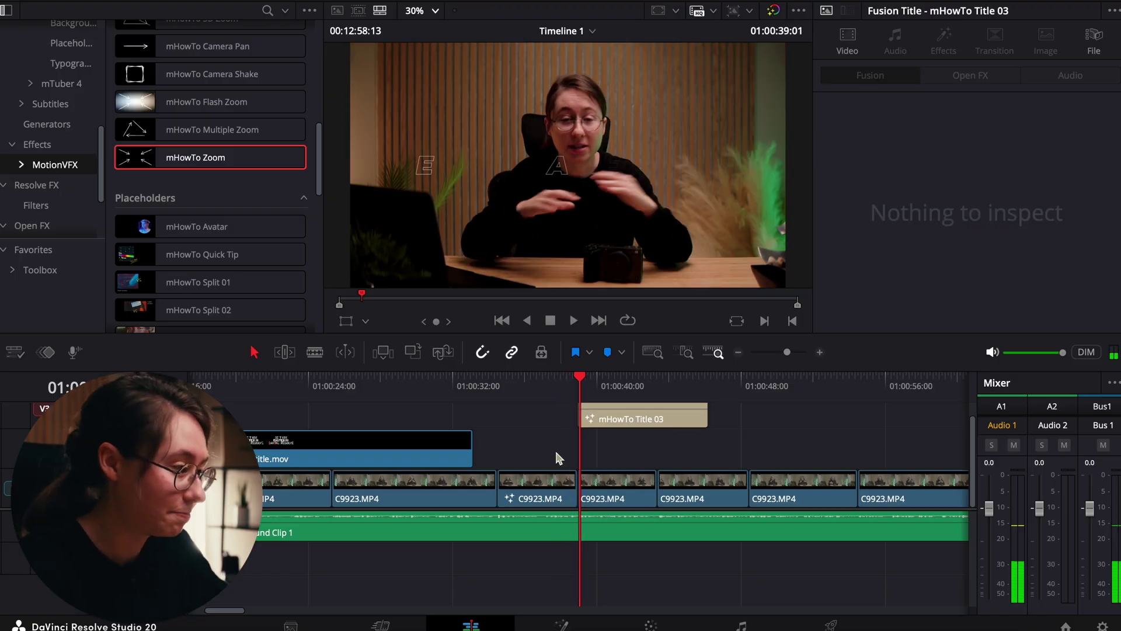
- Undo the zoom and put mHowTo Avatar on the C9923.MP4 clip instead
{"action": "key", "text": "ctrl+z"}
{"action": "scroll", "coordinate": [216, 173], "scroll_direction": "down", "scroll_amount": 2}
{"action": "left_click_drag", "start_coordinate": [217, 172], "coordinate": [557, 489]}
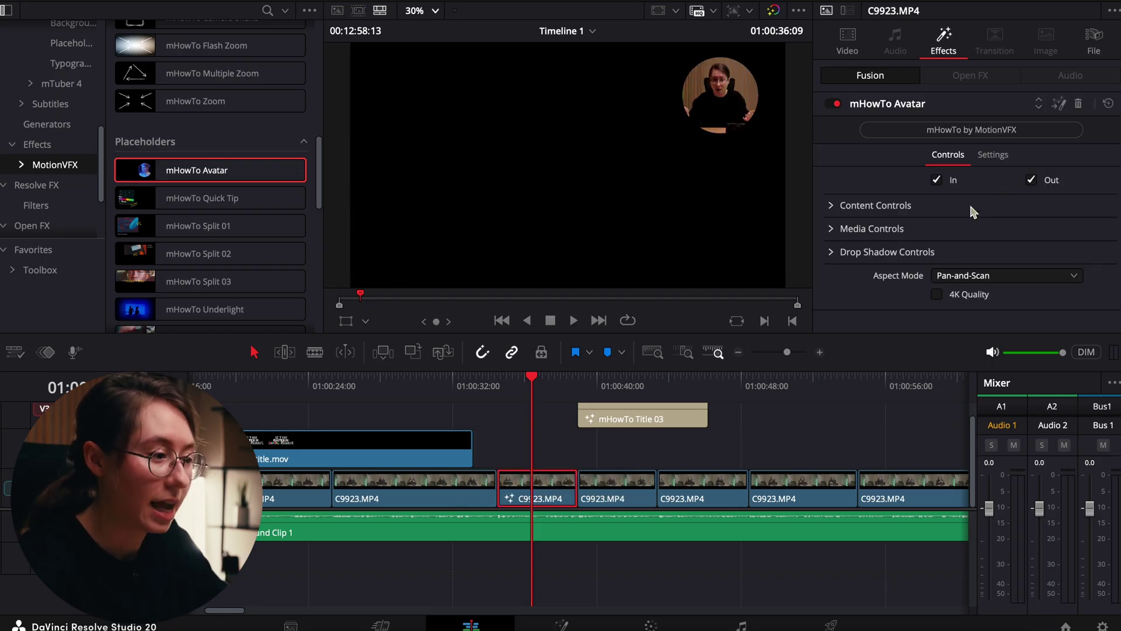
- Raise the clip's Zoom in the Inspector, then apply mTuber 4 3D Scroll and preview it
{"action": "left_click", "coordinate": [847, 44]}
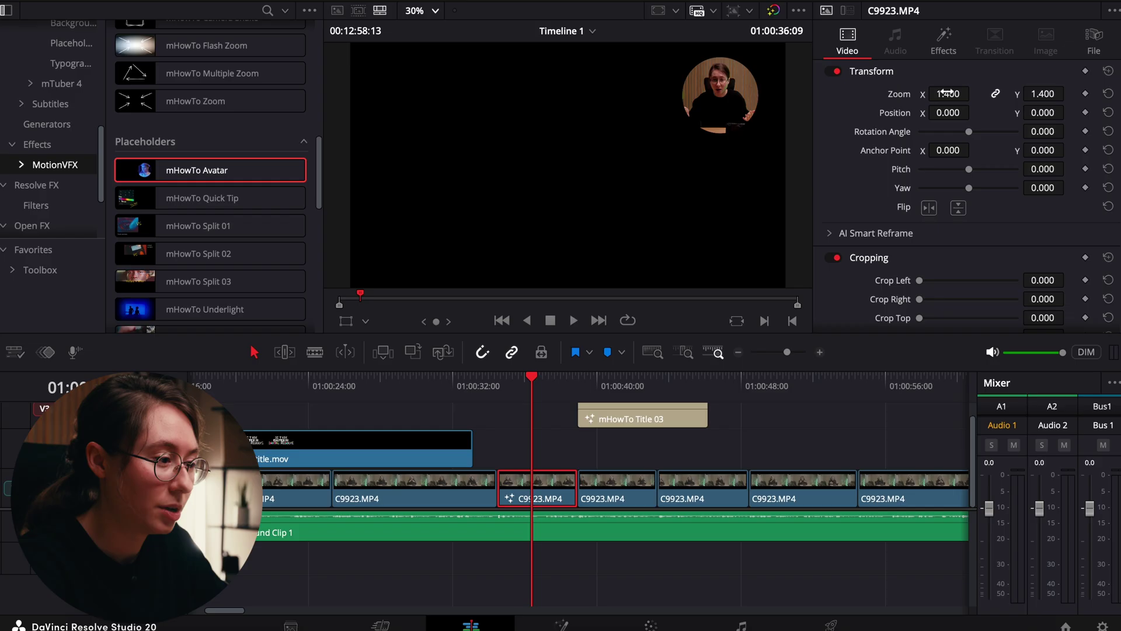
{"action": "left_click_drag", "start_coordinate": [948, 93], "coordinate": [1040, 92]}
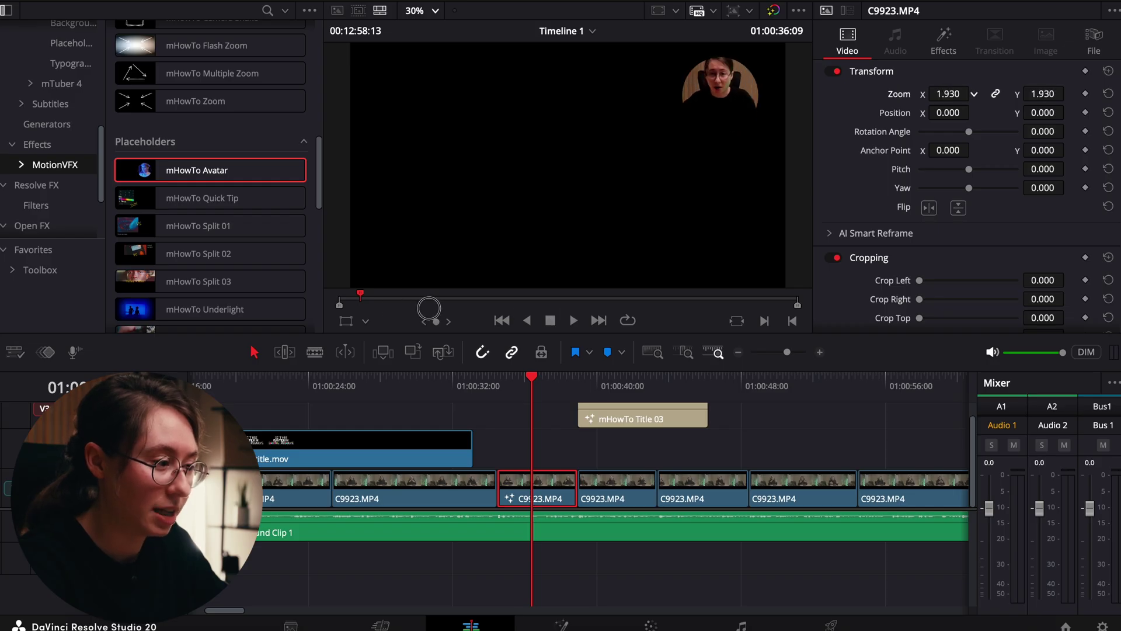
{"action": "scroll", "coordinate": [210, 175], "scroll_direction": "down", "scroll_amount": 5}
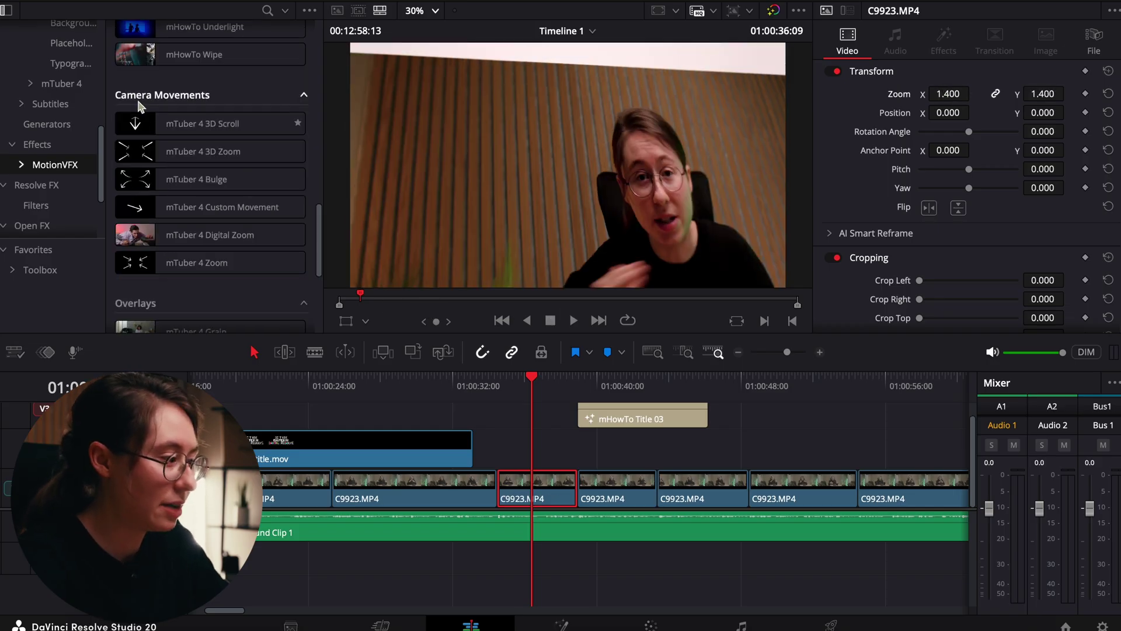
{"action": "left_click_drag", "start_coordinate": [140, 123], "coordinate": [537, 479]}
{"action": "key", "text": "space"}
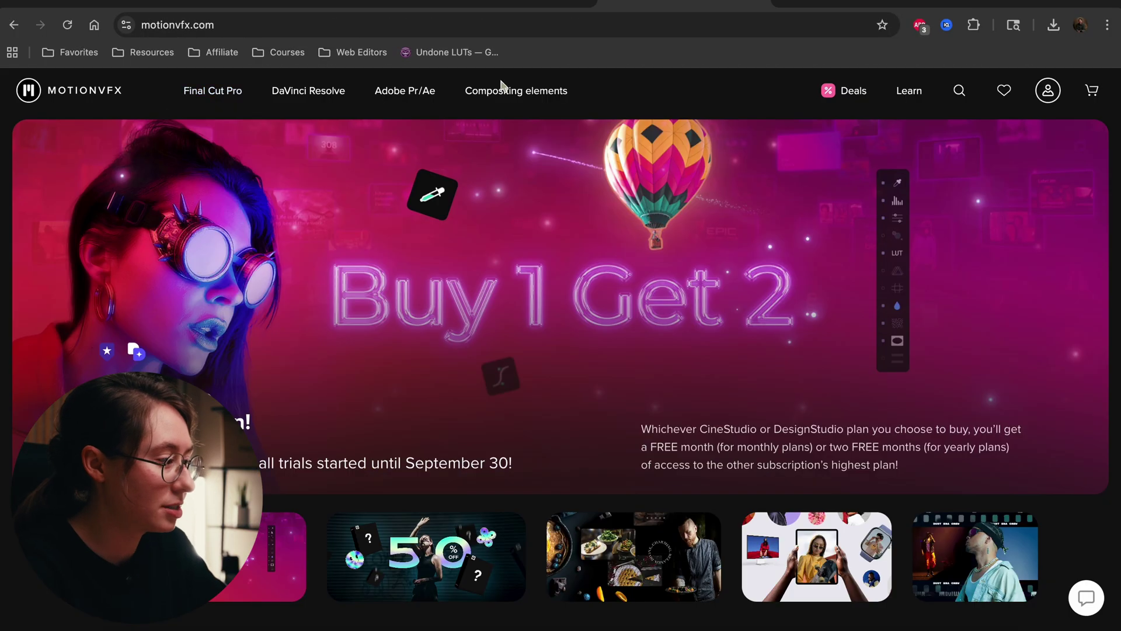
- Go to the MotionVFX DaVinci Resolve store and close the Buy 1 Get 2 popup
{"action": "left_click", "coordinate": [314, 94]}
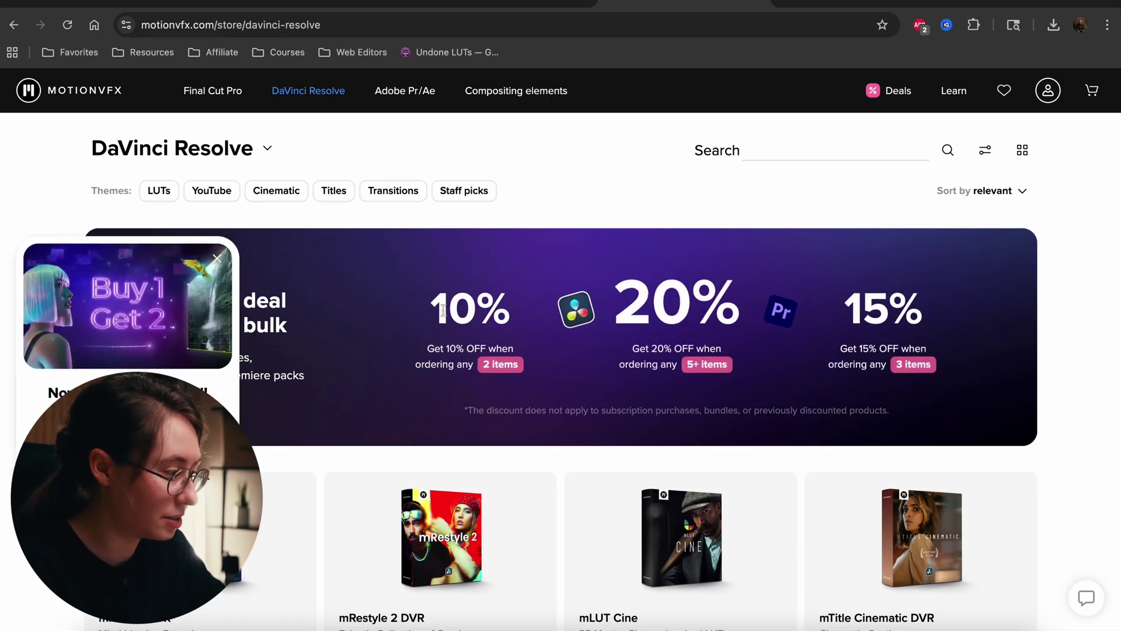
{"action": "left_click", "coordinate": [217, 258]}
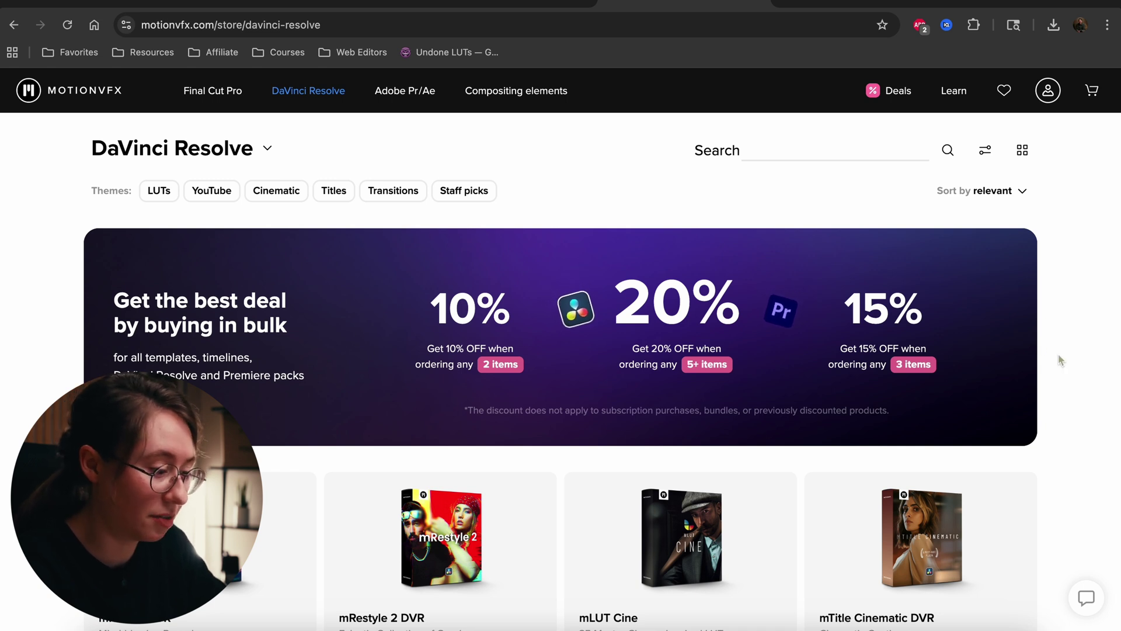
{"action": "scroll", "coordinate": [1061, 360], "scroll_direction": "down", "scroll_amount": 1}
{"action": "scroll", "coordinate": [1062, 361], "scroll_direction": "down", "scroll_amount": 8}
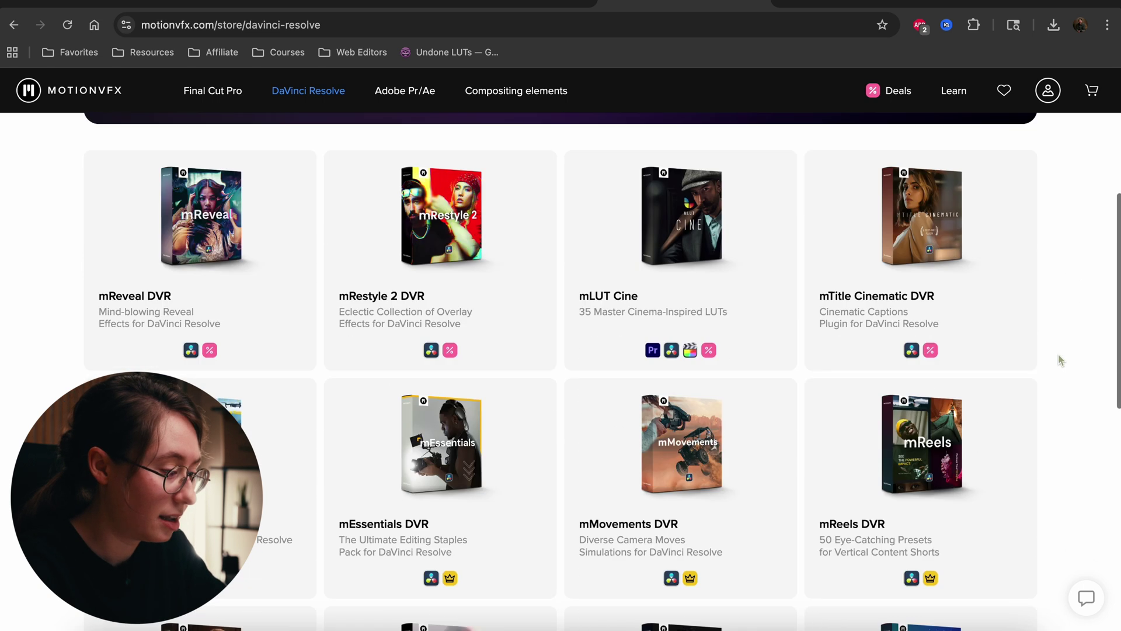
{"action": "mouse_move", "coordinate": [657, 286]}
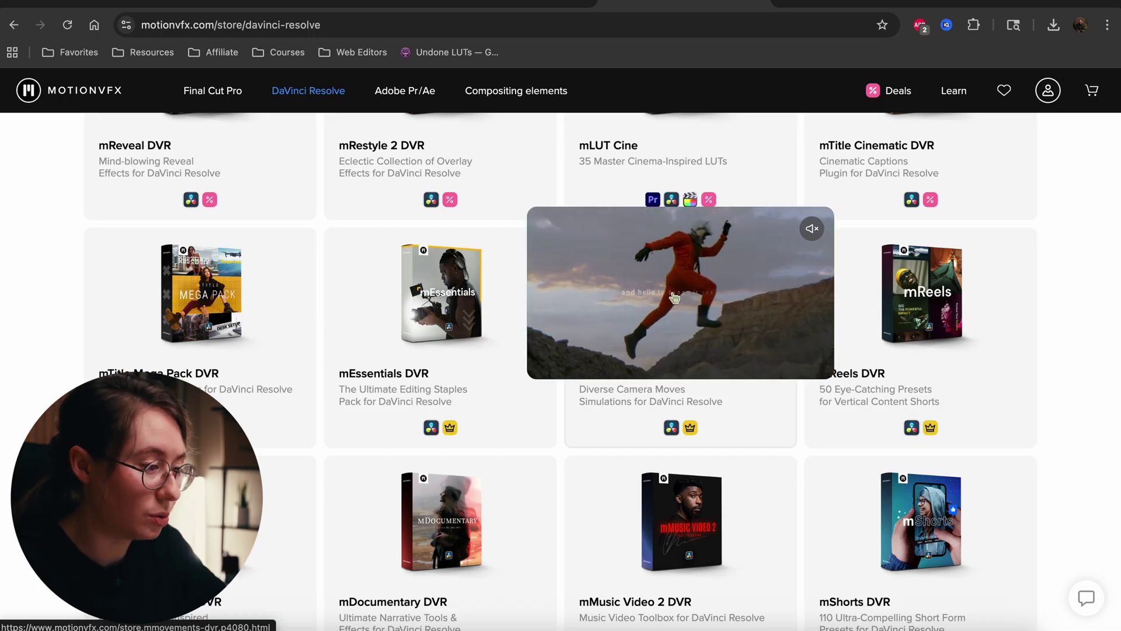
{"action": "mouse_move", "coordinate": [458, 284]}
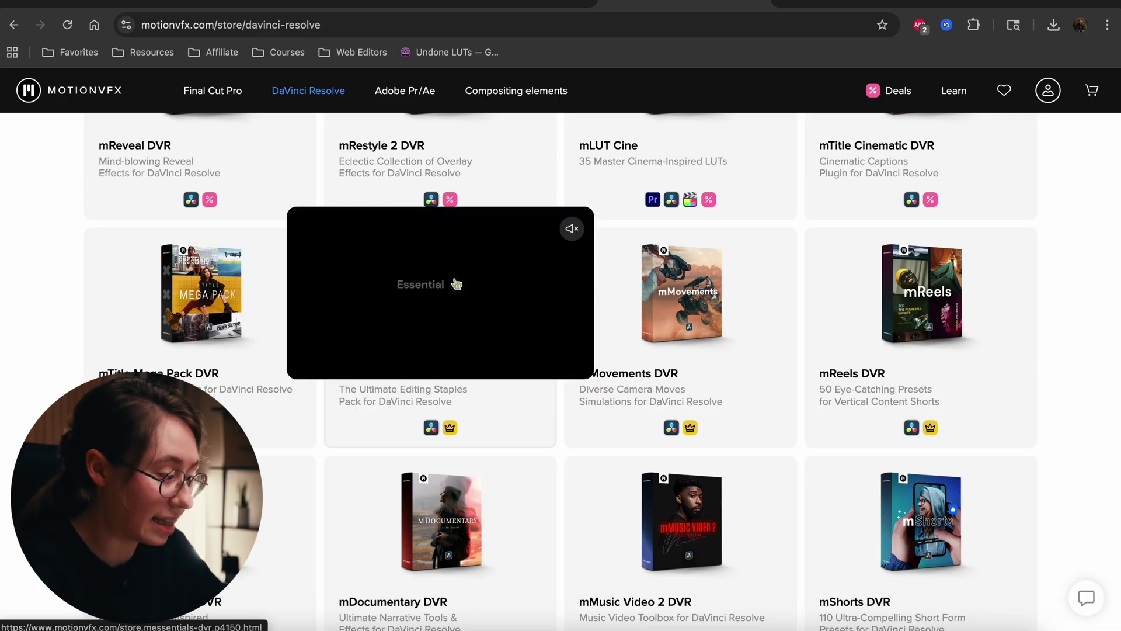
{"action": "scroll", "coordinate": [451, 501], "scroll_direction": "down", "scroll_amount": 3}
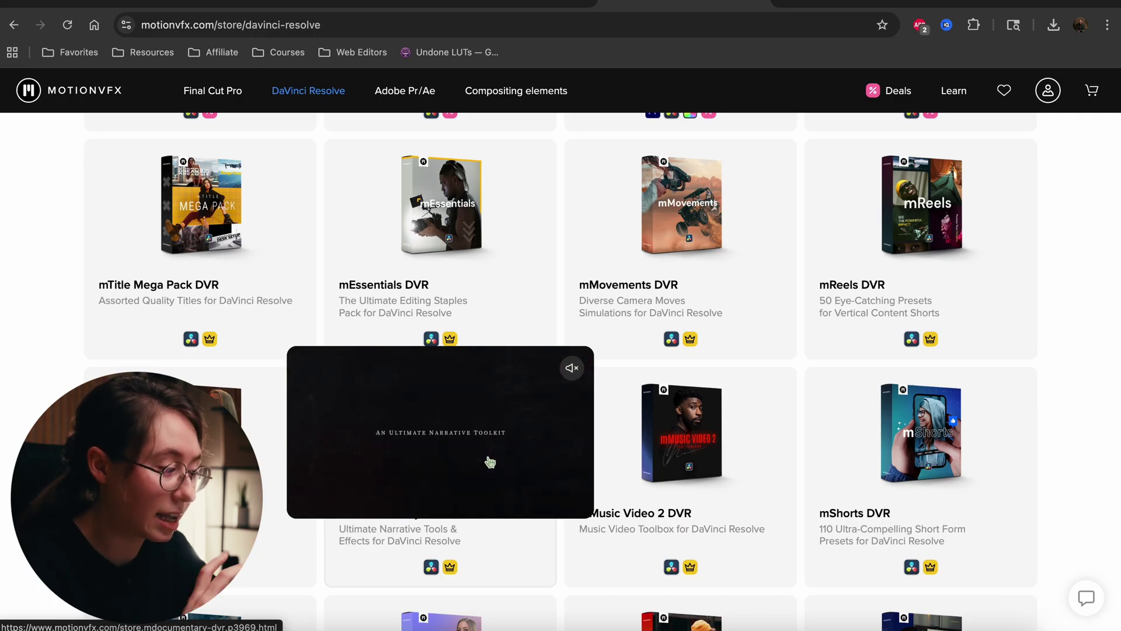
{"action": "scroll", "coordinate": [489, 455], "scroll_direction": "down", "scroll_amount": 4}
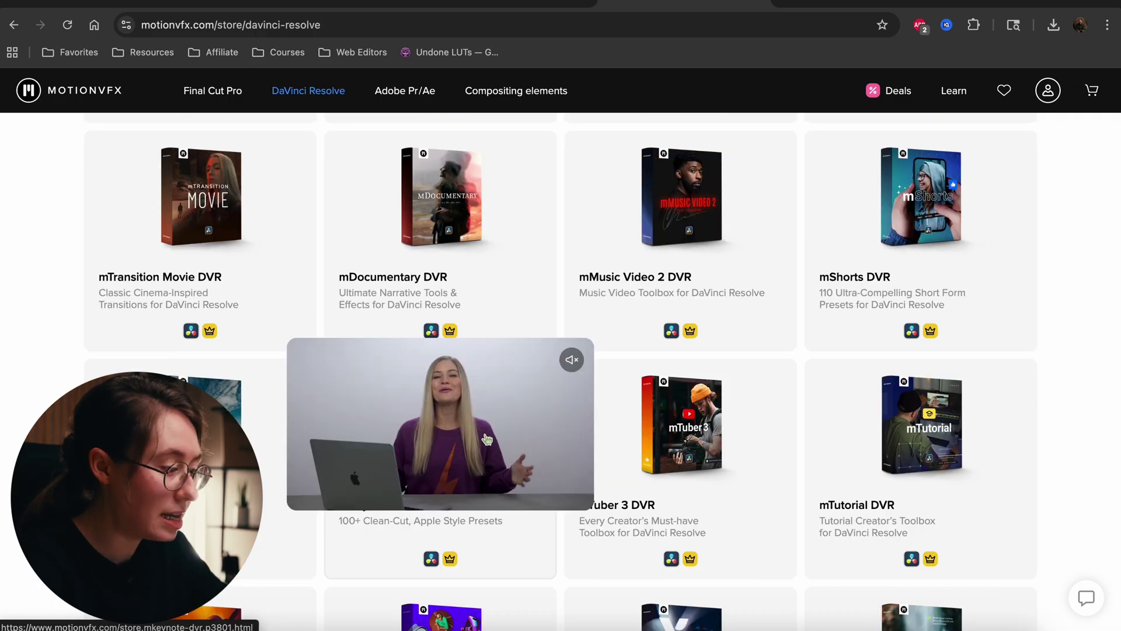
{"action": "mouse_move", "coordinate": [712, 421]}
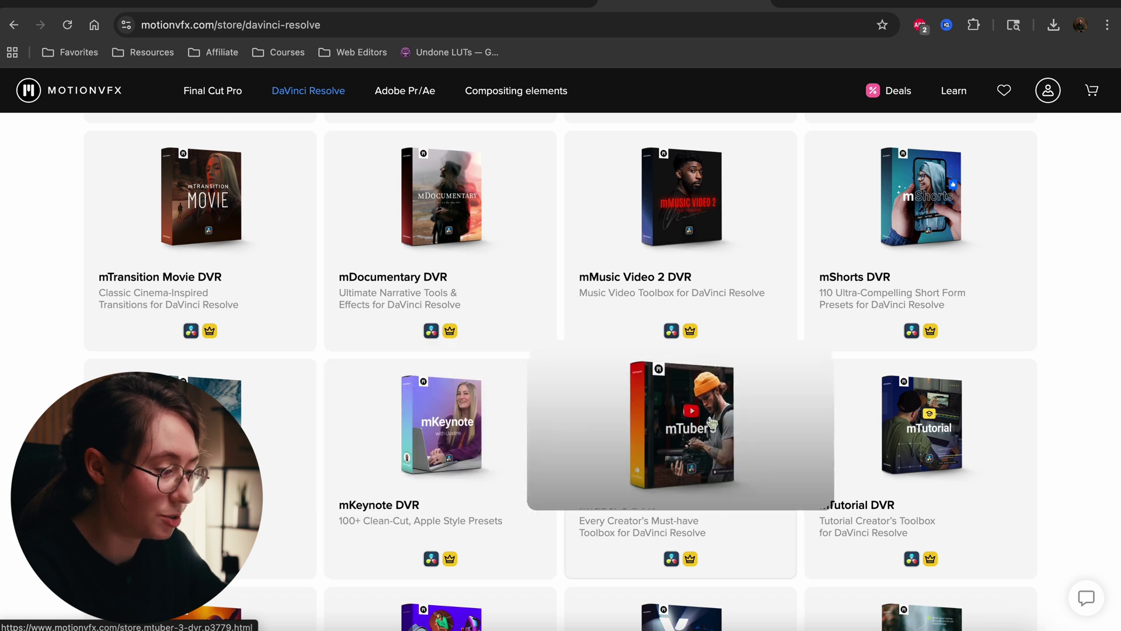
{"action": "mouse_move", "coordinate": [906, 437]}
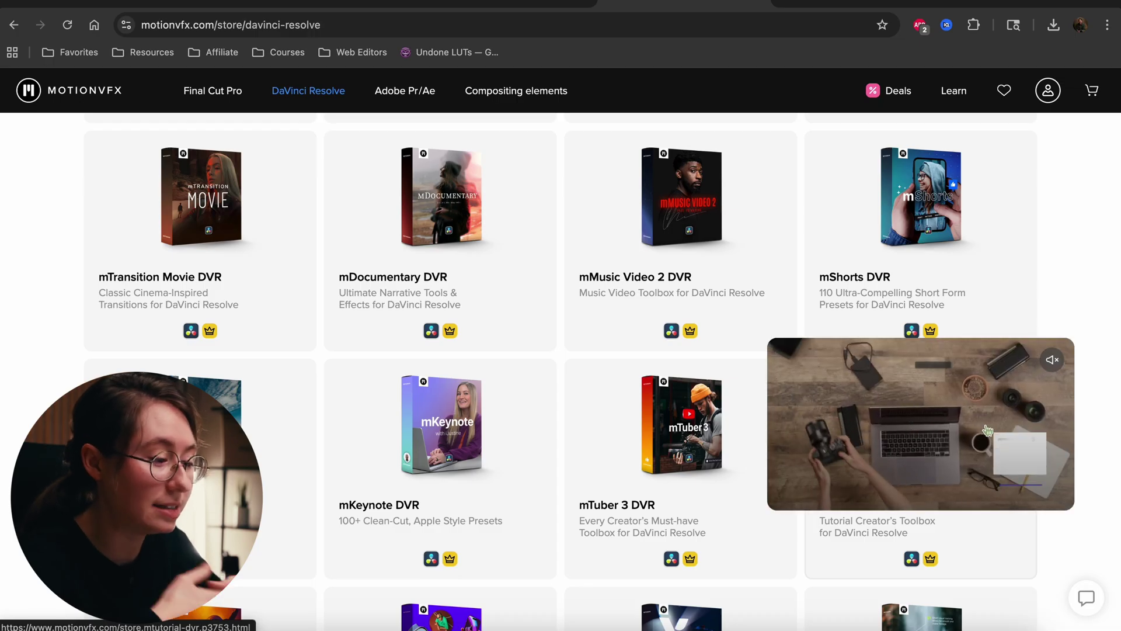
{"action": "scroll", "coordinate": [987, 430], "scroll_direction": "down", "scroll_amount": 4}
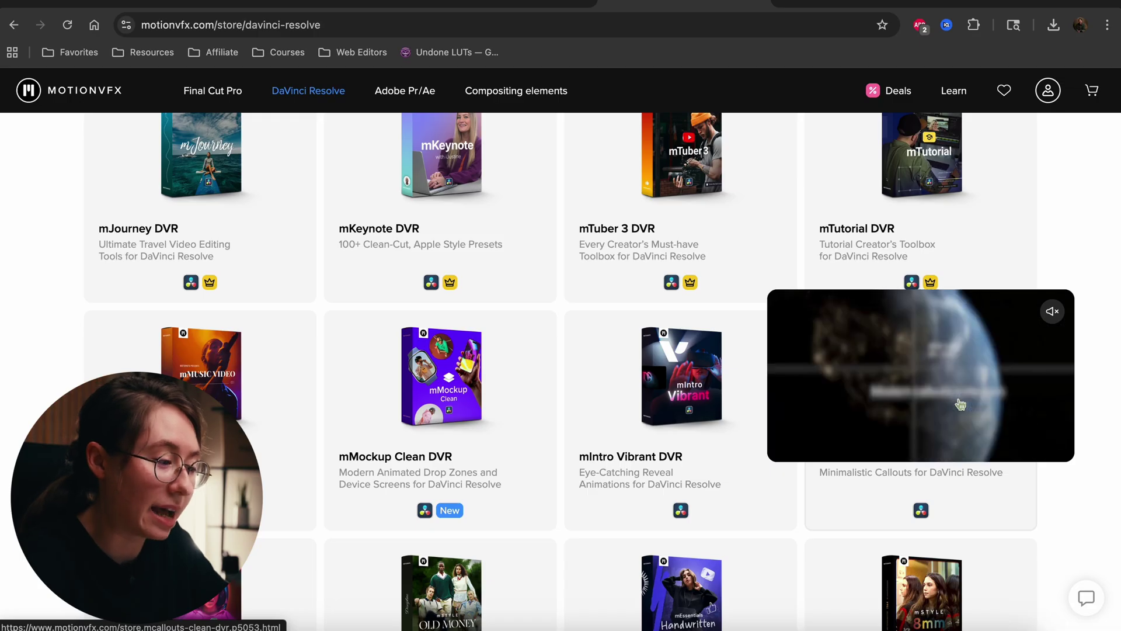
{"action": "scroll", "coordinate": [961, 404], "scroll_direction": "down", "scroll_amount": 1}
{"action": "mouse_move", "coordinate": [427, 375]}
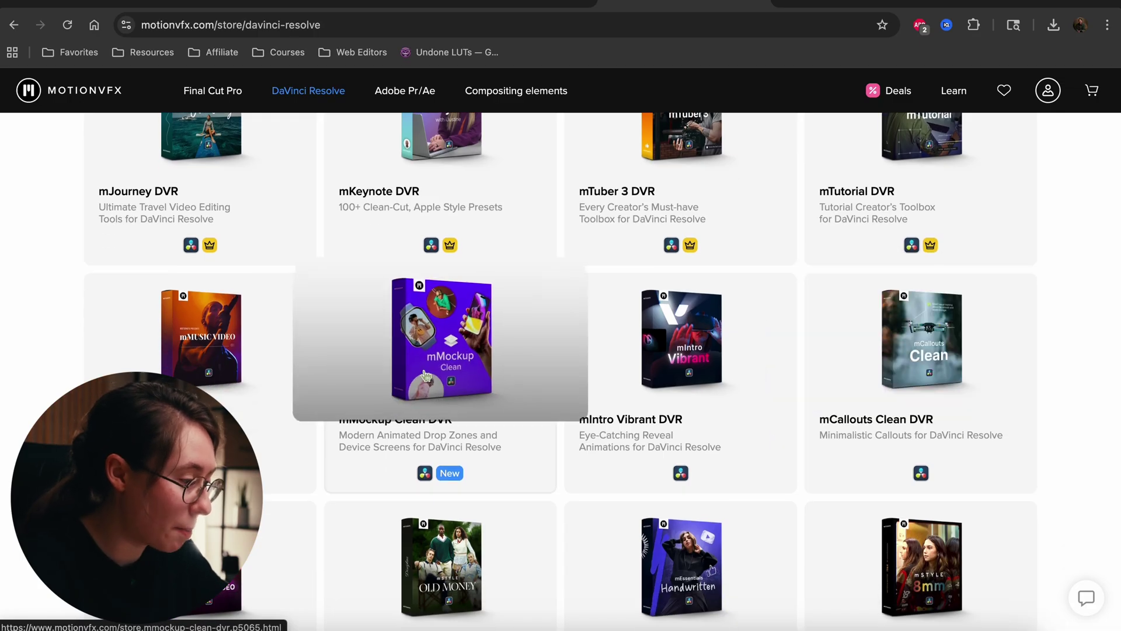
{"action": "scroll", "coordinate": [427, 375], "scroll_direction": "down", "scroll_amount": 1}
{"action": "scroll", "coordinate": [427, 376], "scroll_direction": "down", "scroll_amount": 3}
{"action": "mouse_move", "coordinate": [750, 421]}
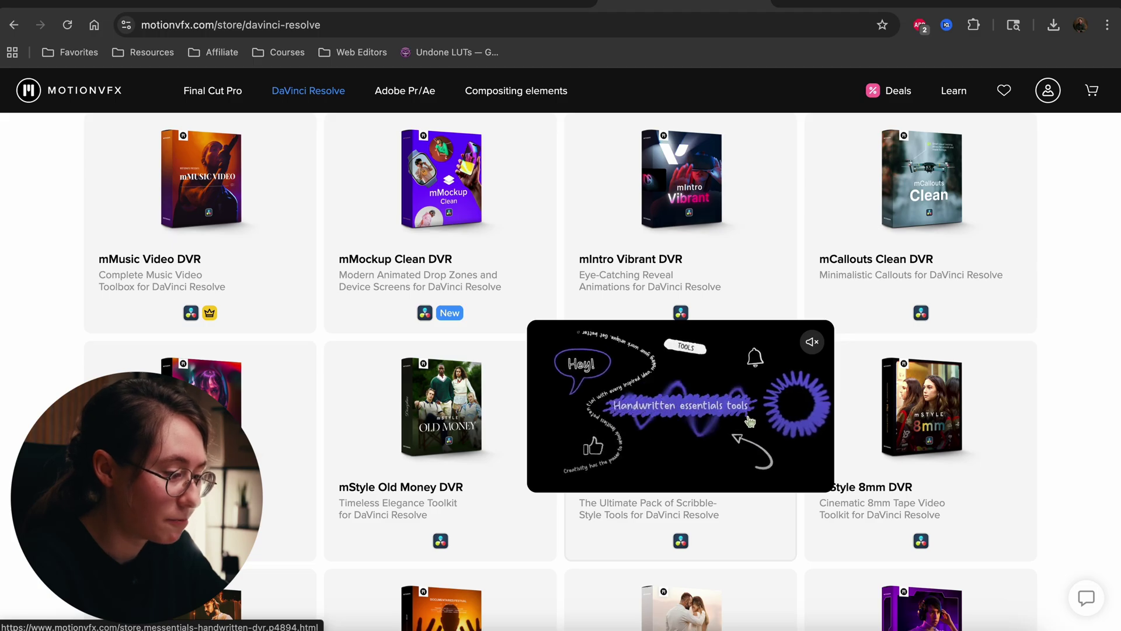
{"action": "mouse_move", "coordinate": [943, 412]}
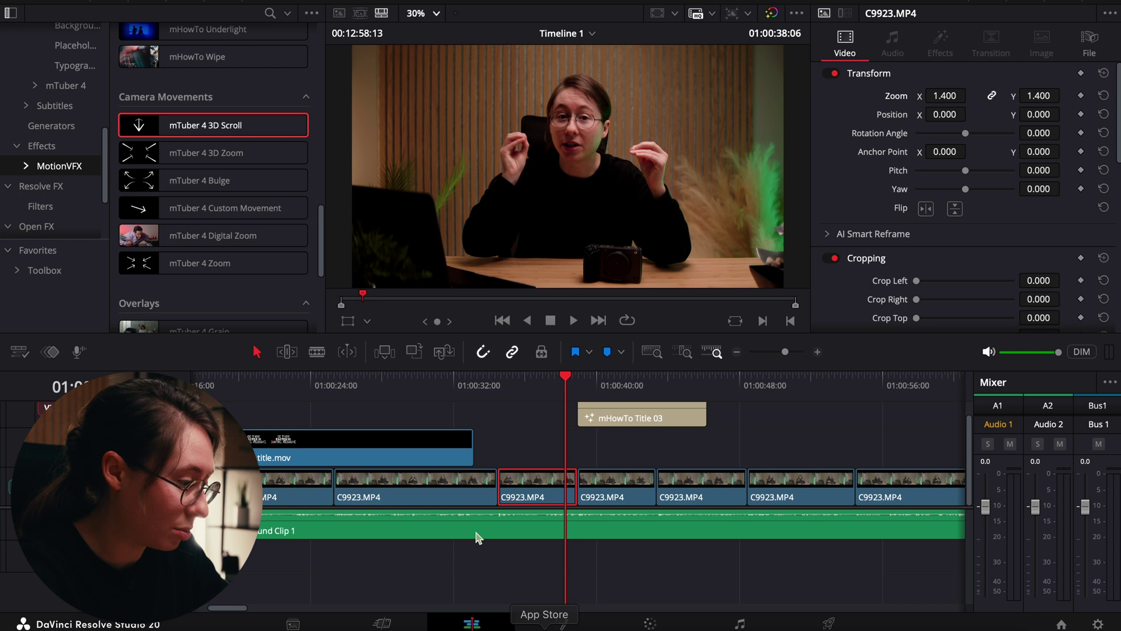
- Drop the mHowTo Split 03 effect from Placeholders onto the C9923.MP4 clip
{"action": "scroll", "coordinate": [254, 263], "scroll_direction": "up", "scroll_amount": 3}
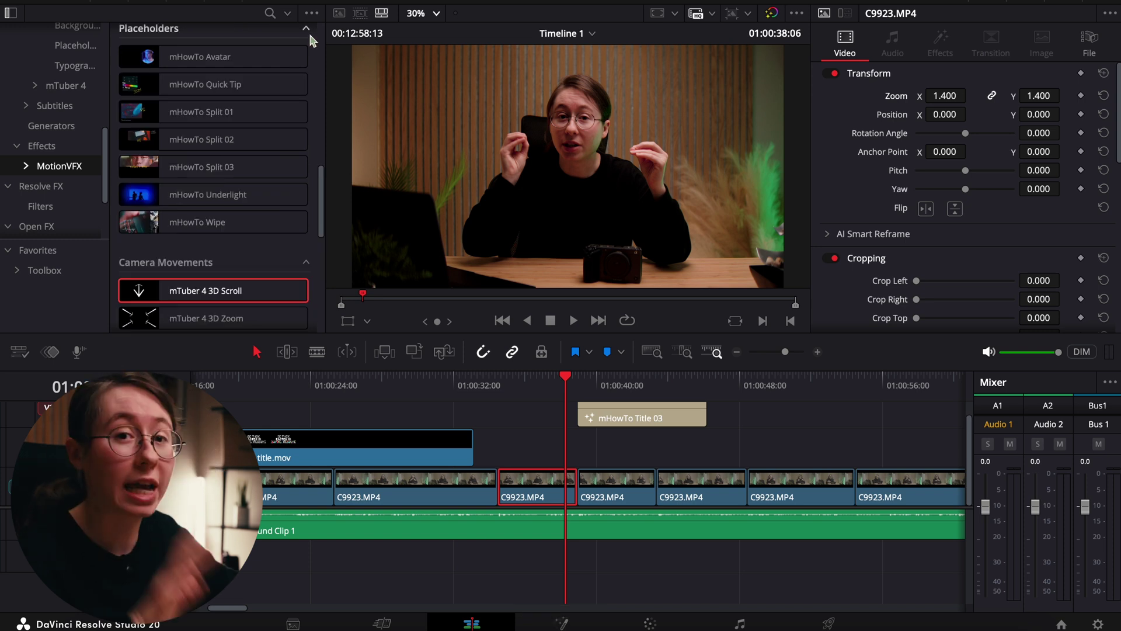
{"action": "mouse_move", "coordinate": [200, 169]}
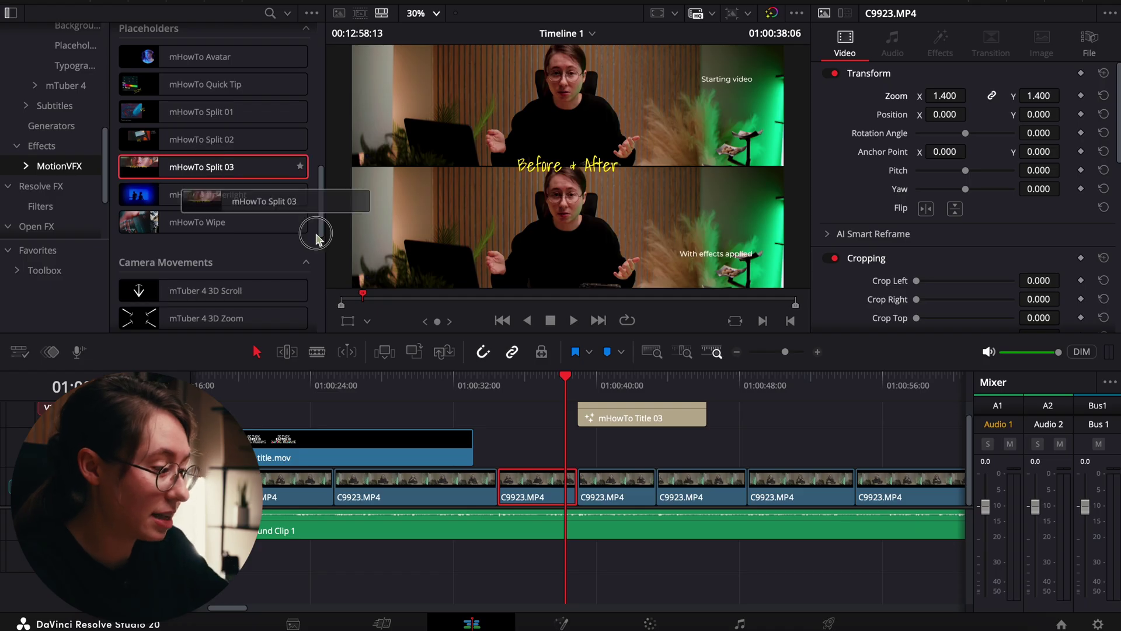
{"action": "left_click_drag", "start_coordinate": [315, 234], "coordinate": [489, 448]}
{"action": "left_click_drag", "start_coordinate": [524, 486], "coordinate": [524, 487]}
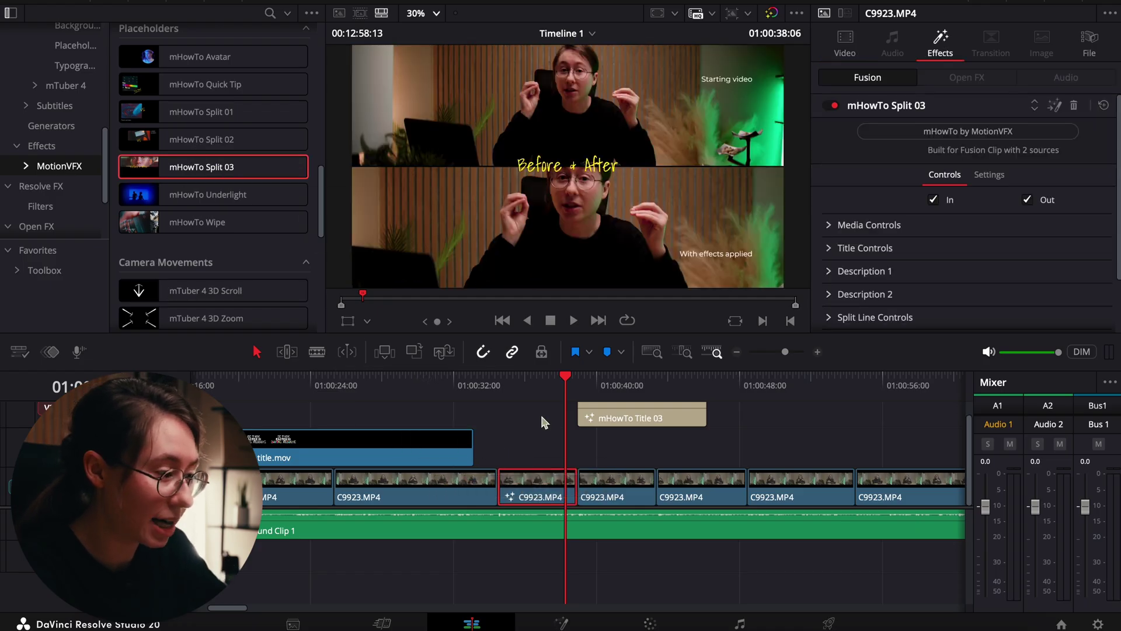